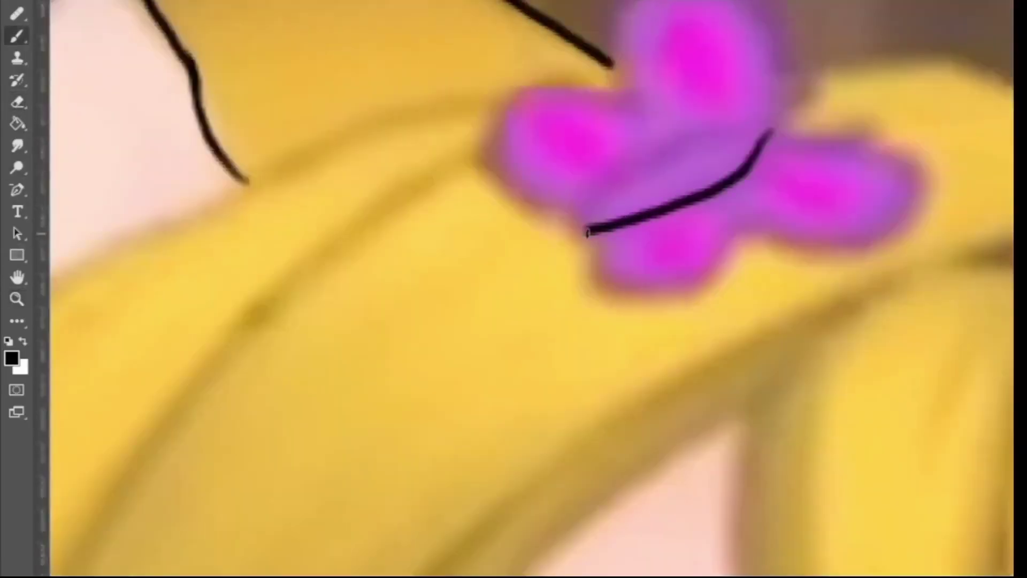
# - Trace the petals and centre of the purple flower hair ornament with black brush outlines
pyautogui.moveTo(582, 225); pyautogui.dragTo(757, 130)
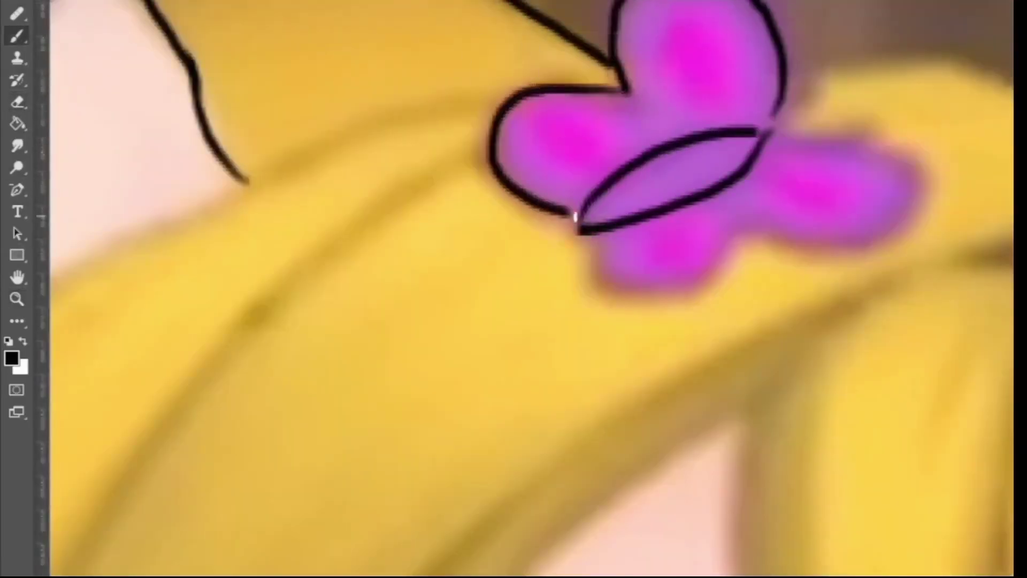
pyautogui.moveTo(571, 211); pyautogui.dragTo(771, 198)
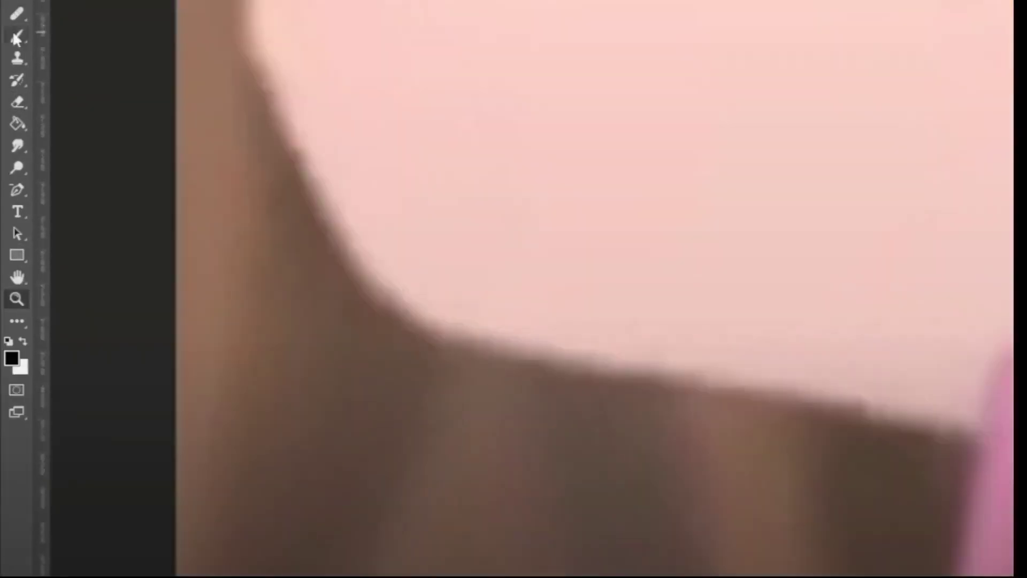
# - Outline the raised arm's elbow and underside, the hair gap by the fingers, and the white collar beside the second forearm in black
pyautogui.click(17, 38)
pyautogui.moveTo(316, 202); pyautogui.dragTo(498, 353)
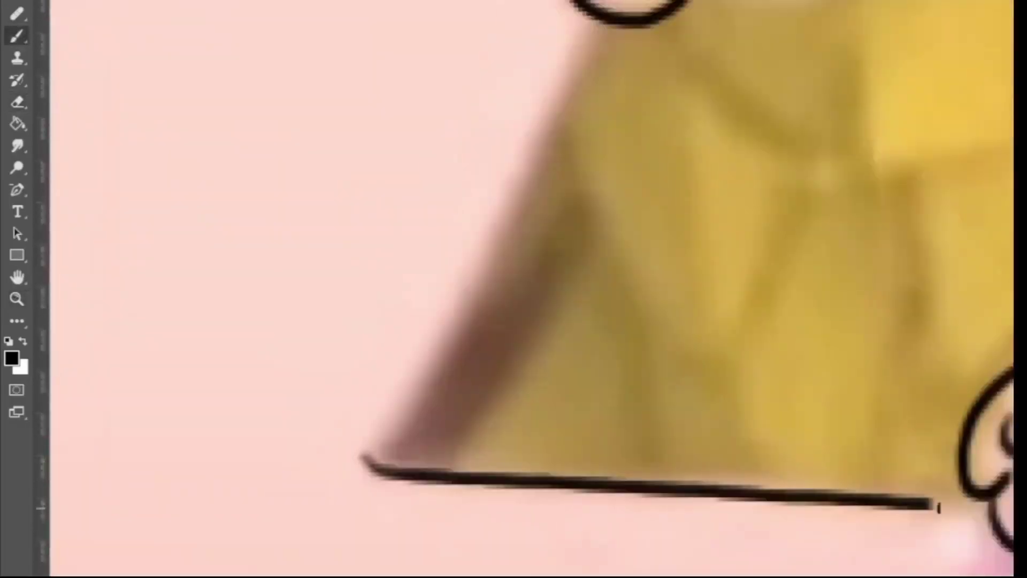
pyautogui.moveTo(375, 2)
pyautogui.mouseDown()
pyautogui.moveTo(482, 149)
pyautogui.moveTo(624, 486)
pyautogui.mouseUp()
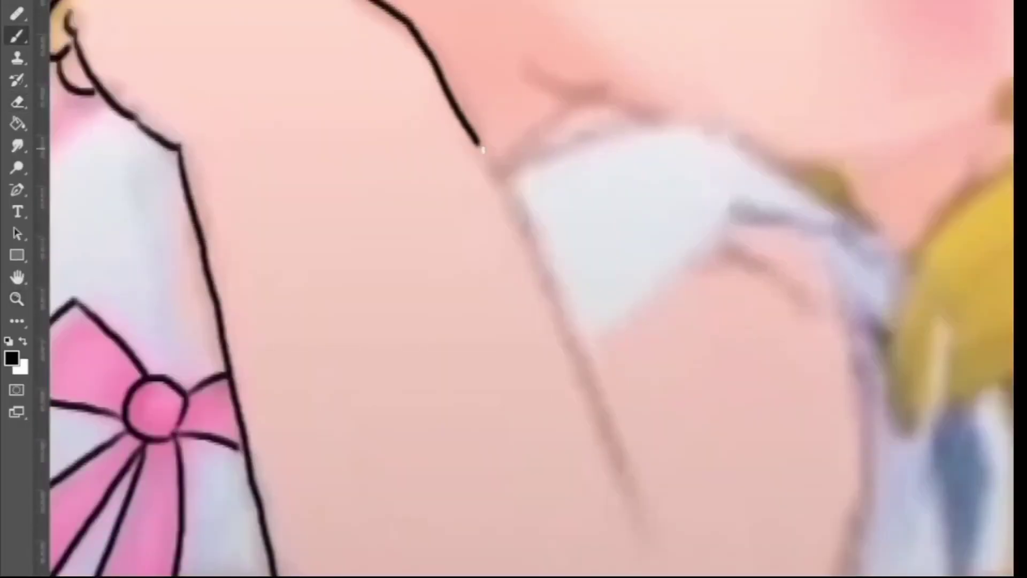
pyautogui.moveTo(660, 287); pyautogui.dragTo(791, 310)
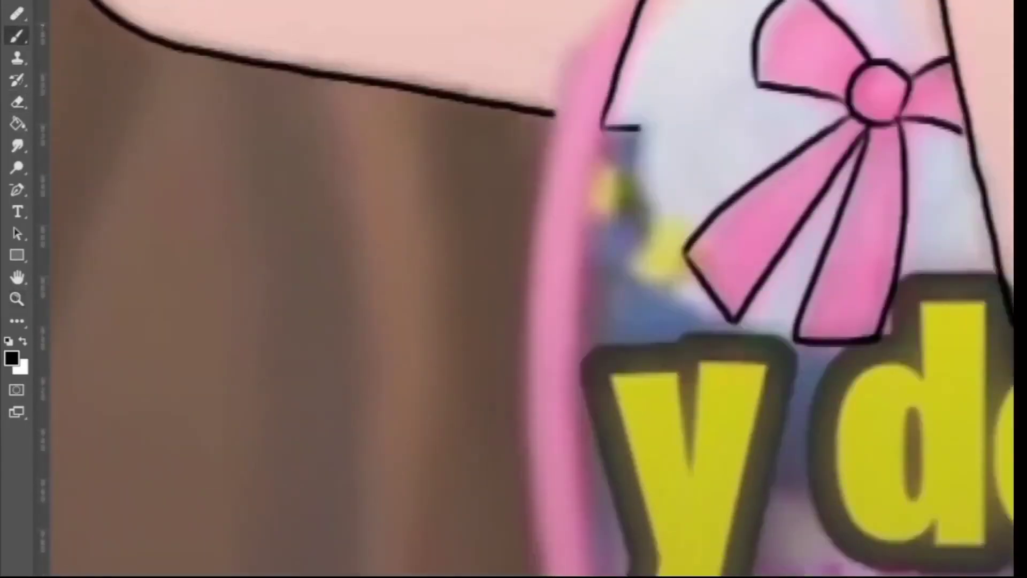
# - Trace both edges of the pink side strap and the curved lower trim of the dress behind the yellow caption text
pyautogui.moveTo(621, 2); pyautogui.dragTo(526, 541)
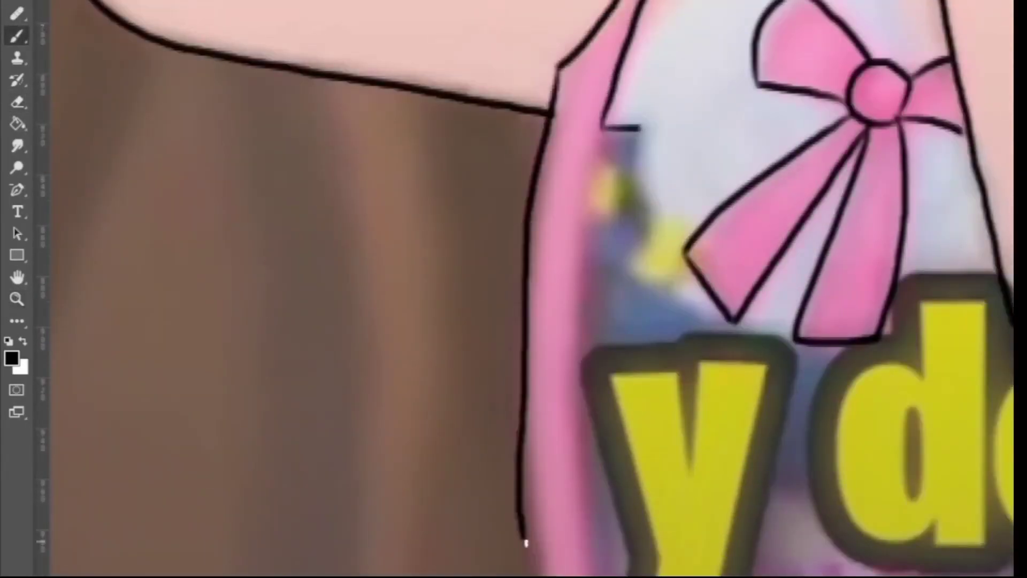
pyautogui.moveTo(605, 130); pyautogui.dragTo(589, 575)
pyautogui.moveTo(603, 158); pyautogui.dragTo(632, 177)
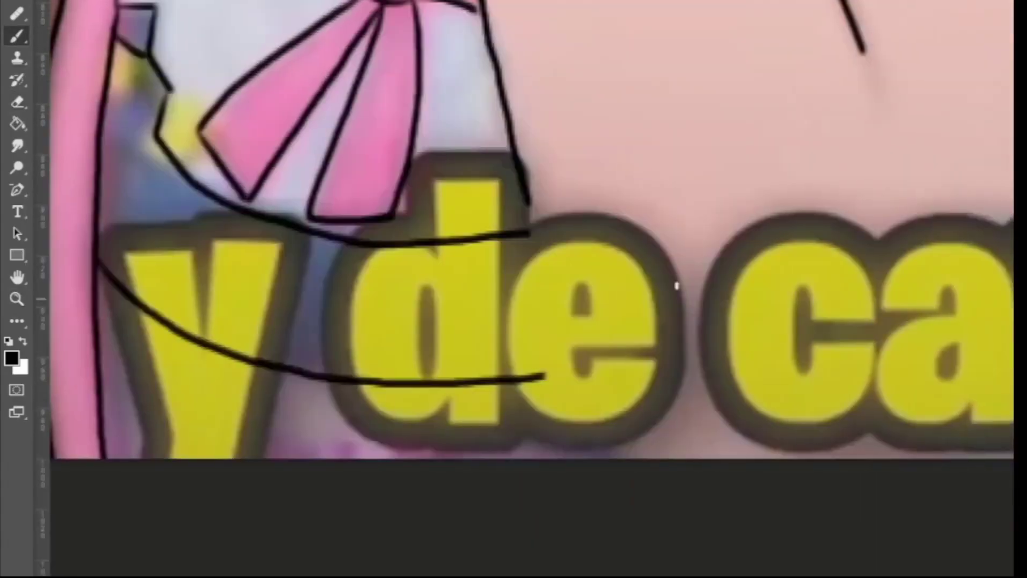
pyautogui.moveTo(522, 195); pyautogui.dragTo(1012, 396)
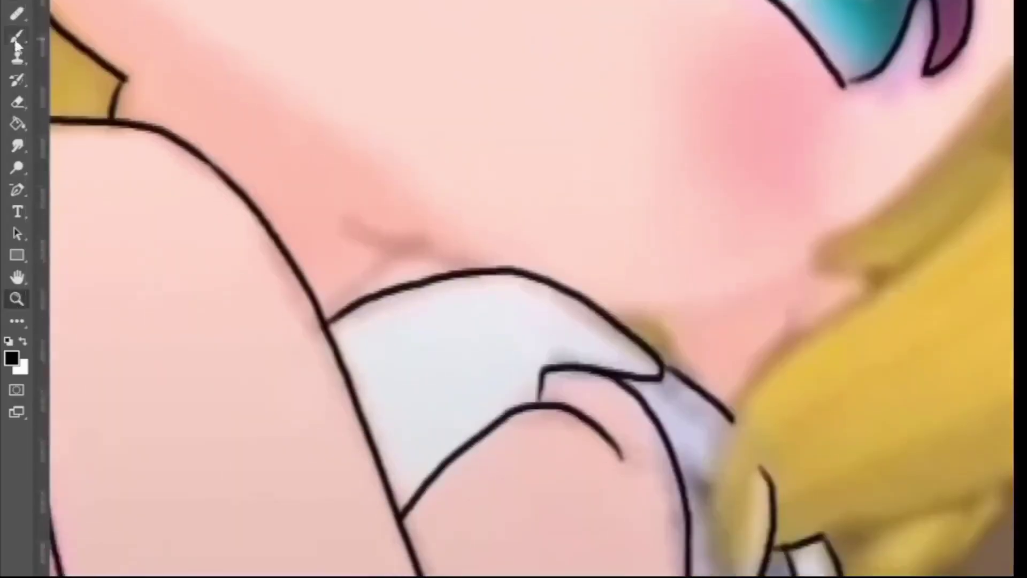
# - Trace the outer and lower edges of the large blond lock below the cheek, undoing and redrawing the outer stroke
pyautogui.click(16, 37)
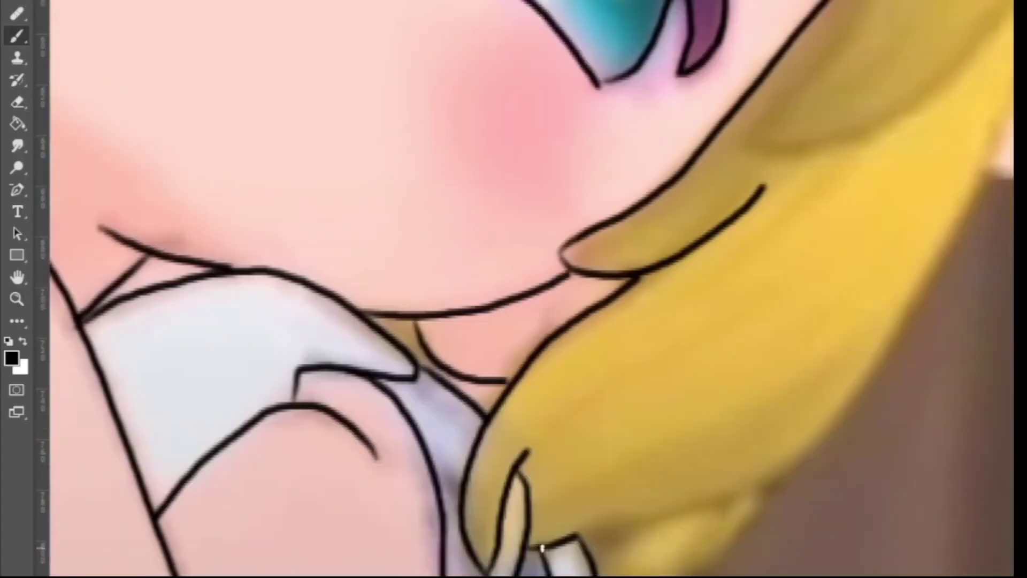
pyautogui.moveTo(1011, 115); pyautogui.dragTo(873, 378)
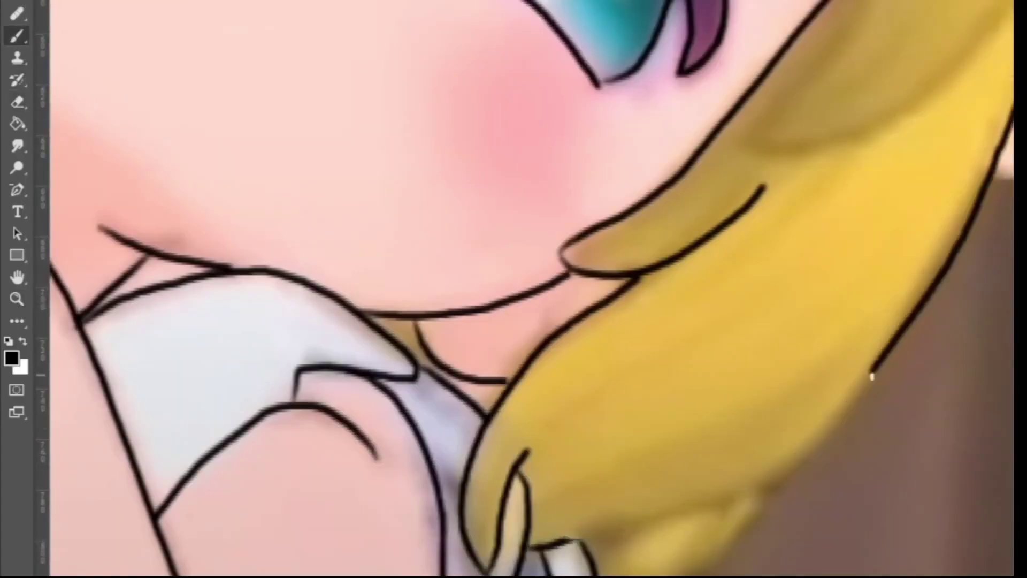
pyautogui.hotkey('ctrl', 'z')
pyautogui.moveTo(813, 449); pyautogui.dragTo(597, 535)
pyautogui.moveTo(1011, 92); pyautogui.dragTo(879, 356)
pyautogui.hotkey('ctrl', 'z')
pyautogui.moveTo(983, 186); pyautogui.dragTo(795, 458)
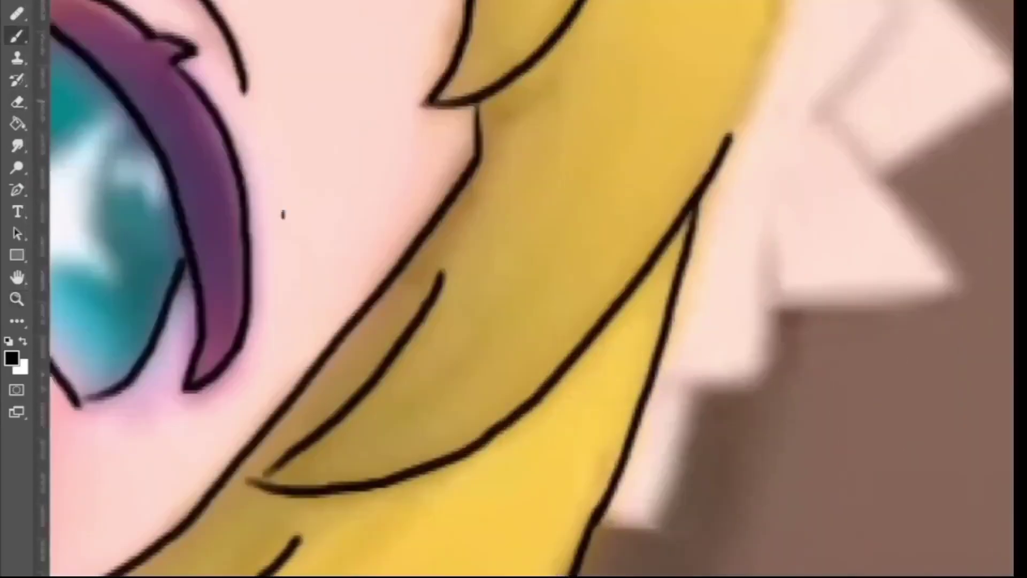
# - Trace the zigzag outline of the pale fluffy ear behind the hair beside the second eye
pyautogui.moveTo(963, 281); pyautogui.dragTo(853, 312)
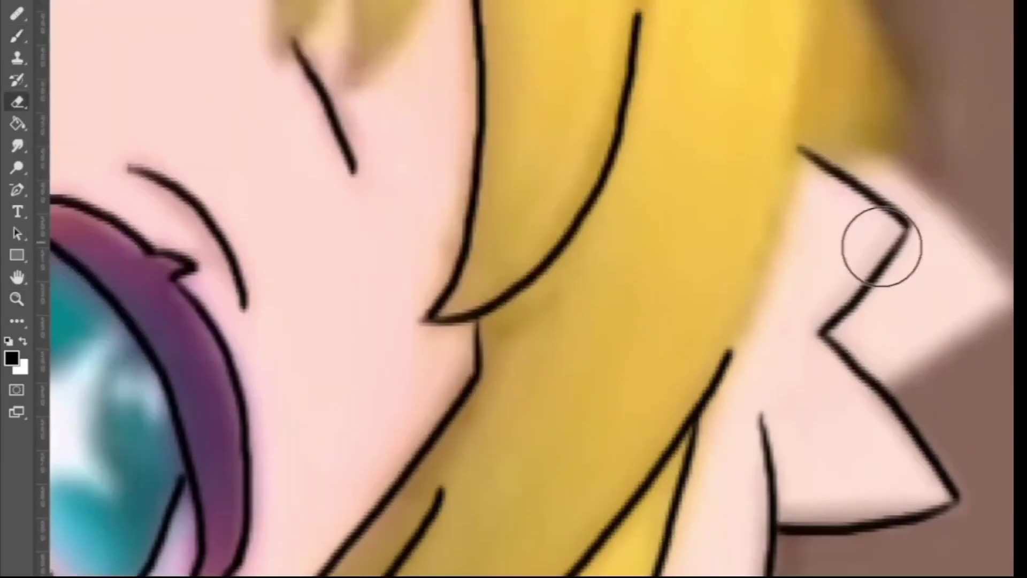
pyautogui.moveTo(840, 0)
pyautogui.mouseDown()
pyautogui.moveTo(910, 214)
pyautogui.moveTo(776, 396)
pyautogui.mouseUp()
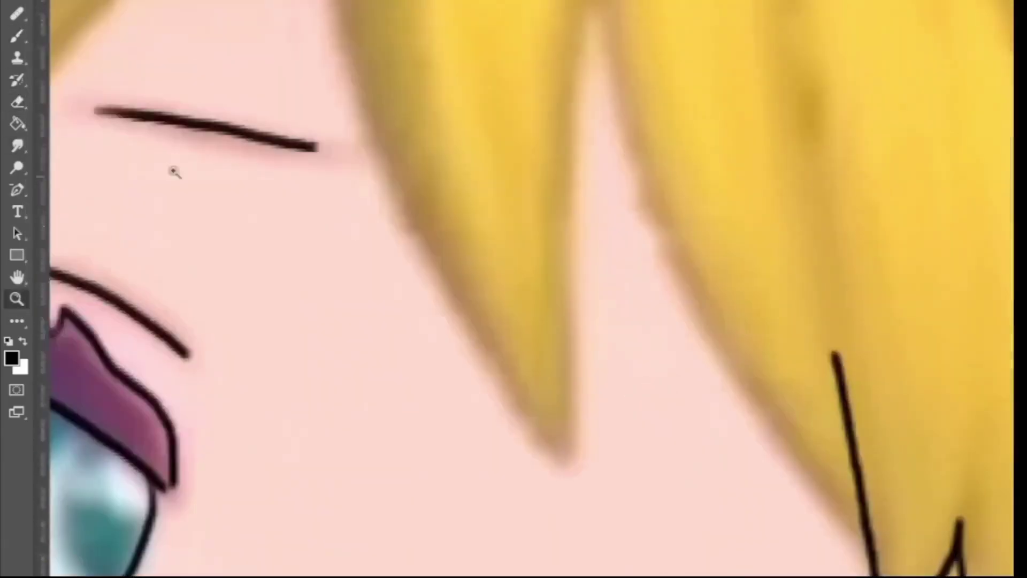
# - Trace the pointed bangs over the middle of the forehead and the narrow gap between them
pyautogui.press('b')
pyautogui.moveTo(600, 5); pyautogui.dragTo(680, 274)
pyautogui.moveTo(681, 276); pyautogui.dragTo(811, 474)
pyautogui.press('e')
pyautogui.press('b')
pyautogui.moveTo(595, 95); pyautogui.dragTo(567, 574)
pyautogui.moveTo(333, 2); pyautogui.dragTo(537, 556)
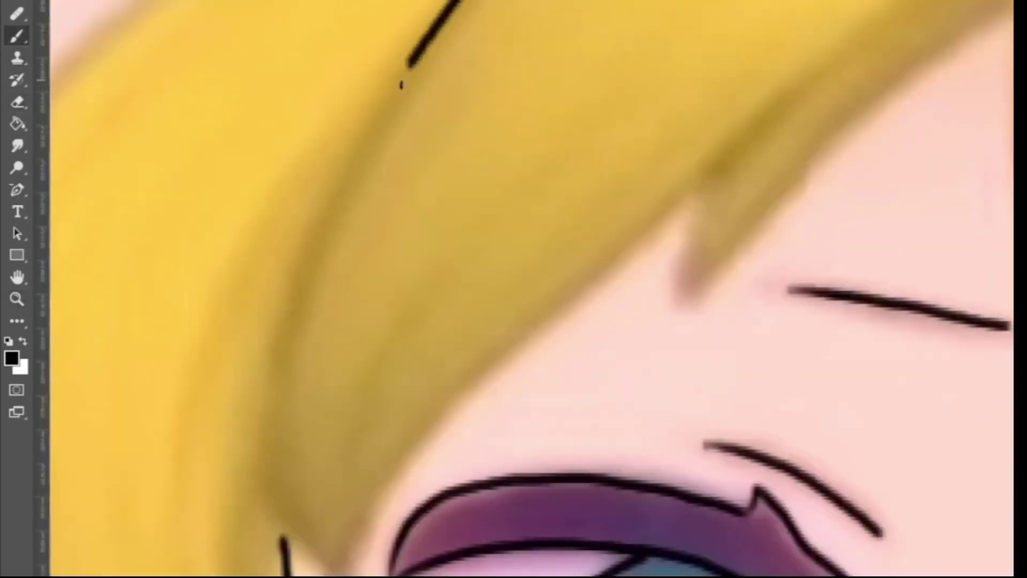
# - Trace the inner strand and lower edge of the side-swept bangs above the first eye
pyautogui.moveTo(422, 11); pyautogui.dragTo(222, 374)
pyautogui.moveTo(342, 573); pyautogui.dragTo(797, 85)
pyautogui.moveTo(1012, 6); pyautogui.dragTo(682, 308)
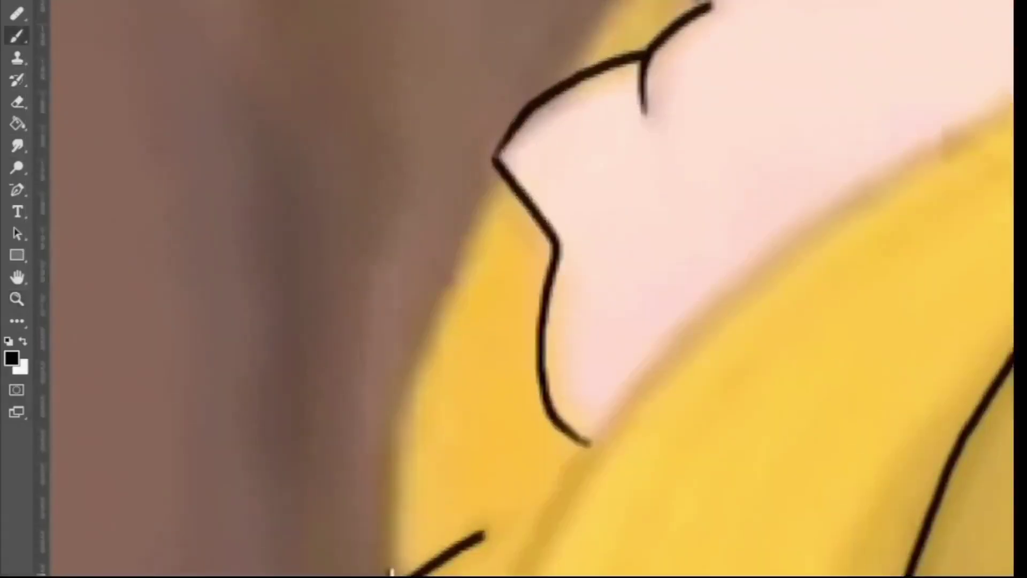
# - Trace the outer edge of the hair behind and below the large animal ear
pyautogui.moveTo(618, 1); pyautogui.dragTo(554, 92)
pyautogui.moveTo(499, 170); pyautogui.dragTo(383, 575)
# - Try to trace the top edge of the hair where it meets the base of the large animal ear
pyautogui.scroll(-9, 571, 464)
pyautogui.click(17, 101)
pyautogui.click(19, 38)
pyautogui.moveTo(609, 277); pyautogui.dragTo(481, 540)
pyautogui.hotkey('ctrl', 'z')
pyautogui.scroll(4, 509, 539)
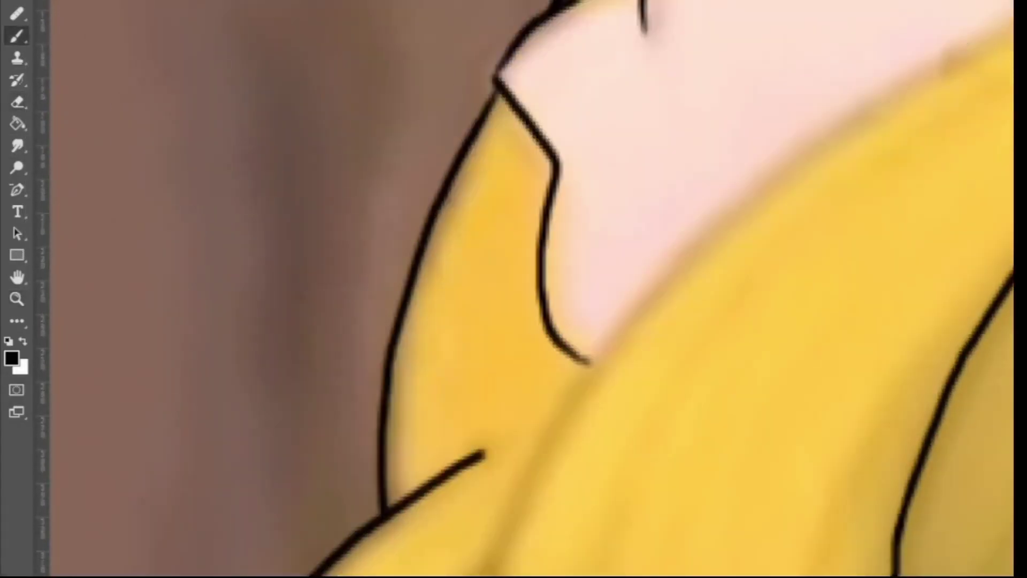
pyautogui.click(17, 101)
pyautogui.moveTo(818, 145)
pyautogui.mouseDown()
pyautogui.moveTo(492, 572)
pyautogui.moveTo(669, 286)
pyautogui.mouseUp()
pyautogui.click(18, 37)
pyautogui.moveTo(1011, 24); pyautogui.dragTo(637, 310)
pyautogui.hotkey('ctrl', 'z')
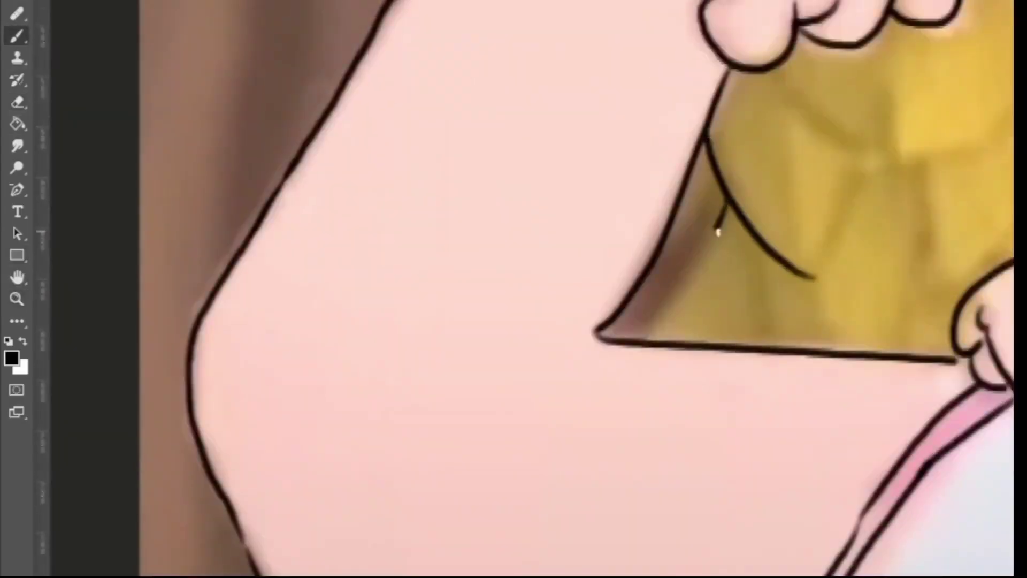
# - Trace the strands in the hair gap by the fingers and the dividing strands of the bangs below the crown
pyautogui.moveTo(765, 75); pyautogui.dragTo(877, 147)
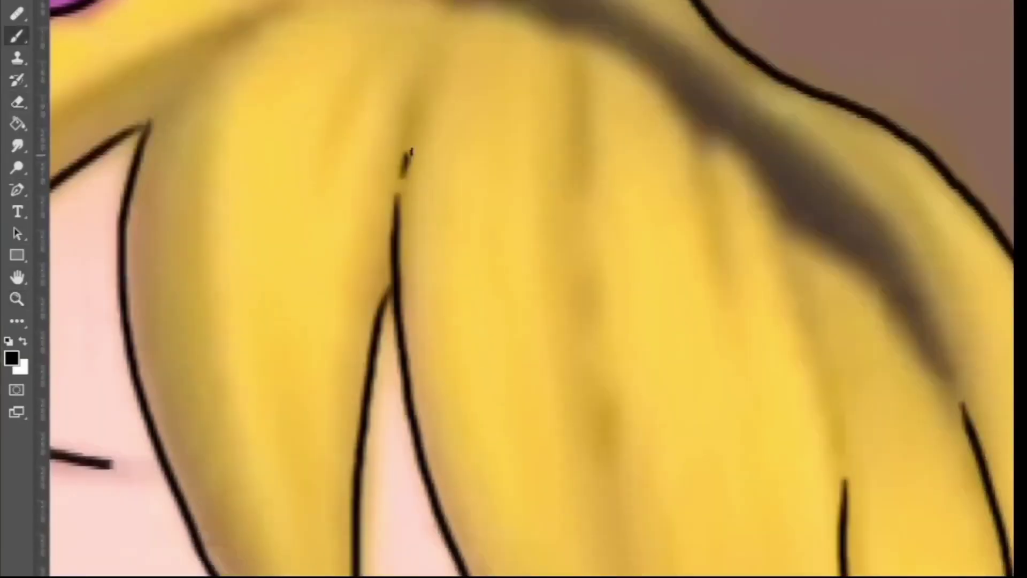
pyautogui.moveTo(450, 5)
pyautogui.mouseDown()
pyautogui.moveTo(785, 219)
pyautogui.moveTo(840, 452)
pyautogui.mouseUp()
pyautogui.moveTo(794, 230); pyautogui.dragTo(955, 396)
pyautogui.moveTo(567, 43); pyautogui.dragTo(613, 466)
pyautogui.moveTo(602, 111); pyautogui.dragTo(604, 439)
pyautogui.press('b')
pyautogui.moveTo(573, 49); pyautogui.dragTo(584, 320)
pyautogui.moveTo(725, 305); pyautogui.dragTo(714, 267)
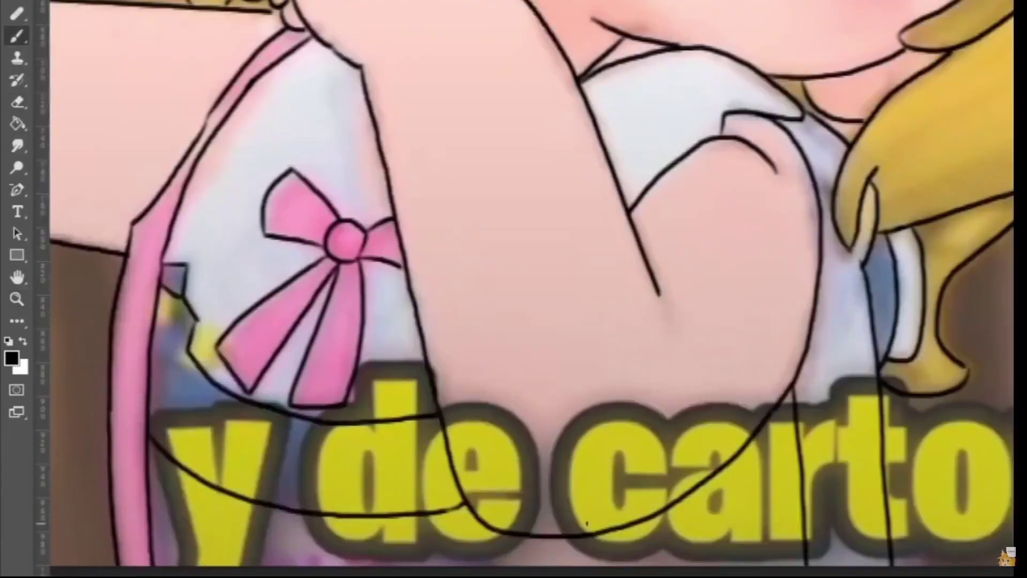
# - Trace the dress's lower trim line on the far side of the bent forearm
pyautogui.moveTo(589, 526); pyautogui.dragTo(803, 489)
pyautogui.press('e')
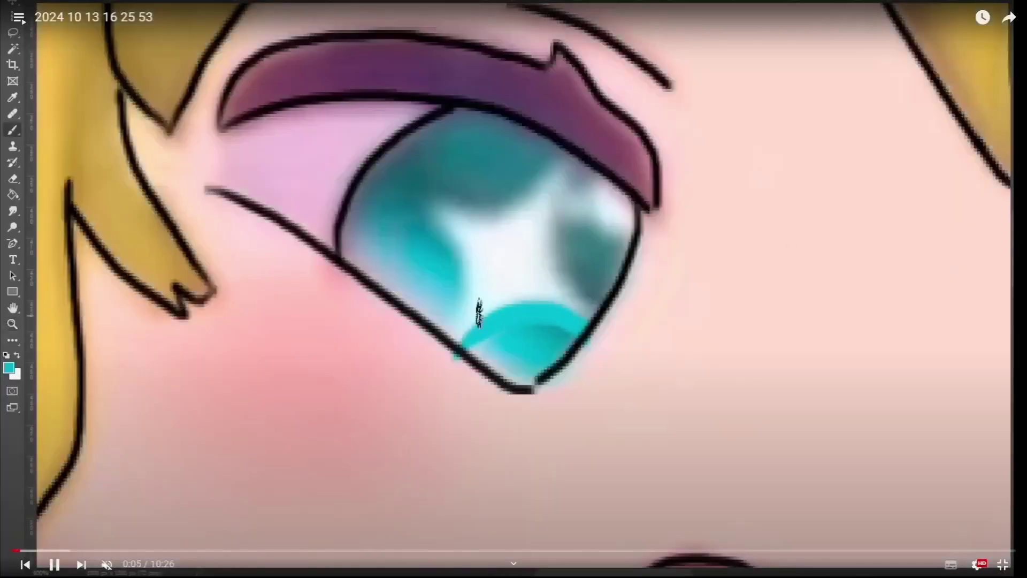
# - Paint the two rounded lower areas of the first eye's iris in flat teal
pyautogui.moveTo(333, 197); pyautogui.dragTo(462, 272)
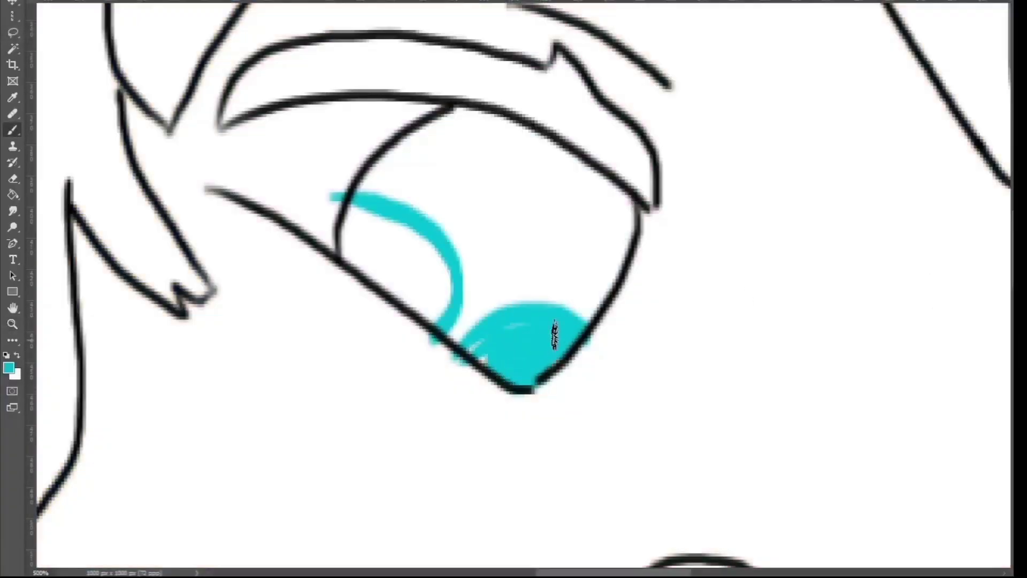
pyautogui.moveTo(551, 337); pyautogui.dragTo(394, 289)
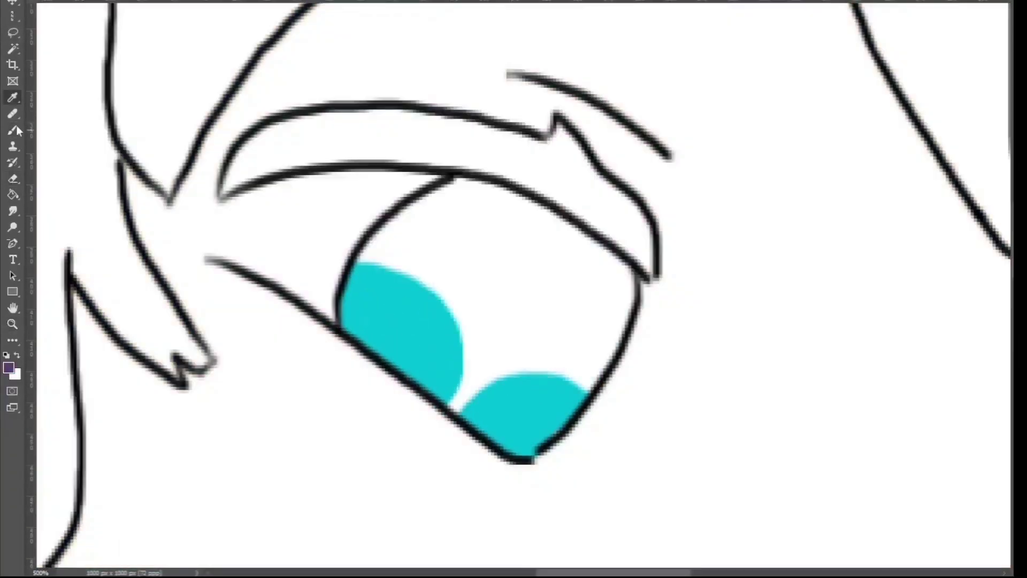
# - Fill the thick upper eyelashes of both eyes with flat dark purple
pyautogui.moveTo(241, 160)
pyautogui.mouseDown()
pyautogui.moveTo(601, 179)
pyautogui.moveTo(425, 137)
pyautogui.moveTo(224, 194)
pyautogui.mouseUp()
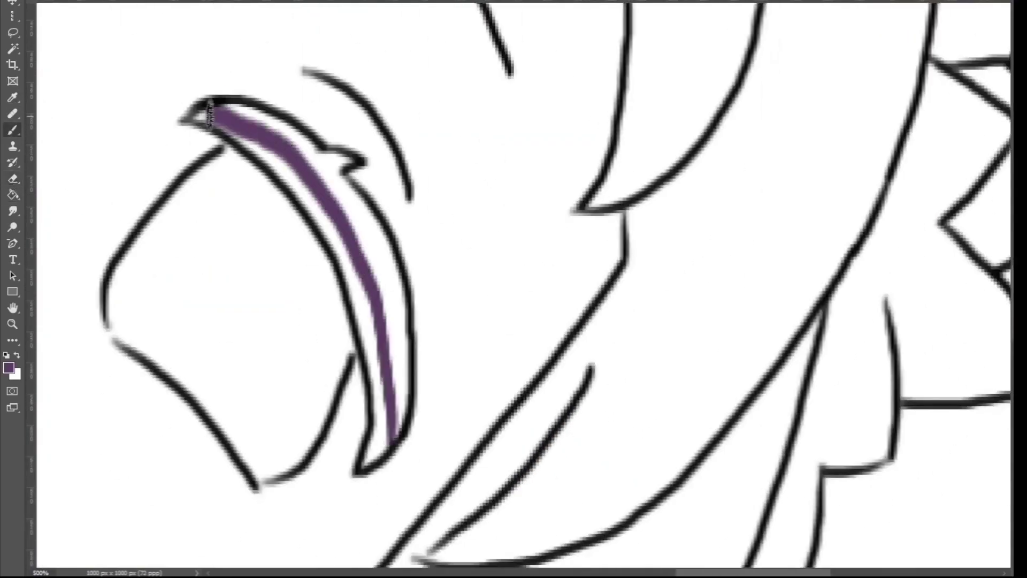
pyautogui.moveTo(193, 115); pyautogui.dragTo(353, 160)
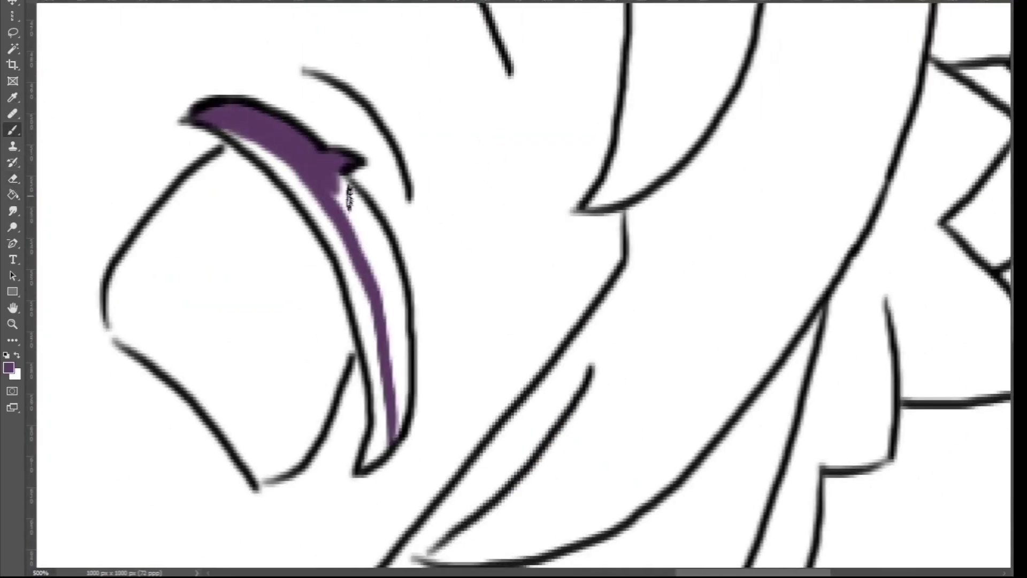
pyautogui.moveTo(396, 428); pyautogui.dragTo(376, 238)
pyautogui.moveTo(386, 444); pyautogui.dragTo(236, 158)
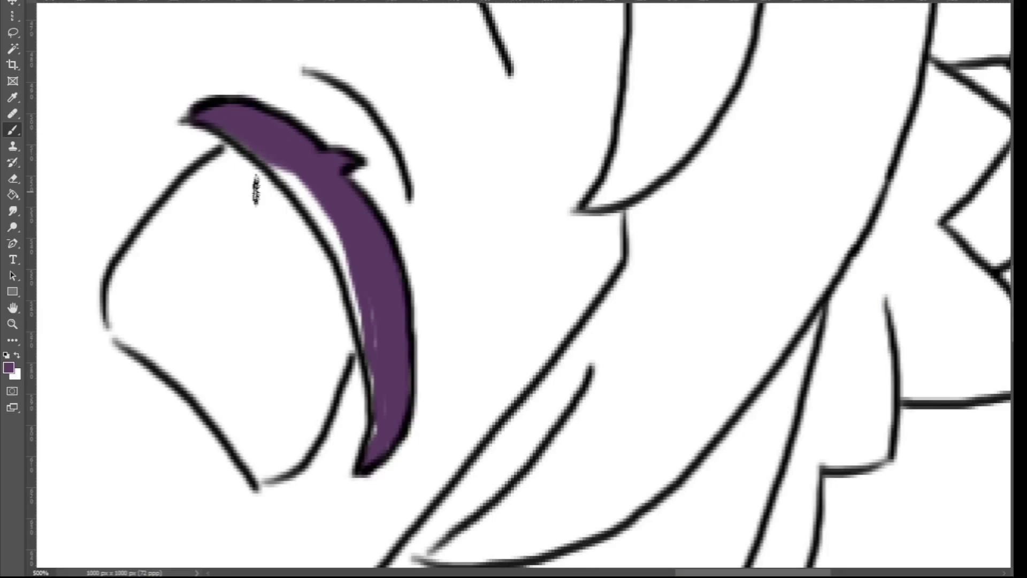
pyautogui.moveTo(249, 135); pyautogui.dragTo(374, 436)
# - Fill the inside of the large animal ear with flat pale peach
pyautogui.click(12, 324)
pyautogui.keyDown('alt'); pyautogui.click(411, 340); pyautogui.keyUp('alt')
pyautogui.keyDown('alt'); pyautogui.click(411, 340); pyautogui.keyUp('alt')
pyautogui.keyDown('alt'); pyautogui.click(411, 340); pyautogui.keyUp('alt')
pyautogui.keyDown('alt'); pyautogui.click(411, 341); pyautogui.keyUp('alt')
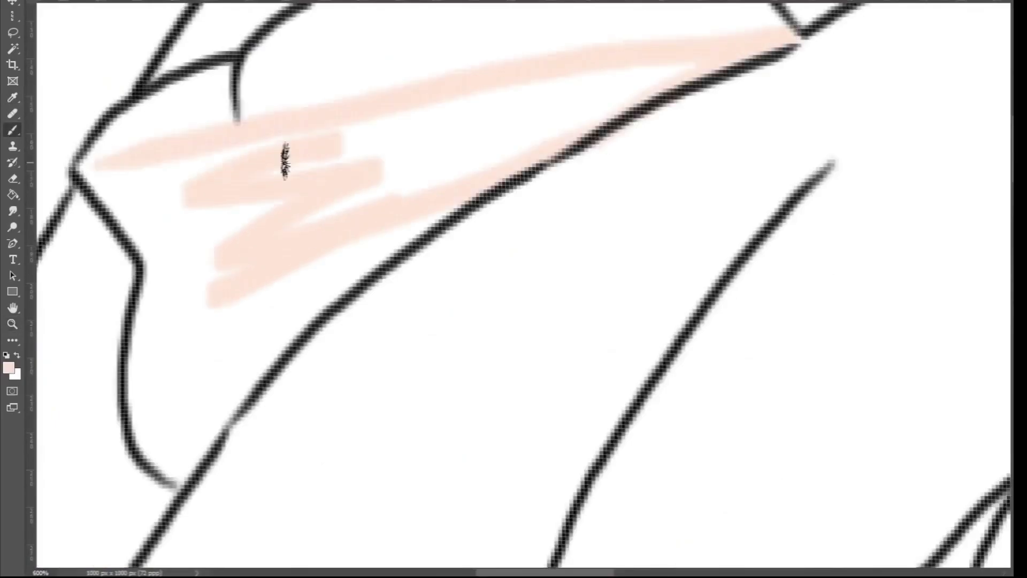
pyautogui.moveTo(282, 161); pyautogui.dragTo(174, 444)
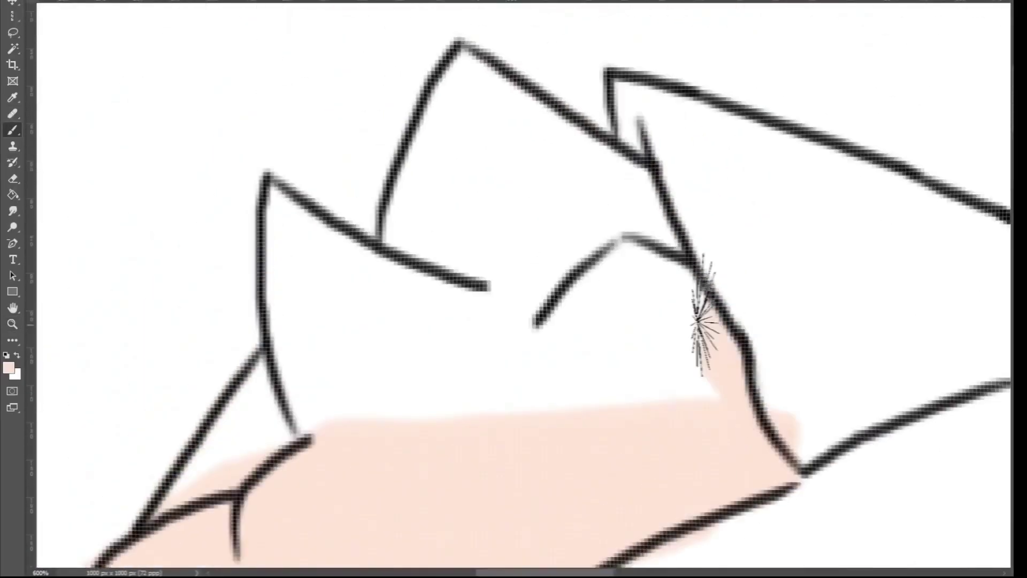
pyautogui.moveTo(700, 321); pyautogui.dragTo(321, 275)
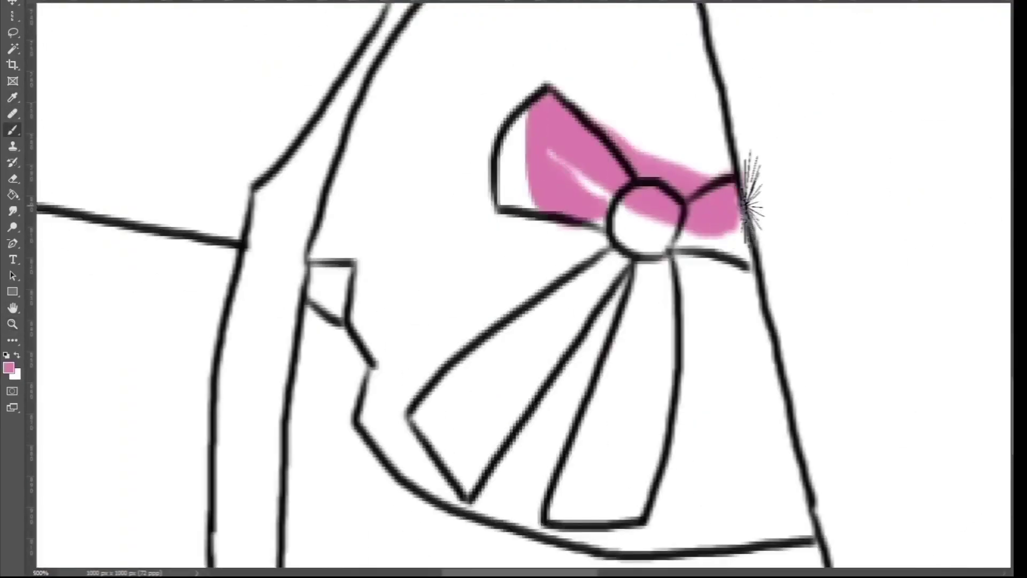
# - Colour the chest bow in flat pink and the fluffy second ear in pale pink
pyautogui.moveTo(752, 195)
pyautogui.mouseDown()
pyautogui.moveTo(438, 414)
pyautogui.moveTo(653, 262)
pyautogui.moveTo(619, 367)
pyautogui.mouseUp()
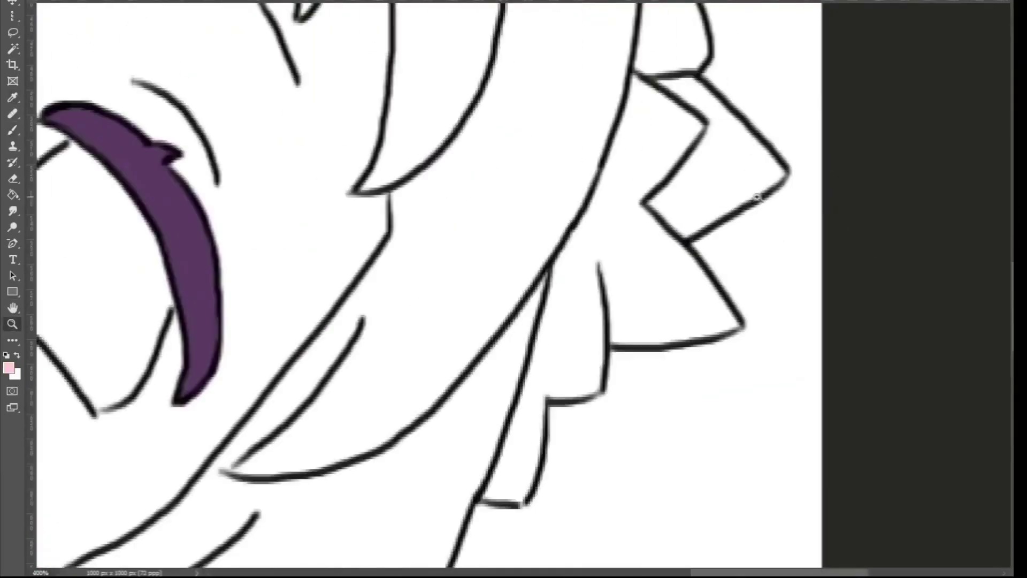
pyautogui.moveTo(769, 161)
pyautogui.mouseDown()
pyautogui.moveTo(601, 344)
pyautogui.moveTo(544, 349)
pyautogui.mouseUp()
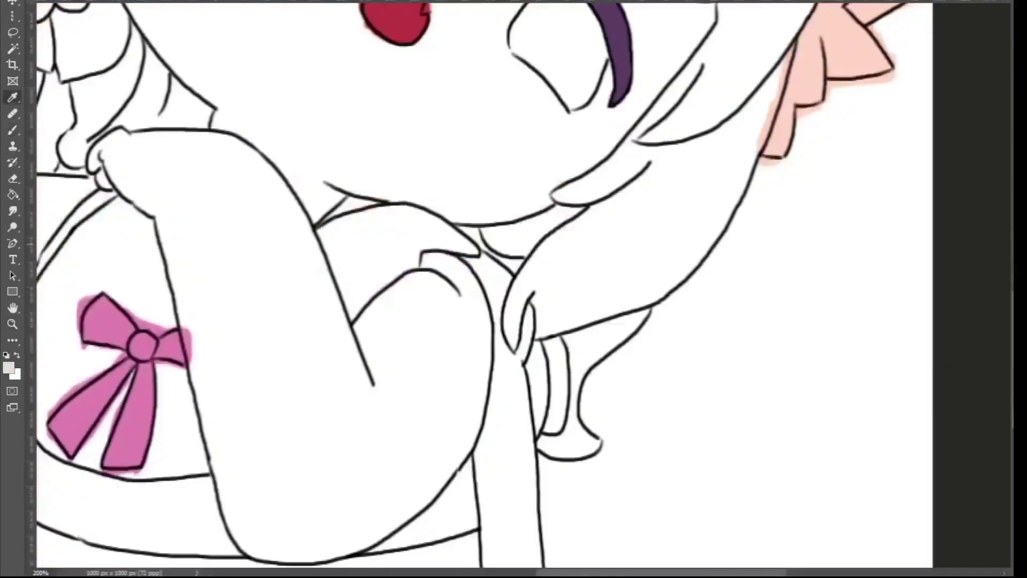
# - Fill the shirt collar with light grey and the dress's side strap with pink
pyautogui.moveTo(331, 236); pyautogui.dragTo(436, 243)
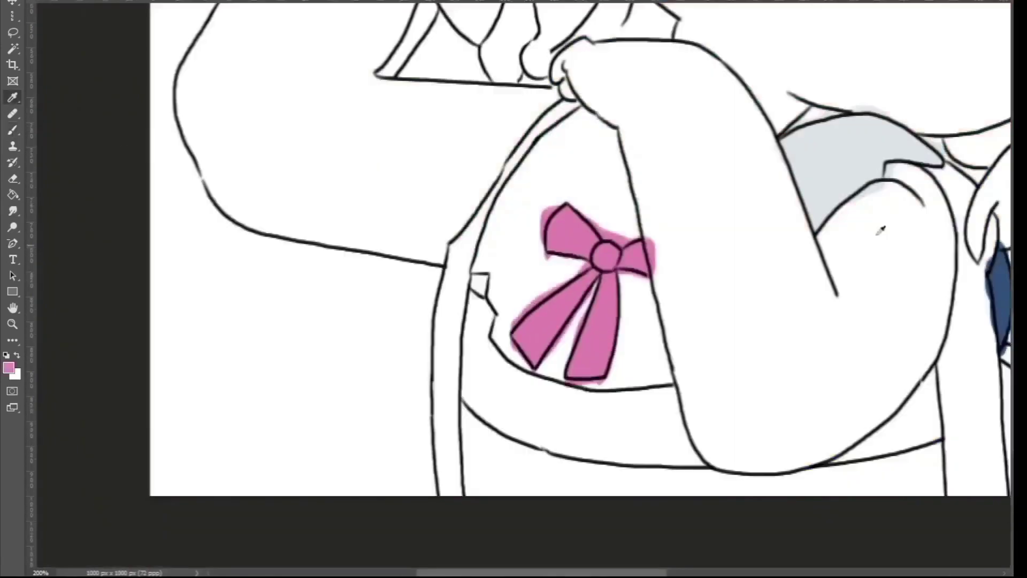
pyautogui.press('b')
pyautogui.moveTo(453, 493); pyautogui.dragTo(463, 306)
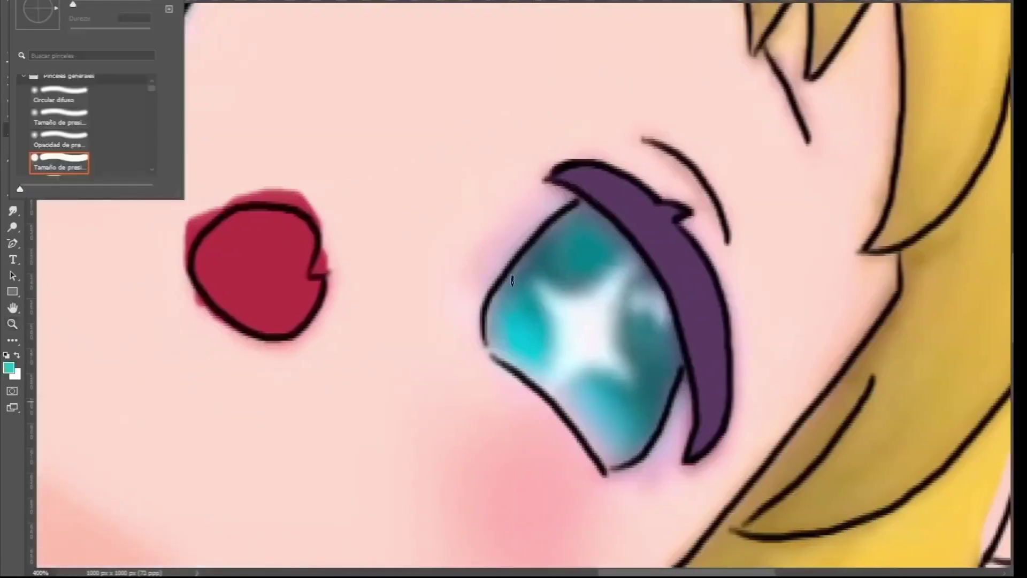
# - Paint teal in the lower iris of the second eye
pyautogui.click(512, 280)
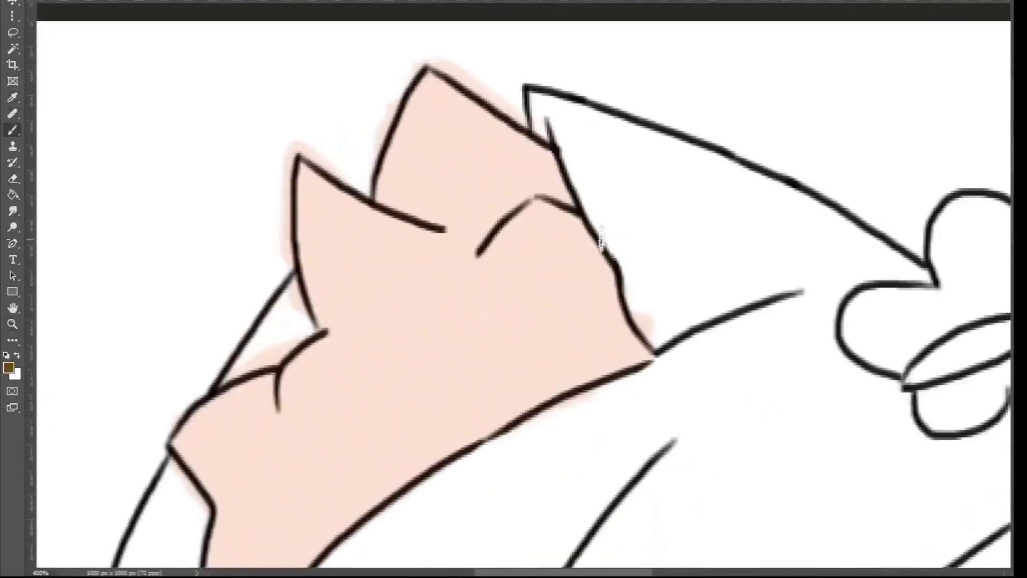
# - Fill the outer parts of the large animal ear with flat brown
pyautogui.moveTo(605, 232); pyautogui.dragTo(827, 182)
pyautogui.moveTo(219, 374); pyautogui.dragTo(298, 321)
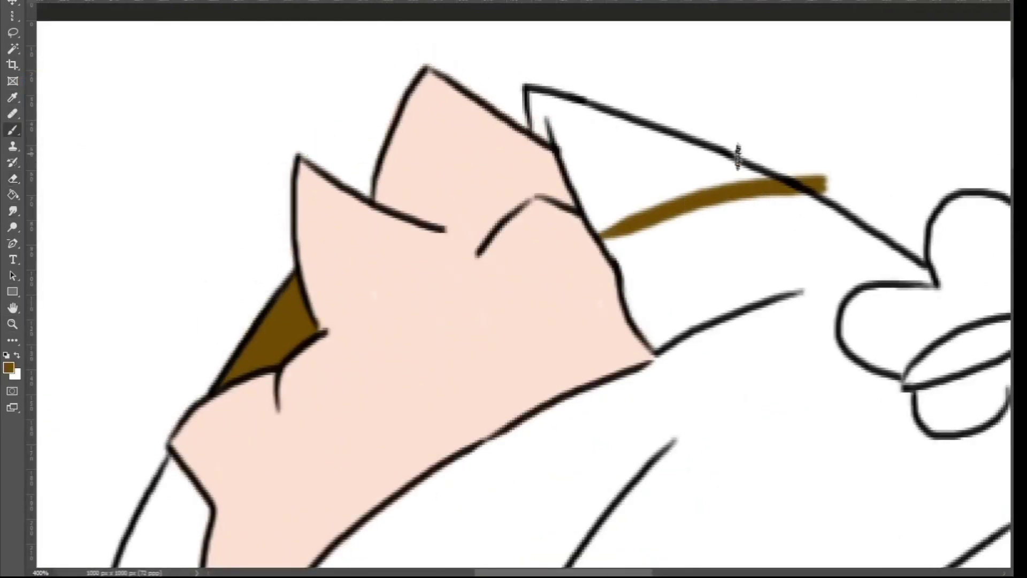
pyautogui.moveTo(738, 156); pyautogui.dragTo(577, 138)
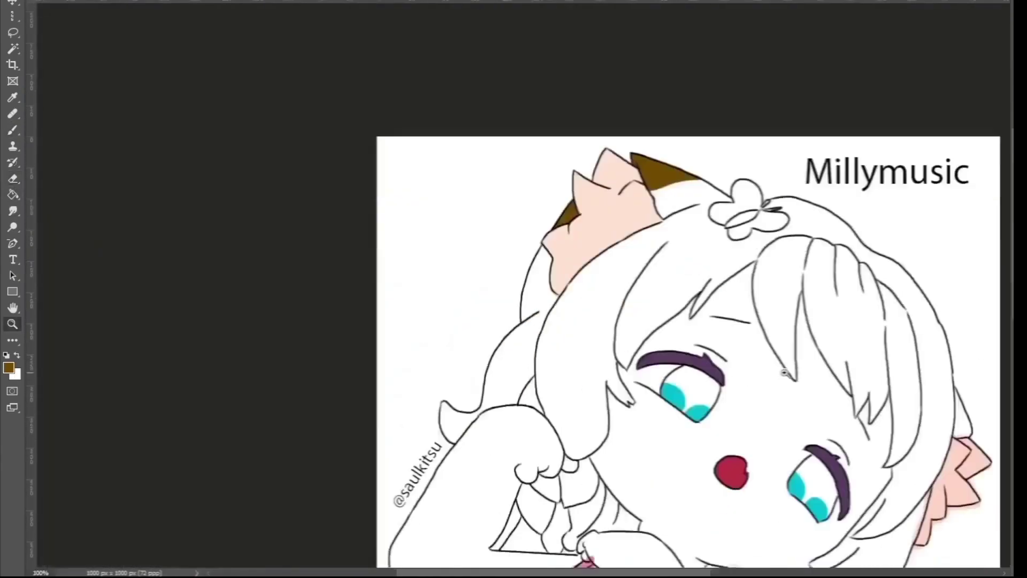
# - Fill the outer tip of the smaller ear with flat brown and erase the pale pink overspill around its fluff
pyautogui.moveTo(423, 396); pyautogui.dragTo(448, 342)
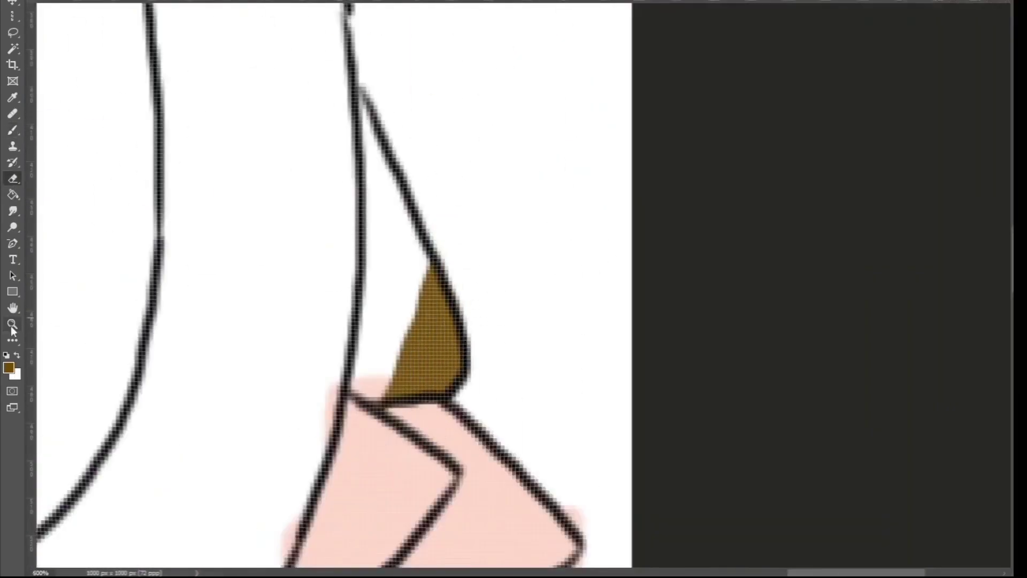
pyautogui.scroll(-3, 282, 339)
pyautogui.click(330, 361)
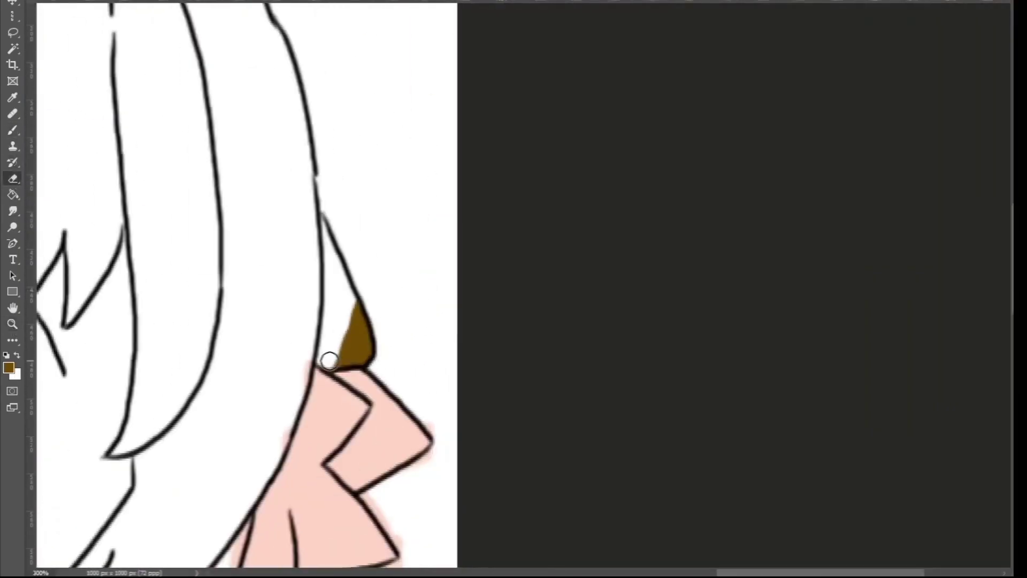
pyautogui.scroll(-3, 401, 566)
pyautogui.moveTo(238, 371); pyautogui.dragTo(198, 499)
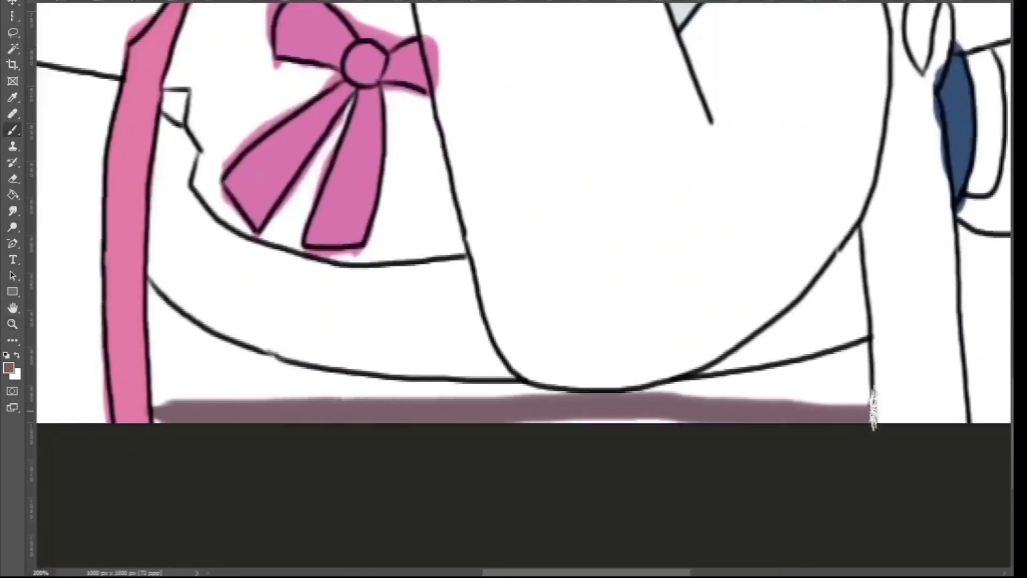
# - Fill the lowest band of the dress with flat mauve, retouch the pink strap's edge and erase the overspill
pyautogui.moveTo(873, 410)
pyautogui.mouseDown()
pyautogui.moveTo(294, 408)
pyautogui.moveTo(514, 420)
pyautogui.mouseUp()
pyautogui.click(13, 97)
pyautogui.click(127, 241)
pyautogui.click(12, 130)
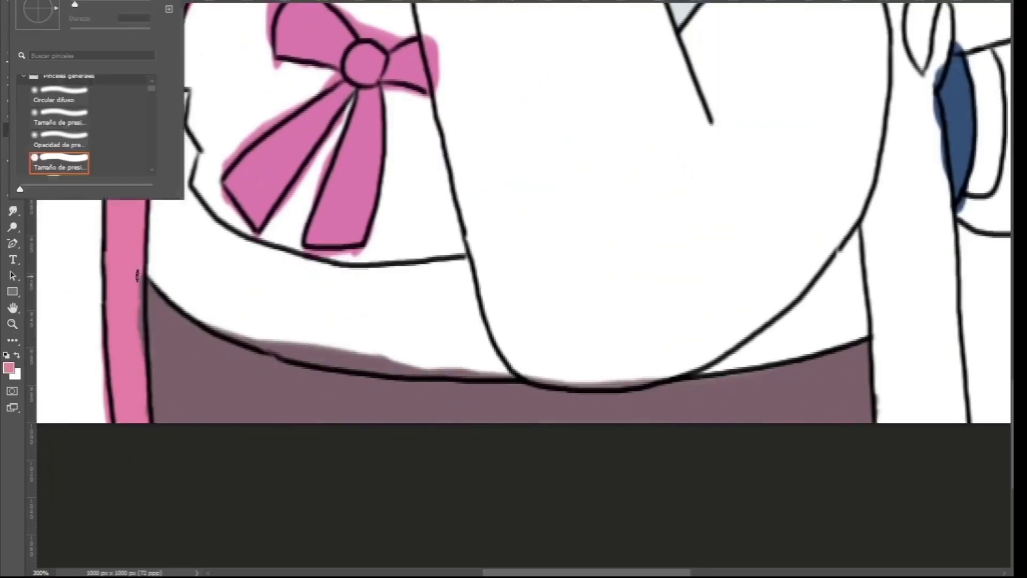
pyautogui.moveTo(140, 272); pyautogui.dragTo(141, 368)
pyautogui.click(13, 179)
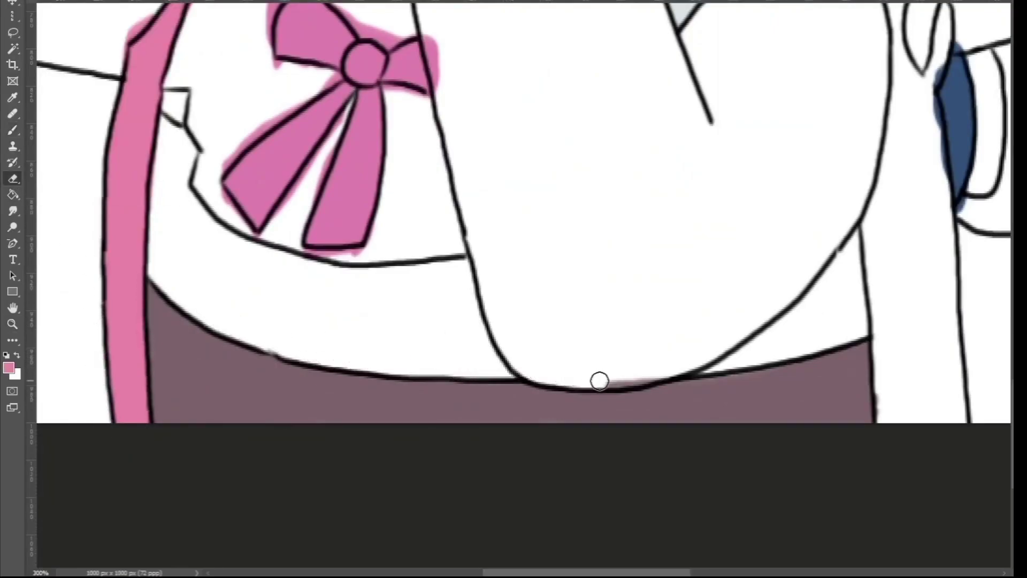
# - Fill the dress's waist section with dark blue and erase the pink overspill around the bow and strap
pyautogui.click(13, 97)
pyautogui.click(336, 152)
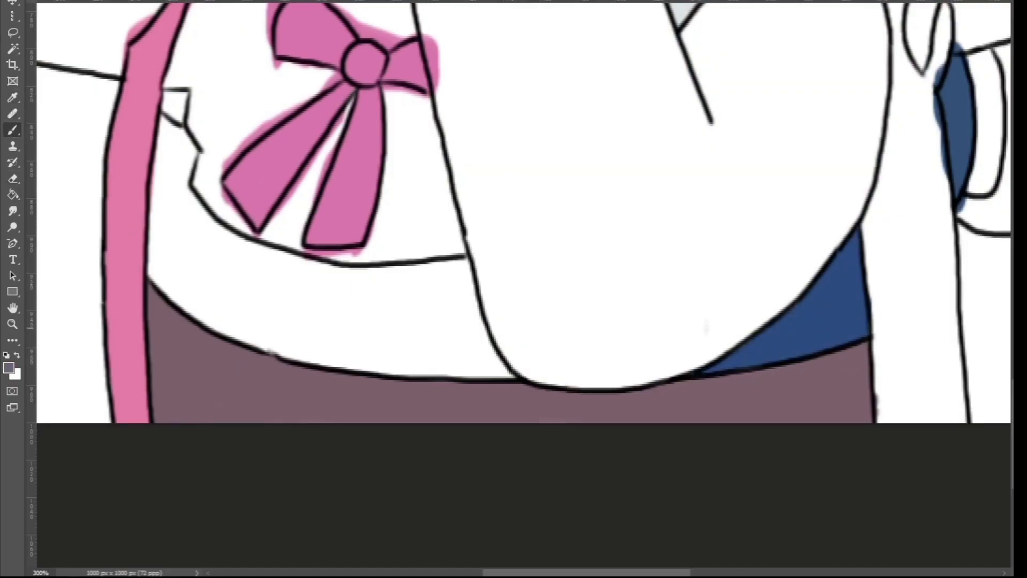
pyautogui.scroll(2, 370, 371)
pyautogui.press('e')
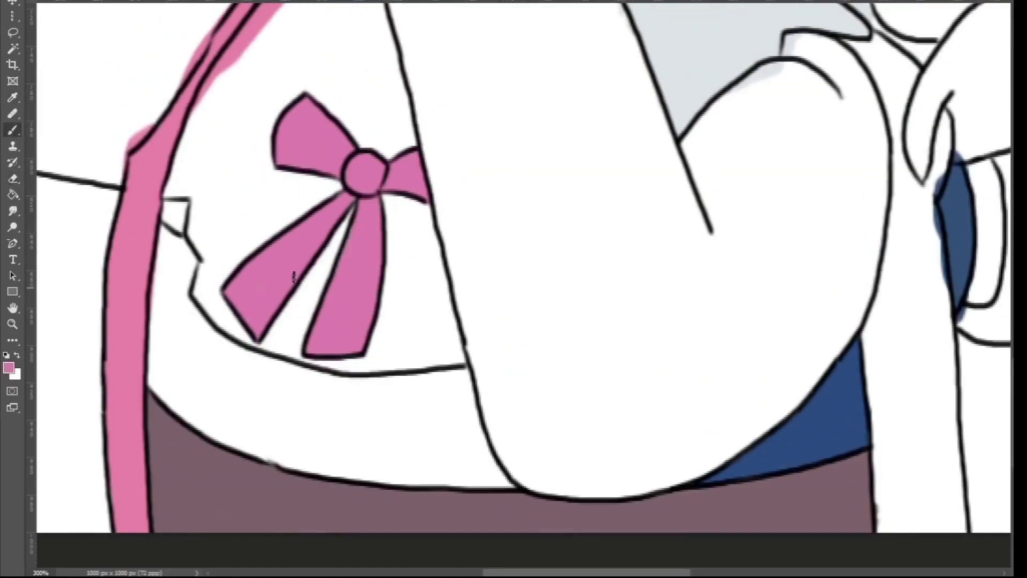
pyautogui.scroll(3, 293, 276)
pyautogui.press('e')
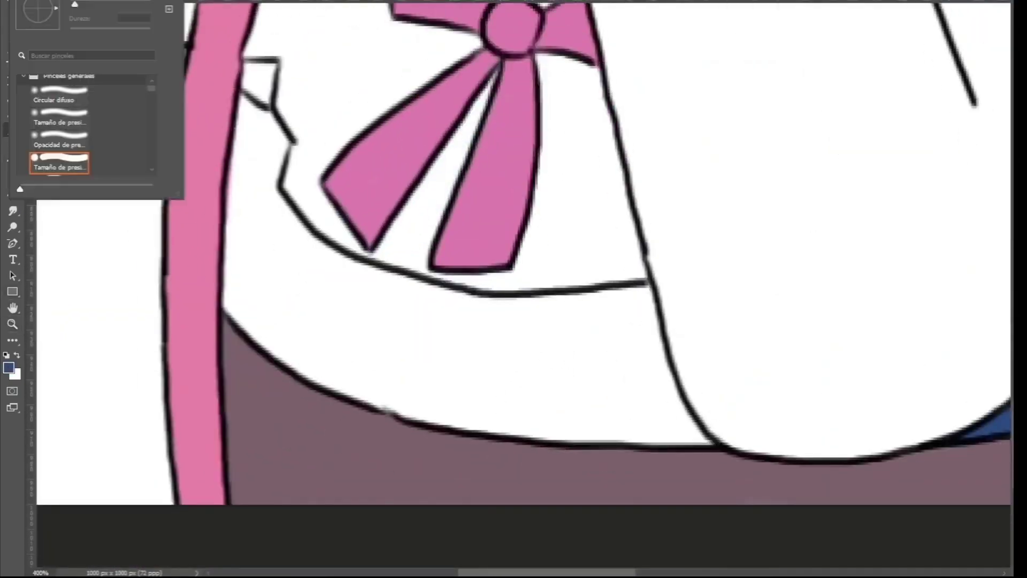
pyautogui.moveTo(1006, 423)
pyautogui.mouseDown()
pyautogui.moveTo(285, 143)
pyautogui.moveTo(653, 298)
pyautogui.moveTo(252, 128)
pyautogui.moveTo(607, 326)
pyautogui.moveTo(291, 376)
pyautogui.mouseUp()
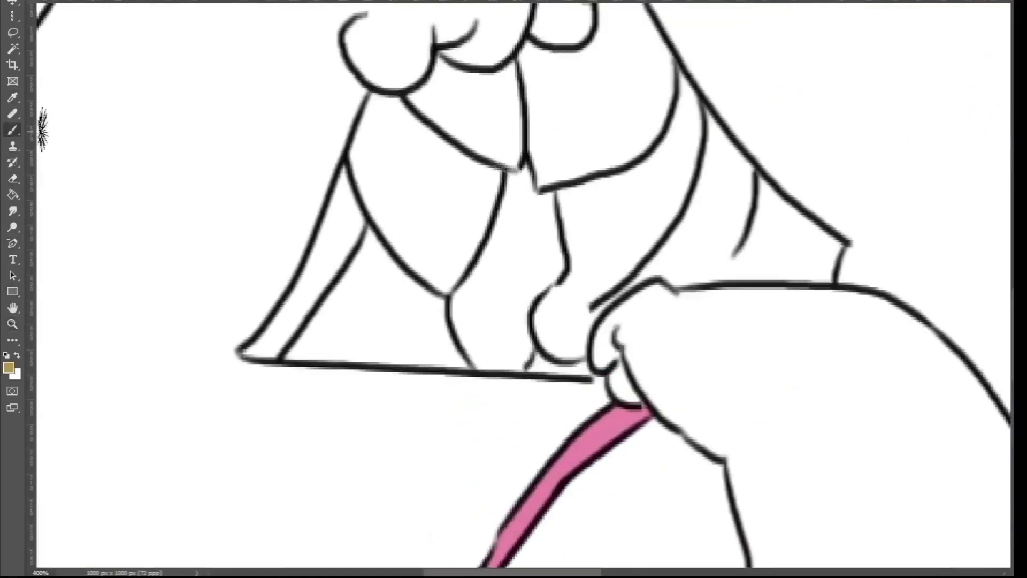
# - Paint the shaded parts of the braid below the raised hand in flat ochre
pyautogui.moveTo(393, 97)
pyautogui.mouseDown()
pyautogui.moveTo(298, 356)
pyautogui.moveTo(470, 280)
pyautogui.moveTo(364, 124)
pyautogui.moveTo(389, 278)
pyautogui.mouseUp()
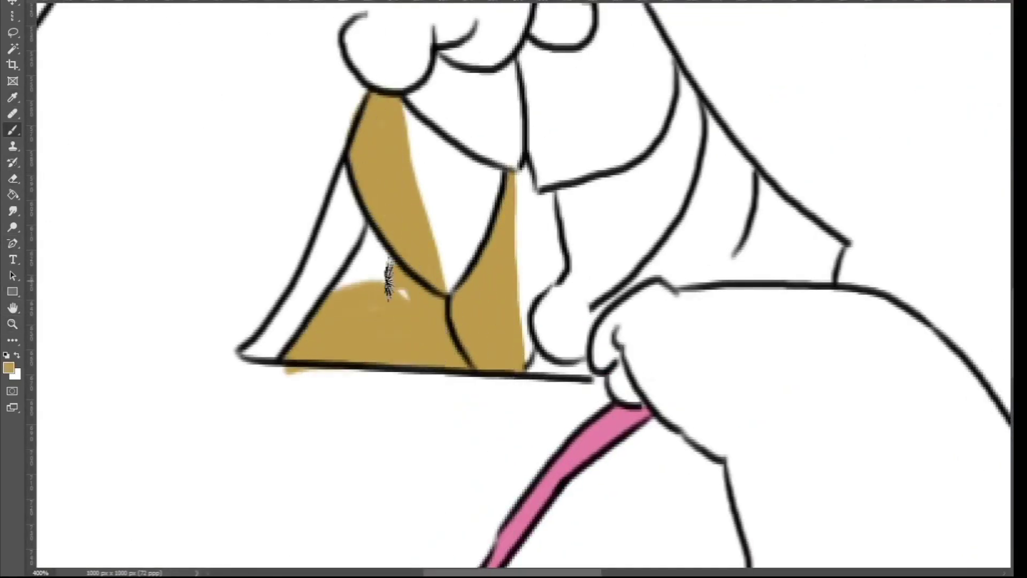
pyautogui.moveTo(461, 80); pyautogui.dragTo(523, 150)
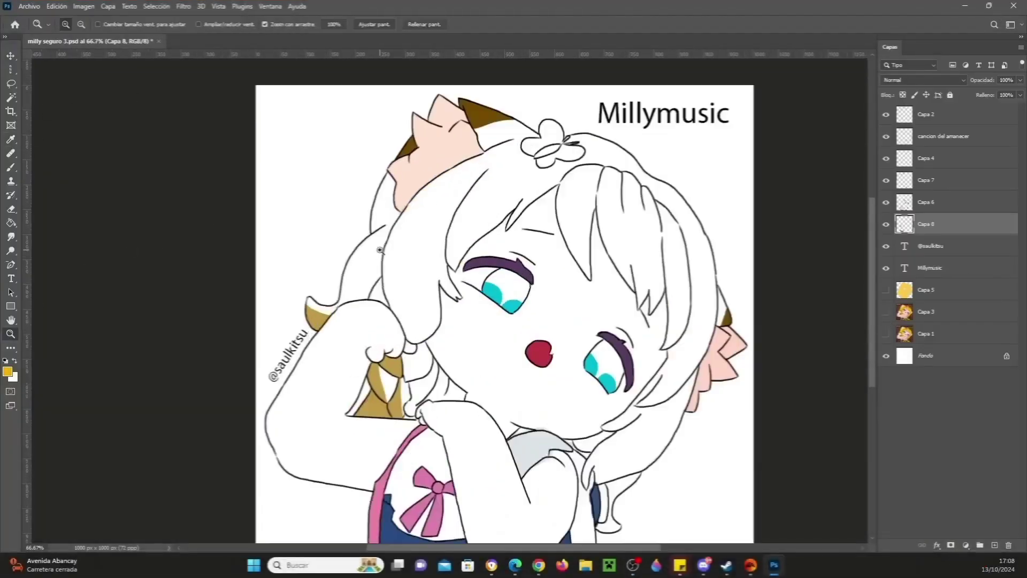
# - Fill the back hair lock between the large ear and the raised arm with orange-yellow and erase the overspill
pyautogui.click(380, 250)
pyautogui.click(380, 250)
pyautogui.press('b')
pyautogui.moveTo(364, 341); pyautogui.dragTo(431, 175)
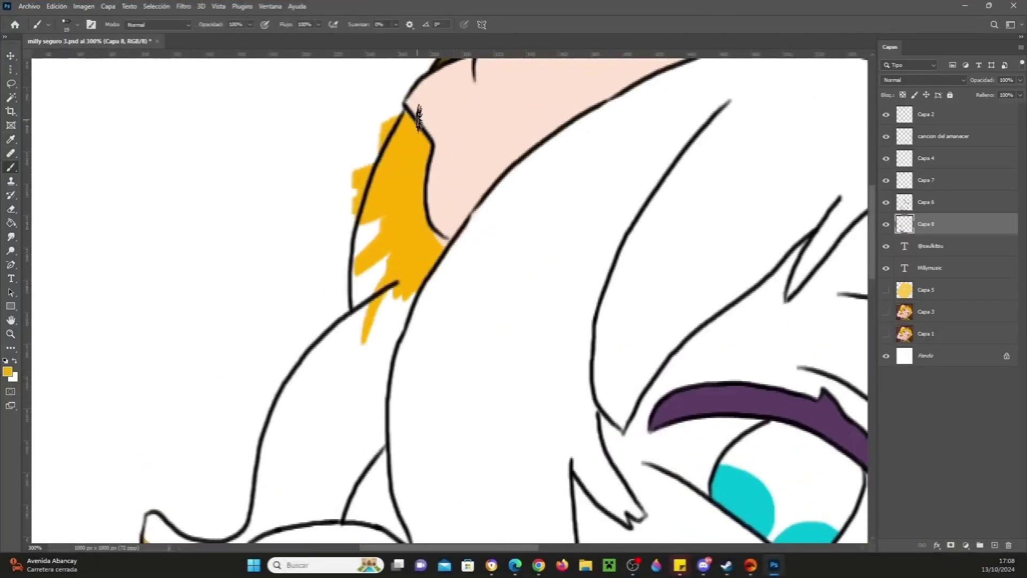
pyautogui.moveTo(419, 117)
pyautogui.mouseDown()
pyautogui.moveTo(395, 294)
pyautogui.moveTo(273, 369)
pyautogui.moveTo(263, 479)
pyautogui.mouseUp()
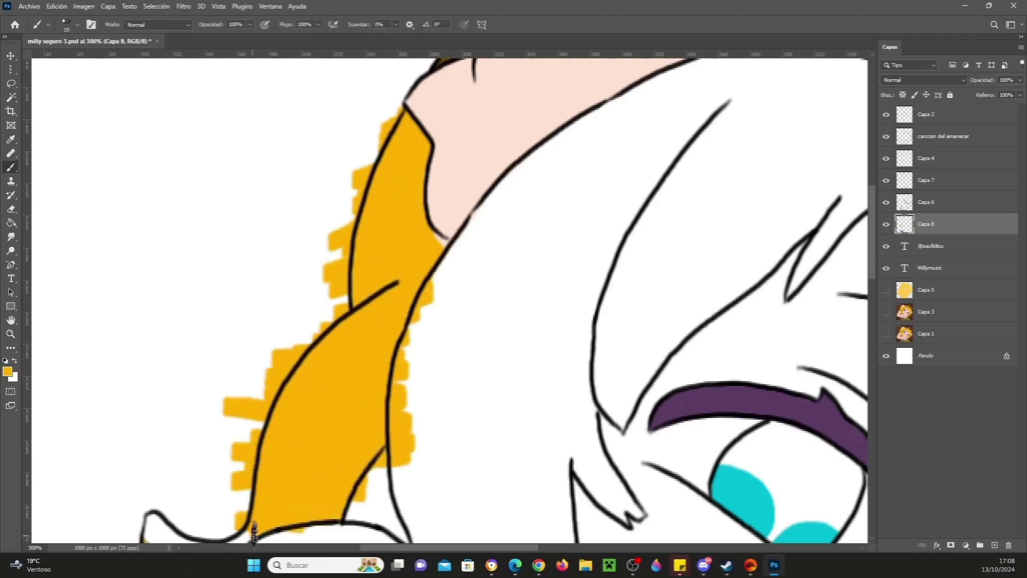
pyautogui.moveTo(255, 532); pyautogui.dragTo(151, 460)
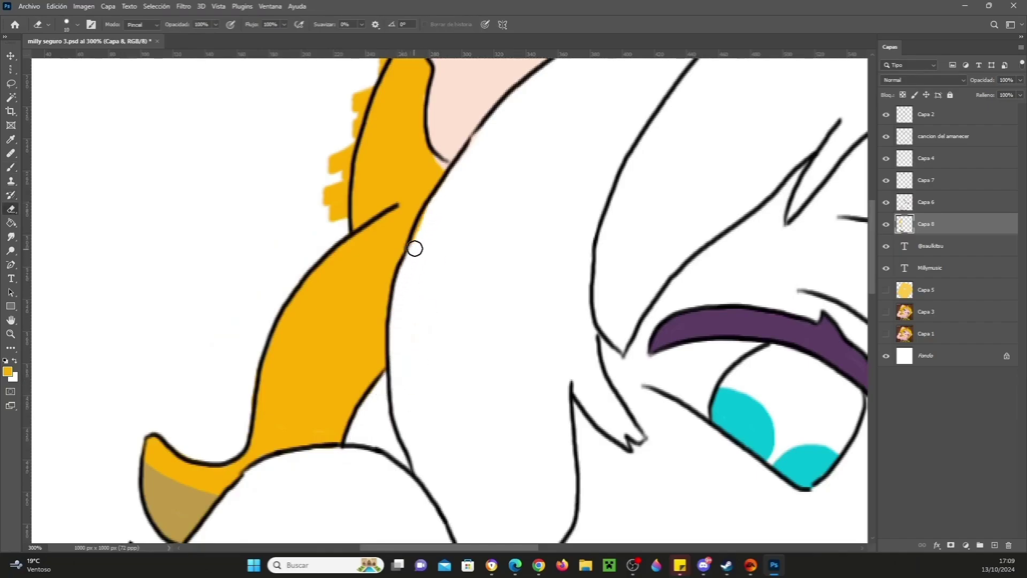
pyautogui.moveTo(414, 248); pyautogui.dragTo(420, 211)
pyautogui.scroll(4, 374, 321)
pyautogui.moveTo(333, 361); pyautogui.dragTo(329, 426)
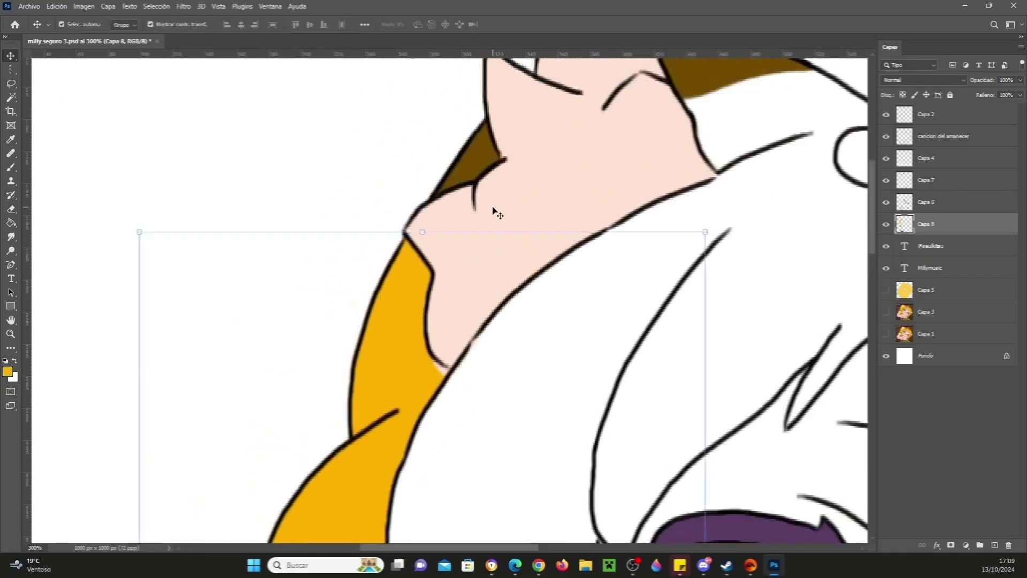
# - On layer Capa 6, fill the hair beside the chin and braid with dark gold sampled from the reference picture
pyautogui.keyDown('ctrl'); pyautogui.click(494, 210); pyautogui.keyUp('ctrl')
pyautogui.click(9, 336)
pyautogui.moveTo(562, 277); pyautogui.dragTo(497, 278)
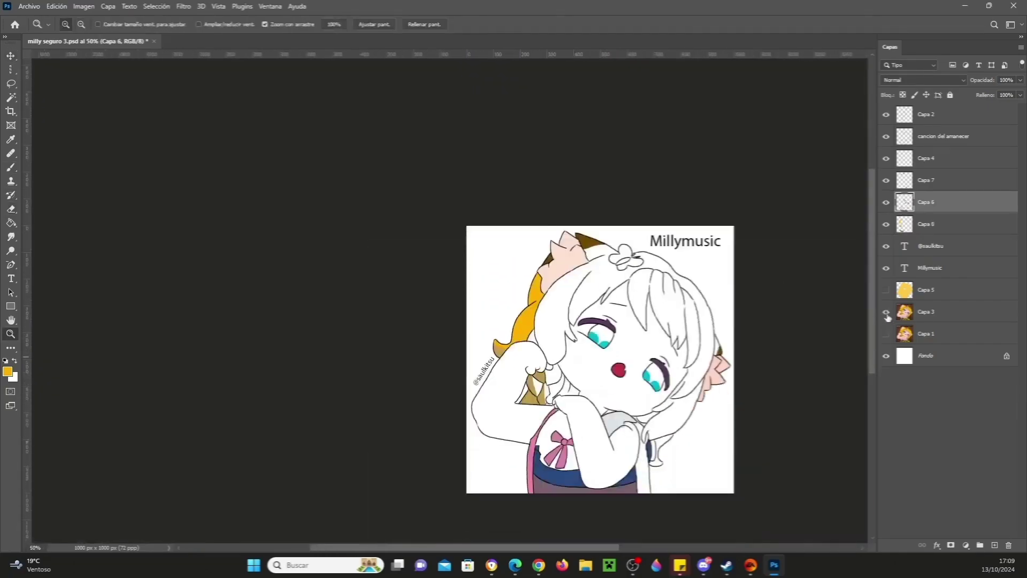
pyautogui.click(887, 313)
pyautogui.click(11, 139)
pyautogui.click(527, 388)
pyautogui.click(887, 312)
pyautogui.click(11, 334)
pyautogui.moveTo(591, 394); pyautogui.dragTo(658, 394)
pyautogui.moveTo(526, 394); pyautogui.dragTo(567, 395)
pyautogui.click(11, 168)
pyautogui.moveTo(386, 419)
pyautogui.mouseDown()
pyautogui.moveTo(434, 275)
pyautogui.moveTo(498, 377)
pyautogui.moveTo(406, 412)
pyautogui.mouseUp()
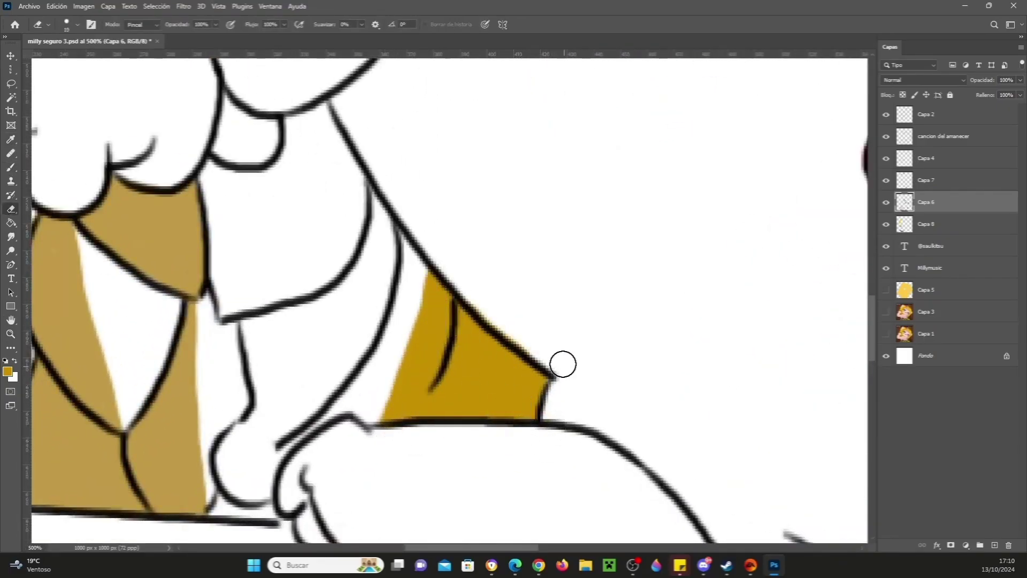
# - On layer Capa 7, paint the butterfly hair clip with purple sampled from the reference picture
pyautogui.click(11, 334)
pyautogui.moveTo(415, 466); pyautogui.dragTo(339, 466)
pyautogui.click(926, 180)
pyautogui.click(886, 333)
pyautogui.click(11, 139)
pyautogui.click(526, 168)
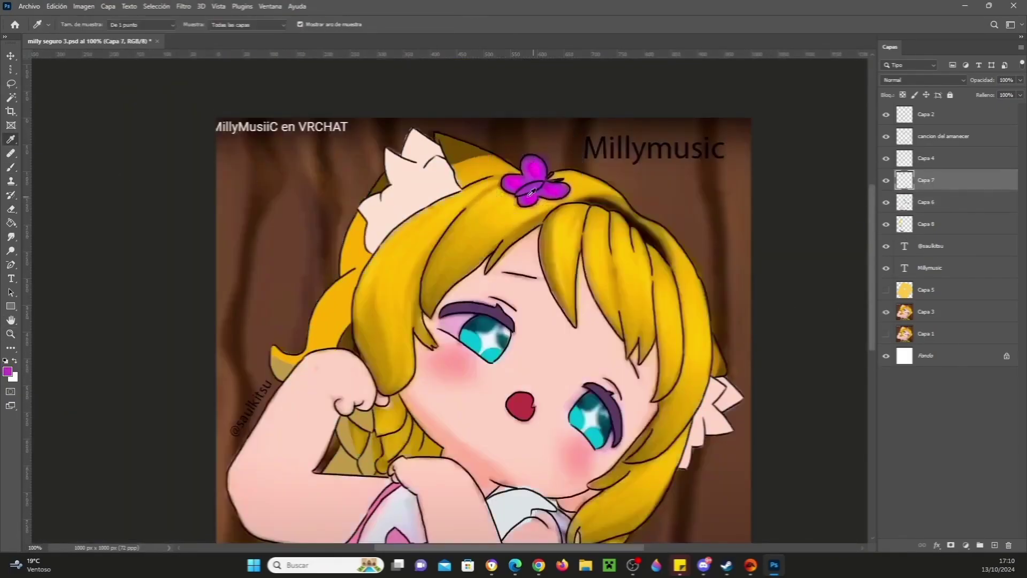
pyautogui.click(887, 332)
pyautogui.click(11, 334)
pyautogui.moveTo(540, 177); pyautogui.dragTo(615, 176)
pyautogui.click(11, 168)
pyautogui.moveTo(715, 369)
pyautogui.mouseDown()
pyautogui.moveTo(465, 126)
pyautogui.moveTo(649, 298)
pyautogui.moveTo(674, 303)
pyautogui.mouseUp()
pyautogui.moveTo(539, 291); pyautogui.dragTo(629, 214)
# - Erase the purple overspill around the butterfly clip and fill in its remaining wing areas
pyautogui.click(10, 210)
pyautogui.moveTo(582, 198)
pyautogui.mouseDown()
pyautogui.moveTo(539, 234)
pyautogui.moveTo(569, 303)
pyautogui.moveTo(596, 313)
pyautogui.moveTo(540, 318)
pyautogui.mouseUp()
pyautogui.click(11, 167)
pyautogui.click(11, 209)
pyautogui.moveTo(631, 252); pyautogui.dragTo(616, 327)
pyautogui.press('b')
pyautogui.moveTo(454, 353)
pyautogui.mouseDown()
pyautogui.moveTo(241, 270)
pyautogui.moveTo(298, 409)
pyautogui.moveTo(388, 487)
pyautogui.moveTo(718, 344)
pyautogui.moveTo(523, 388)
pyautogui.moveTo(531, 315)
pyautogui.moveTo(370, 177)
pyautogui.moveTo(522, 332)
pyautogui.moveTo(236, 264)
pyautogui.moveTo(350, 457)
pyautogui.mouseUp()
# - Sample the dark gold shadow colour of the fringe from the Capa 3 reference picture
pyautogui.doubleClick(11, 334)
pyautogui.scroll(-5, 480, 392)
pyautogui.click(886, 312)
pyautogui.press('i')
pyautogui.click(410, 189)
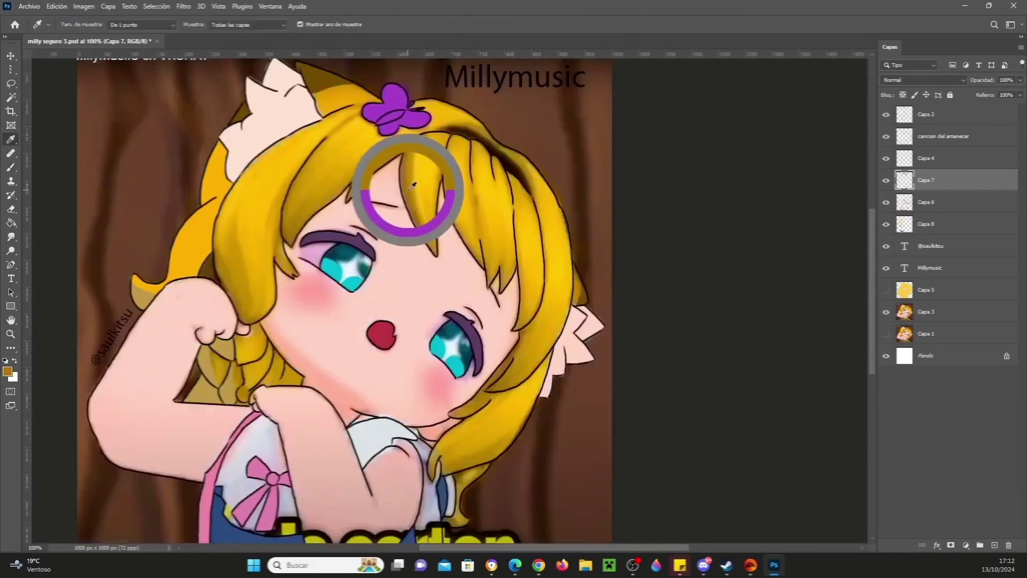
pyautogui.click(11, 334)
pyautogui.click(421, 171)
pyautogui.click(422, 171)
pyautogui.click(422, 172)
pyautogui.click(886, 312)
# - Outline the fringe shadows above the forehead in dark gold over the Capa 1 reference, redoing the first stroke
pyautogui.click(886, 334)
pyautogui.scroll(2, 449, 241)
pyautogui.click(10, 167)
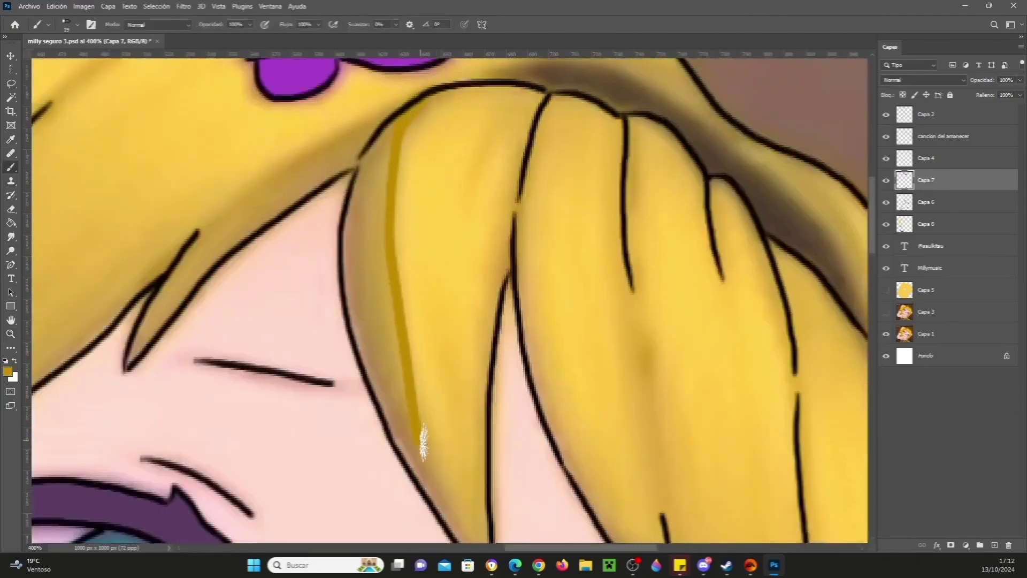
pyautogui.hotkey('ctrl', 'z')
pyautogui.scroll(-2, 455, 482)
pyautogui.scroll(3, 407, 134)
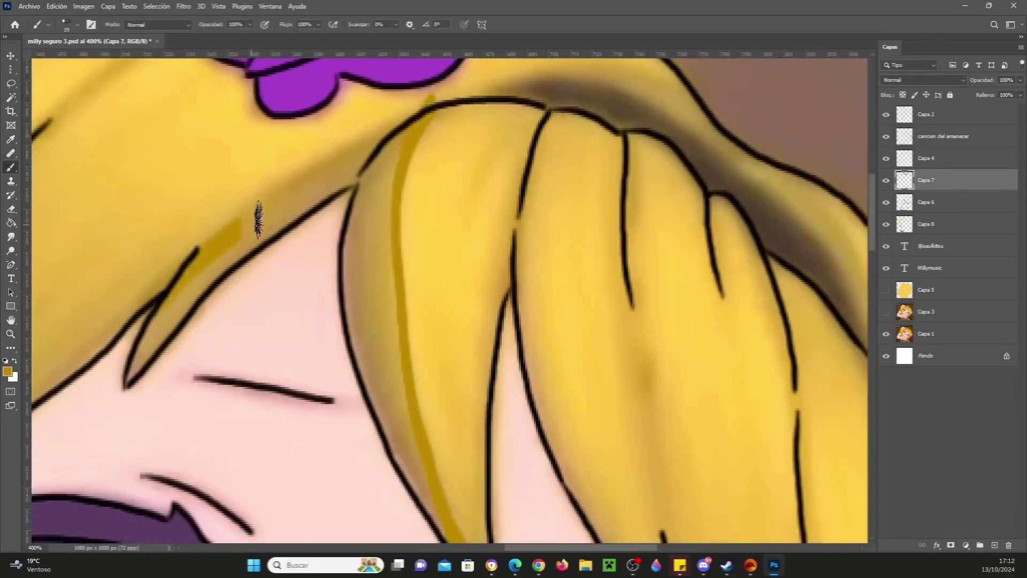
pyautogui.moveTo(259, 219); pyautogui.dragTo(397, 147)
# - Fill the outlined fringe shadows with dark gold and erase the paint outside the line art
pyautogui.click(887, 334)
pyautogui.moveTo(128, 382)
pyautogui.mouseDown()
pyautogui.moveTo(393, 150)
pyautogui.moveTo(451, 532)
pyautogui.mouseUp()
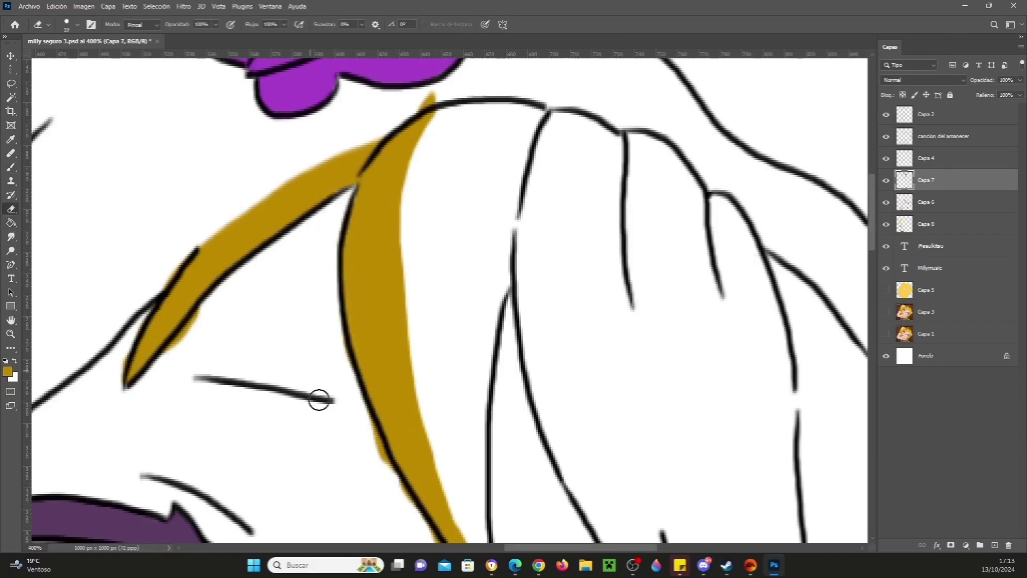
pyautogui.moveTo(366, 432); pyautogui.dragTo(399, 489)
pyautogui.scroll(-2, 399, 489)
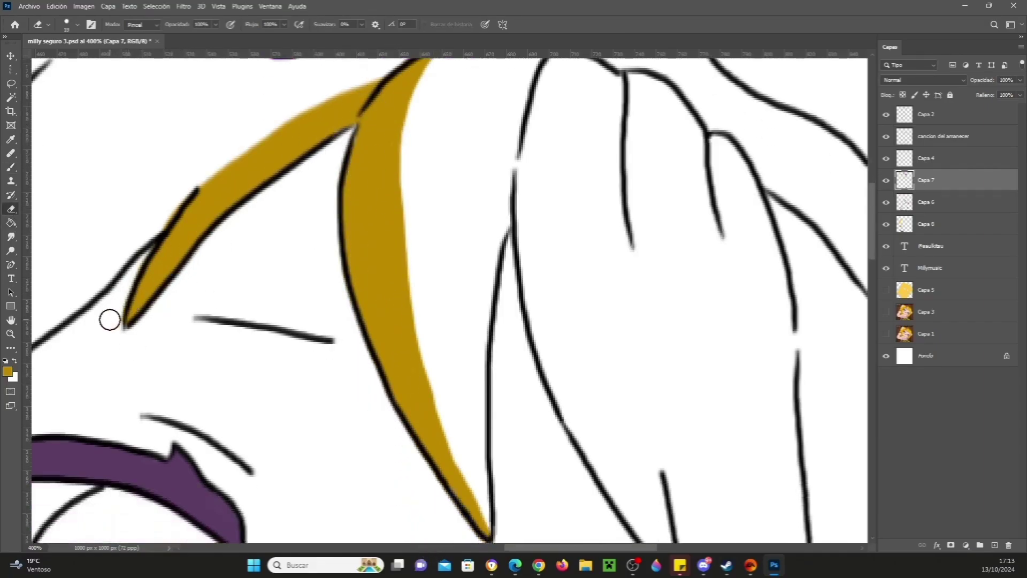
pyautogui.moveTo(109, 320); pyautogui.dragTo(159, 220)
pyautogui.scroll(2, 284, 300)
pyautogui.moveTo(429, 108); pyautogui.dragTo(410, 114)
# - Outline and fill the dark gold shadow along the lower edge of the hair lock above the first eye
pyautogui.moveTo(512, 548); pyautogui.dragTo(437, 549)
pyautogui.scroll(-2, 642, 428)
pyautogui.click(887, 335)
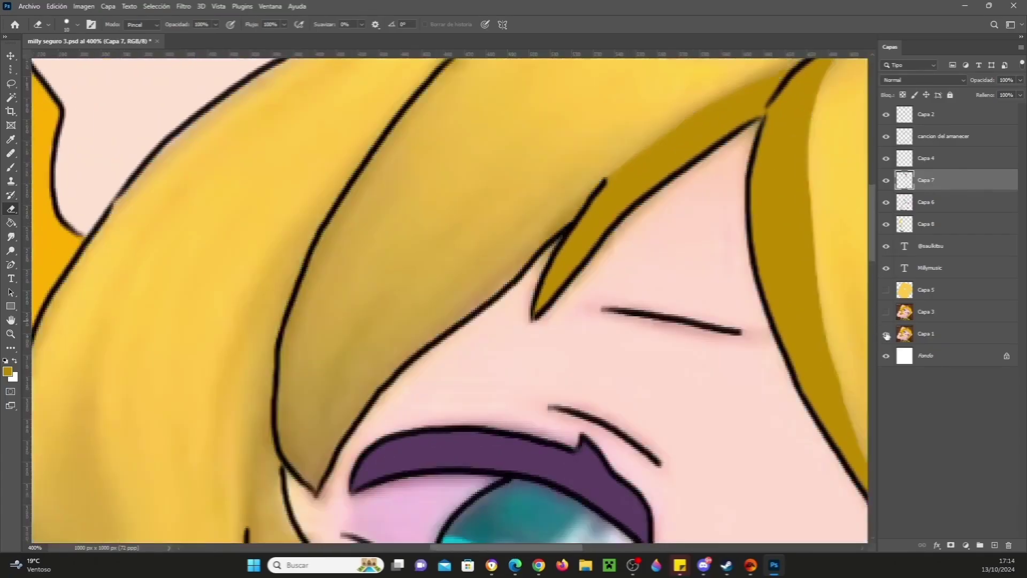
pyautogui.moveTo(591, 199); pyautogui.dragTo(277, 400)
pyautogui.click(887, 334)
pyautogui.moveTo(319, 481); pyautogui.dragTo(435, 324)
pyautogui.scroll(-2, 509, 314)
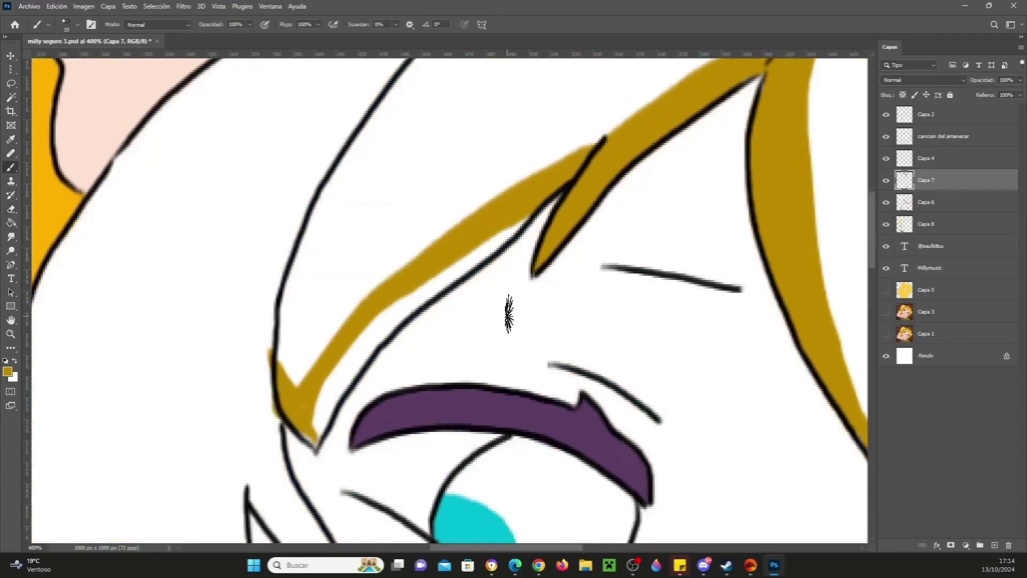
pyautogui.moveTo(501, 206); pyautogui.dragTo(308, 395)
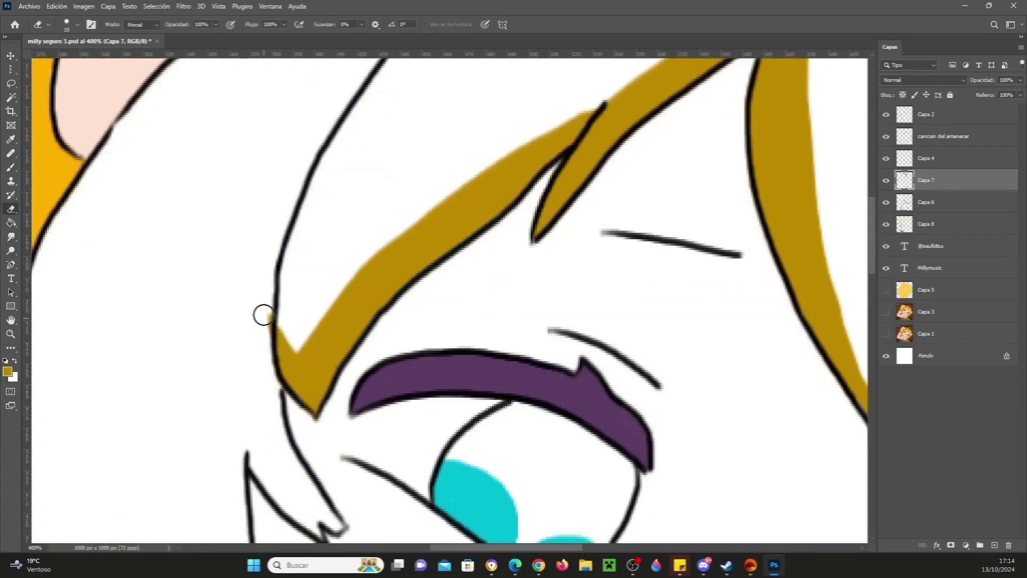
# - Fill the small pointed strand beside the first eye with dark gold and erase the overspill
pyautogui.scroll(-4, 263, 315)
pyautogui.click(886, 333)
pyautogui.press('b')
pyautogui.click(886, 333)
pyautogui.moveTo(342, 387); pyautogui.dragTo(279, 241)
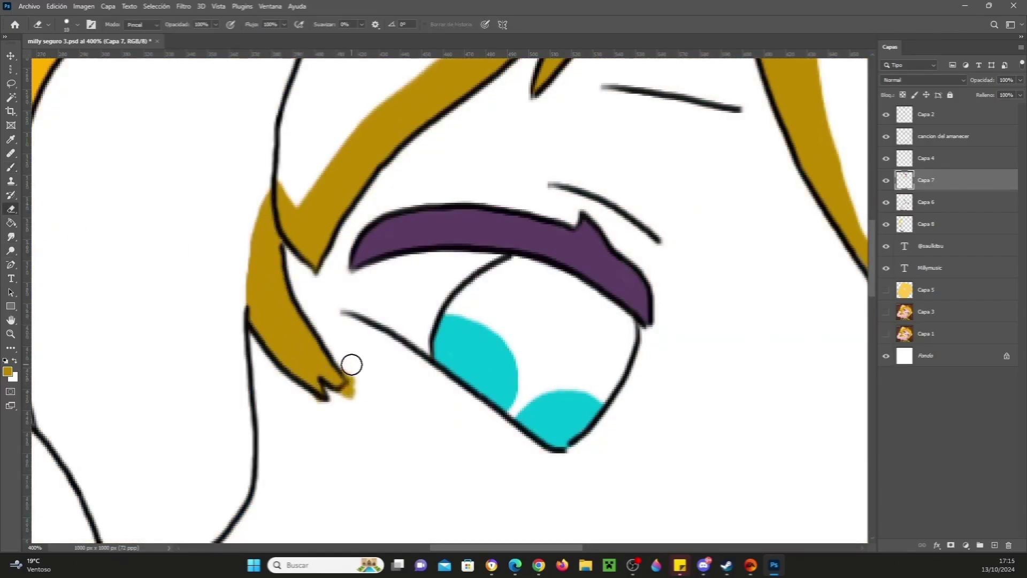
# - Sample the light yellow base colour of the hair from the reference picture
pyautogui.moveTo(442, 548); pyautogui.dragTo(394, 549)
pyautogui.scroll(-3, 481, 428)
pyautogui.click(887, 335)
pyautogui.scroll(6, 160, 292)
pyautogui.click(11, 334)
pyautogui.keyDown('alt'); pyautogui.click(389, 365); pyautogui.keyUp('alt')
pyautogui.keyDown('alt'); pyautogui.click(389, 364); pyautogui.keyUp('alt')
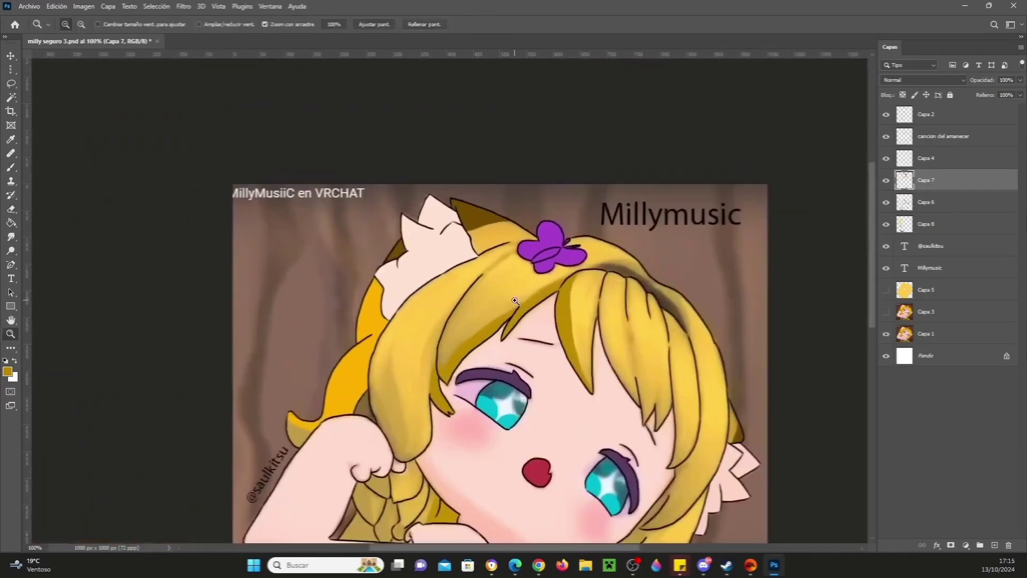
pyautogui.click(406, 508)
pyautogui.scroll(-1, 426, 428)
pyautogui.click(11, 139)
pyautogui.click(403, 163)
# - Create a new empty layer directly above the signature text layer for the base hair colour
pyautogui.click(886, 203)
pyautogui.click(886, 333)
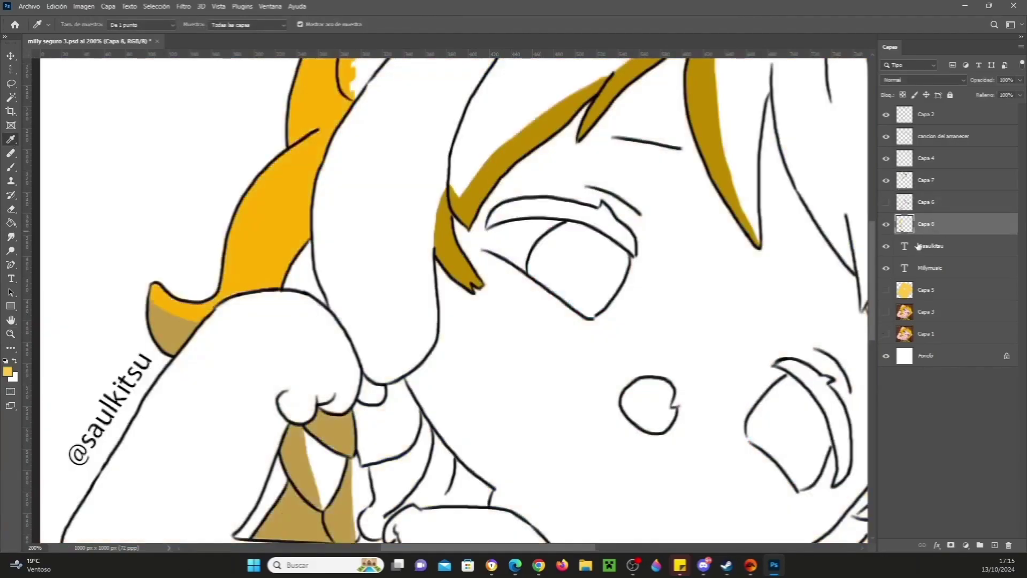
pyautogui.click(920, 246)
pyautogui.click(994, 545)
pyautogui.scroll(-3, 374, 374)
pyautogui.click(10, 169)
pyautogui.click(886, 203)
pyautogui.click(886, 355)
pyautogui.click(886, 355)
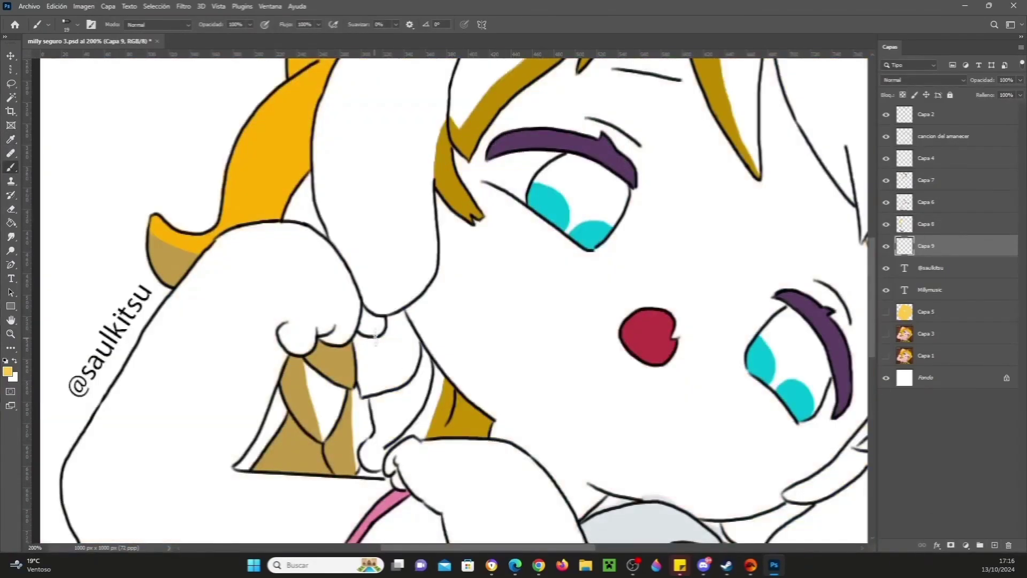
# - Fill the light parts of the braid and the hair beside the chin with light yellow
pyautogui.scroll(3, 450, 395)
pyautogui.moveTo(528, 229)
pyautogui.mouseDown()
pyautogui.moveTo(656, 287)
pyautogui.moveTo(562, 176)
pyautogui.mouseUp()
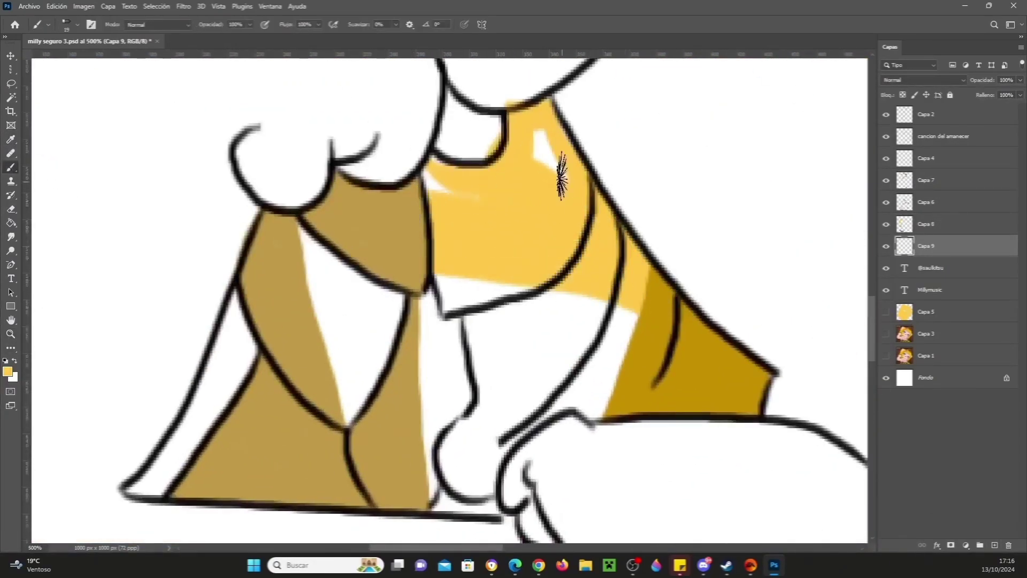
pyautogui.moveTo(439, 263)
pyautogui.mouseDown()
pyautogui.moveTo(332, 282)
pyautogui.moveTo(614, 326)
pyautogui.moveTo(522, 386)
pyautogui.mouseUp()
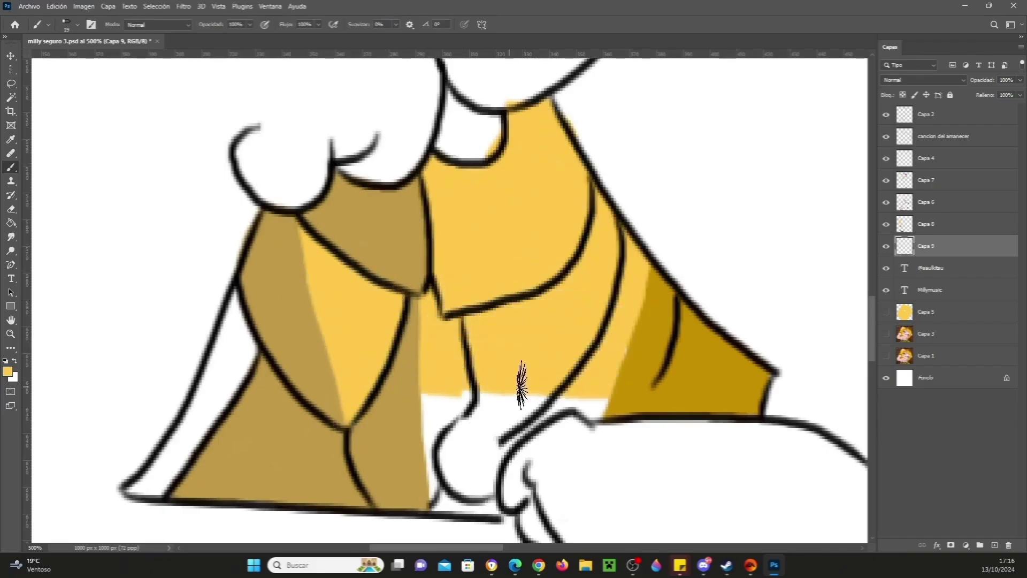
pyautogui.moveTo(501, 503); pyautogui.dragTo(459, 402)
# - Fill the long hair locks between the large ear and the face with light yellow
pyautogui.scroll(5, 535, 423)
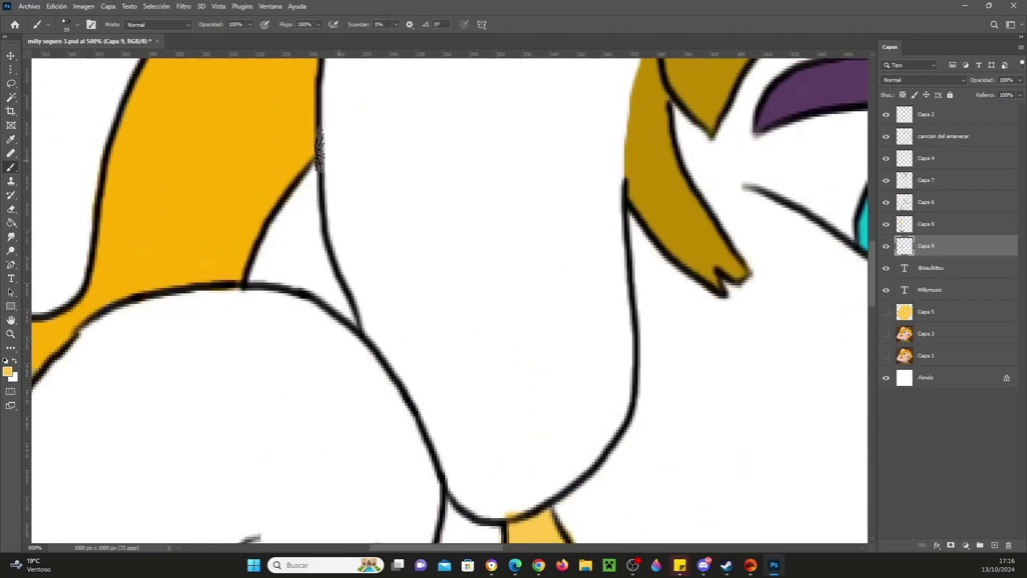
pyautogui.moveTo(323, 128)
pyautogui.mouseDown()
pyautogui.moveTo(425, 307)
pyautogui.moveTo(563, 166)
pyautogui.mouseUp()
pyautogui.moveTo(606, 214)
pyautogui.mouseDown()
pyautogui.moveTo(343, 209)
pyautogui.moveTo(631, 283)
pyautogui.moveTo(462, 283)
pyautogui.moveTo(631, 321)
pyautogui.moveTo(609, 280)
pyautogui.moveTo(368, 318)
pyautogui.moveTo(599, 381)
pyautogui.moveTo(442, 422)
pyautogui.moveTo(447, 387)
pyautogui.moveTo(491, 499)
pyautogui.moveTo(466, 449)
pyautogui.moveTo(454, 477)
pyautogui.mouseUp()
pyautogui.scroll(5, 533, 93)
pyautogui.moveTo(533, 94)
pyautogui.mouseDown()
pyautogui.moveTo(516, 96)
pyautogui.moveTo(683, 211)
pyautogui.moveTo(383, 257)
pyautogui.moveTo(606, 372)
pyautogui.moveTo(601, 436)
pyautogui.moveTo(358, 456)
pyautogui.mouseUp()
pyautogui.scroll(3, 621, 252)
pyautogui.hscroll(3, 621, 252)
pyautogui.moveTo(621, 251)
pyautogui.mouseDown()
pyautogui.moveTo(814, 280)
pyautogui.moveTo(284, 252)
pyautogui.moveTo(499, 383)
pyautogui.moveTo(143, 368)
pyautogui.moveTo(481, 454)
pyautogui.moveTo(406, 517)
pyautogui.mouseUp()
pyautogui.scroll(-1, 481, 454)
# - Fill the hair between the large ear and the butterfly clip with light yellow
pyautogui.click(11, 333)
pyautogui.keyDown('alt'); pyautogui.click(477, 439); pyautogui.keyUp('alt')
pyautogui.keyDown('alt'); pyautogui.click(478, 439); pyautogui.keyUp('alt')
pyautogui.click(616, 292)
pyautogui.click(615, 292)
pyautogui.click(11, 168)
pyautogui.moveTo(412, 273)
pyautogui.mouseDown()
pyautogui.moveTo(501, 319)
pyautogui.moveTo(481, 457)
pyautogui.moveTo(217, 331)
pyautogui.moveTo(275, 429)
pyautogui.mouseUp()
pyautogui.click(11, 209)
pyautogui.click(11, 334)
pyautogui.keyDown('alt'); pyautogui.click(319, 157); pyautogui.keyUp('alt')
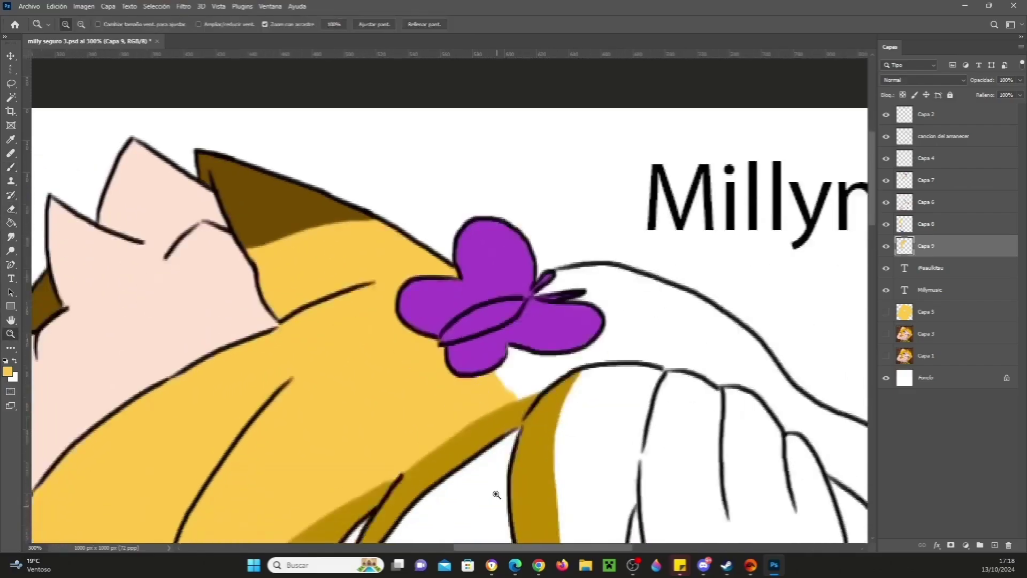
# - Sample the dark brown shadow colour of the hair from the reference image and make Capa 8 the active layer
pyautogui.moveTo(484, 547); pyautogui.dragTo(560, 548)
pyautogui.scroll(-3, 481, 348)
pyautogui.click(887, 356)
pyautogui.click(10, 139)
pyautogui.click(886, 334)
pyautogui.click(438, 244)
pyautogui.click(490, 324)
pyautogui.click(887, 333)
pyautogui.click(887, 356)
pyautogui.click(927, 224)
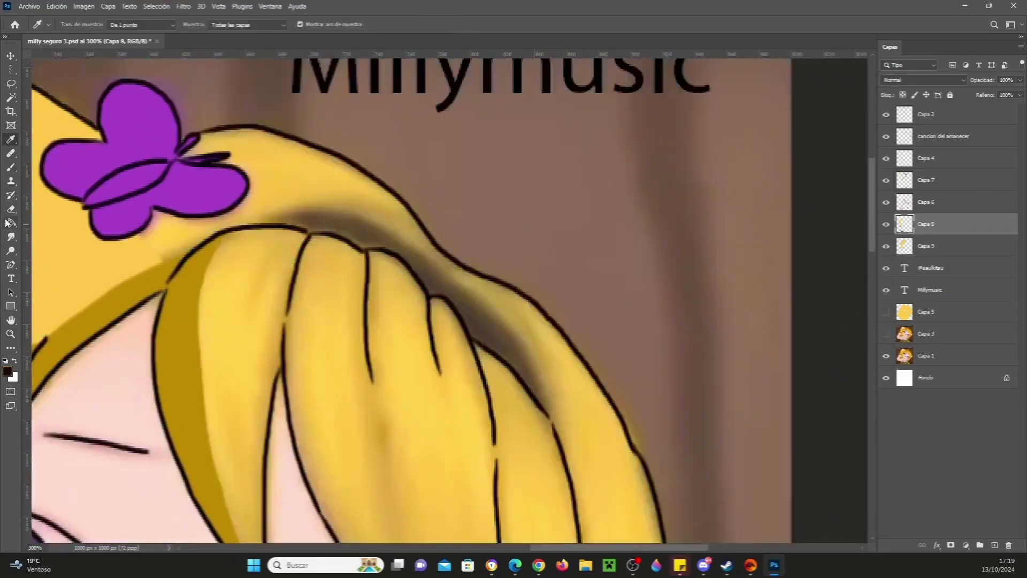
# - Paint a dark brown shadow band on Capa 8 along the top of the fringe and erase the overflow onto the locks
pyautogui.click(11, 167)
pyautogui.moveTo(270, 227)
pyautogui.mouseDown()
pyautogui.moveTo(409, 251)
pyautogui.moveTo(539, 381)
pyautogui.mouseUp()
pyautogui.moveTo(499, 327)
pyautogui.mouseDown()
pyautogui.moveTo(342, 234)
pyautogui.moveTo(439, 297)
pyautogui.mouseUp()
pyautogui.click(887, 356)
pyautogui.click(11, 209)
pyautogui.moveTo(274, 237); pyautogui.dragTo(327, 254)
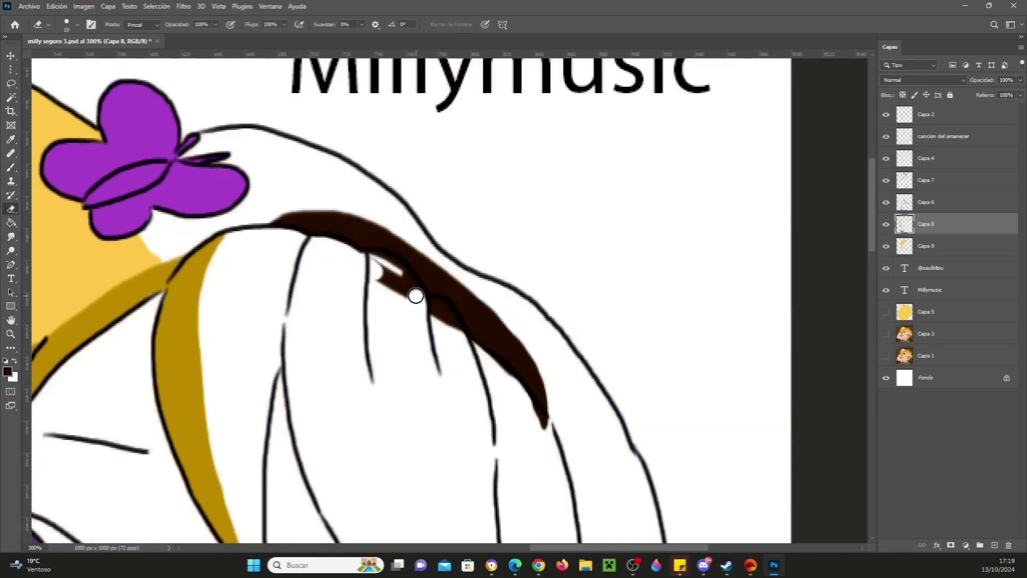
pyautogui.click(887, 225)
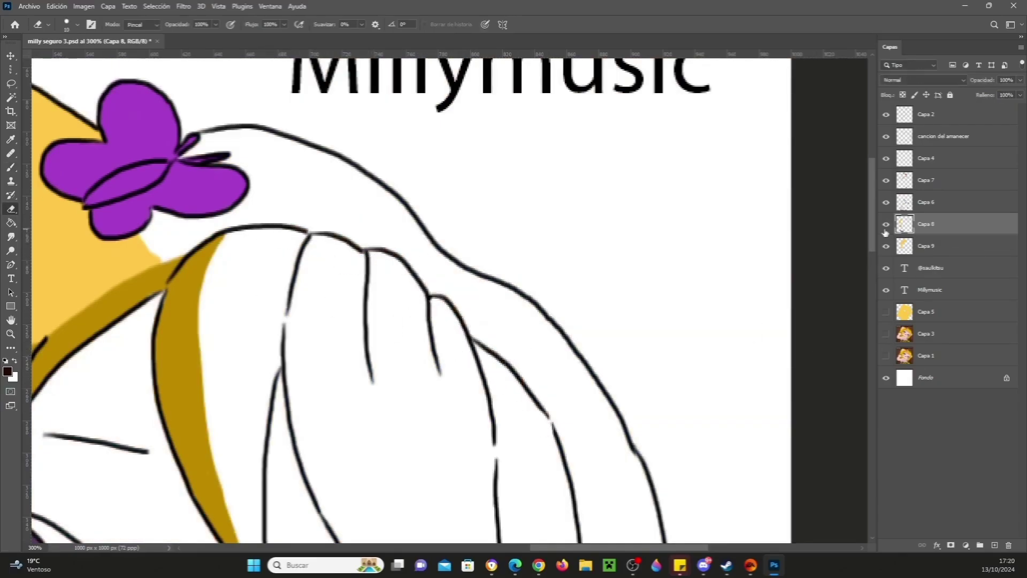
pyautogui.click(887, 225)
# - Fill the crown hair and the upper fringe beside the butterfly clip on Capa 9 with the sampled light yellow
pyautogui.click(927, 246)
pyautogui.click(11, 139)
pyautogui.click(75, 257)
pyautogui.click(11, 168)
pyautogui.moveTo(184, 154)
pyautogui.mouseDown()
pyautogui.moveTo(535, 325)
pyautogui.moveTo(628, 441)
pyautogui.moveTo(217, 321)
pyautogui.moveTo(586, 401)
pyautogui.mouseUp()
pyautogui.moveTo(412, 214)
pyautogui.mouseDown()
pyautogui.moveTo(241, 150)
pyautogui.moveTo(428, 342)
pyautogui.moveTo(321, 268)
pyautogui.moveTo(240, 332)
pyautogui.moveTo(254, 286)
pyautogui.mouseUp()
# - Fill the light part of the pointed fringe lock on the forehead with light yellow
pyautogui.scroll(-3, 255, 285)
pyautogui.moveTo(263, 465); pyautogui.dragTo(263, 314)
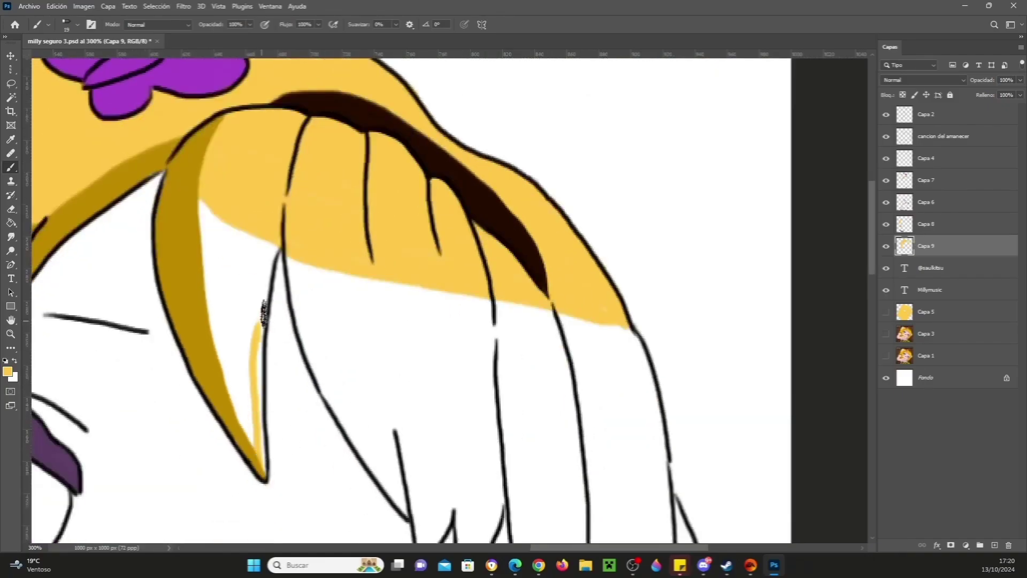
pyautogui.moveTo(274, 257)
pyautogui.mouseDown()
pyautogui.moveTo(243, 242)
pyautogui.moveTo(239, 276)
pyautogui.moveTo(262, 300)
pyautogui.moveTo(221, 353)
pyautogui.mouseUp()
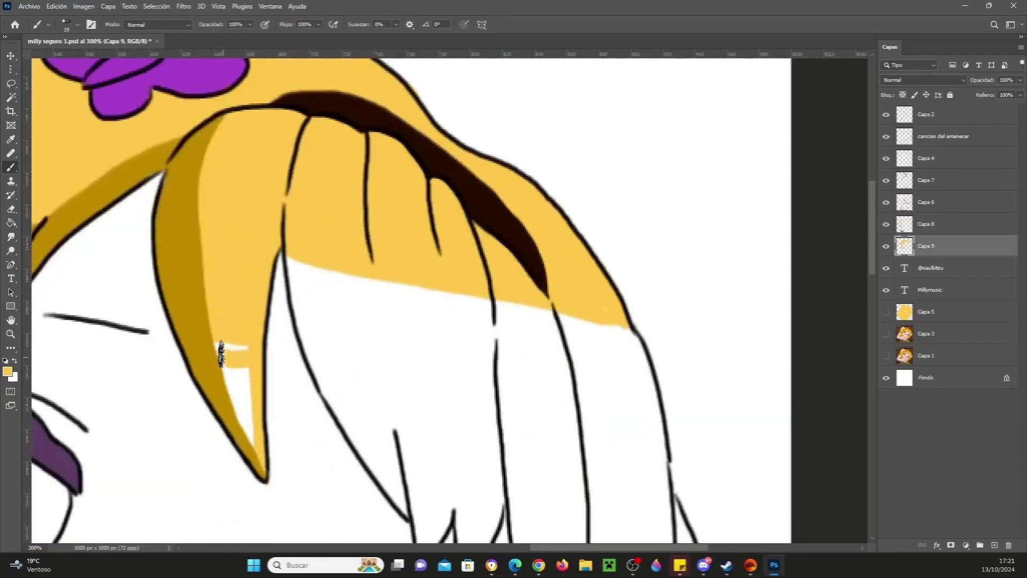
# - Fill the long fringe strands from the crown down to the small brown-tipped ear with light yellow
pyautogui.moveTo(297, 264)
pyautogui.mouseDown()
pyautogui.moveTo(639, 384)
pyautogui.moveTo(623, 331)
pyautogui.mouseUp()
pyautogui.press('e')
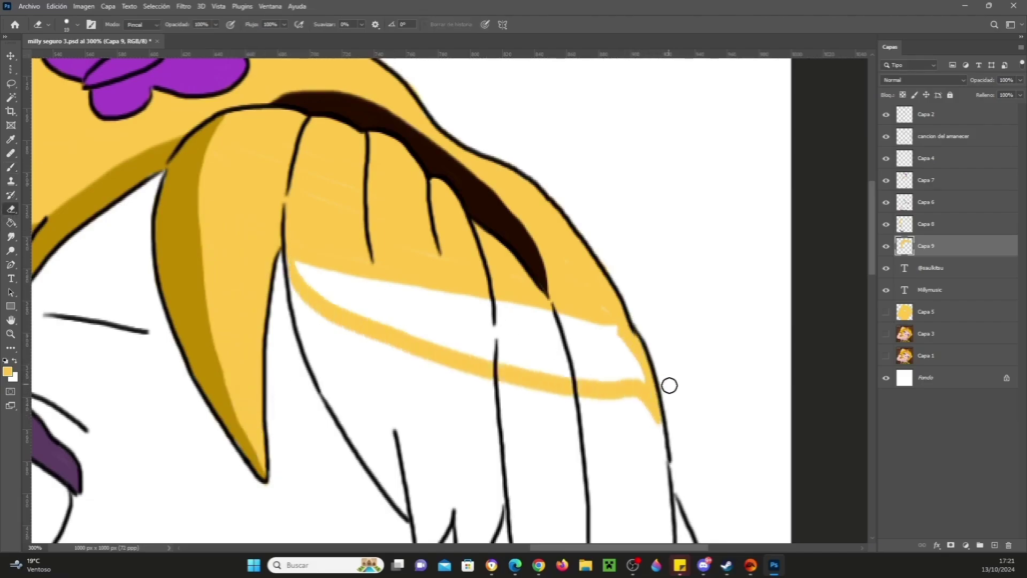
pyautogui.press('b')
pyautogui.moveTo(305, 273)
pyautogui.mouseDown()
pyautogui.moveTo(607, 301)
pyautogui.moveTo(583, 342)
pyautogui.moveTo(631, 370)
pyautogui.moveTo(441, 336)
pyautogui.moveTo(642, 394)
pyautogui.mouseUp()
pyautogui.scroll(-4, 669, 407)
pyautogui.moveTo(690, 456); pyautogui.dragTo(343, 177)
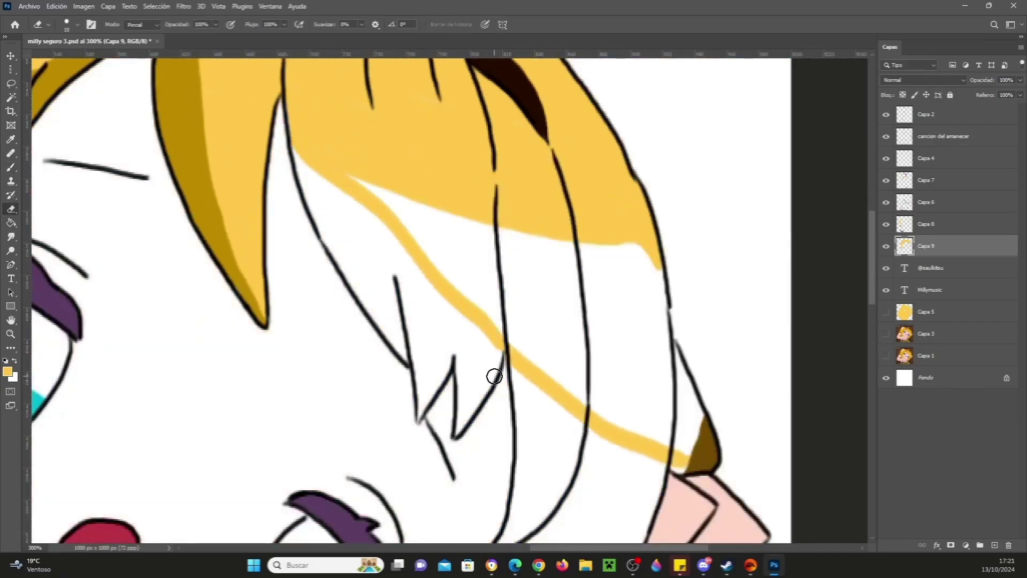
pyautogui.moveTo(660, 330); pyautogui.dragTo(704, 436)
pyautogui.moveTo(662, 399)
pyautogui.mouseDown()
pyautogui.moveTo(562, 348)
pyautogui.moveTo(540, 321)
pyautogui.moveTo(637, 245)
pyautogui.moveTo(493, 356)
pyautogui.mouseUp()
# - Fill the short jagged fringe tips above the winking eye's brow area with light yellow
pyautogui.click(10, 210)
pyautogui.click(11, 168)
pyautogui.moveTo(460, 427)
pyautogui.mouseDown()
pyautogui.moveTo(491, 332)
pyautogui.moveTo(449, 278)
pyautogui.moveTo(424, 275)
pyautogui.mouseUp()
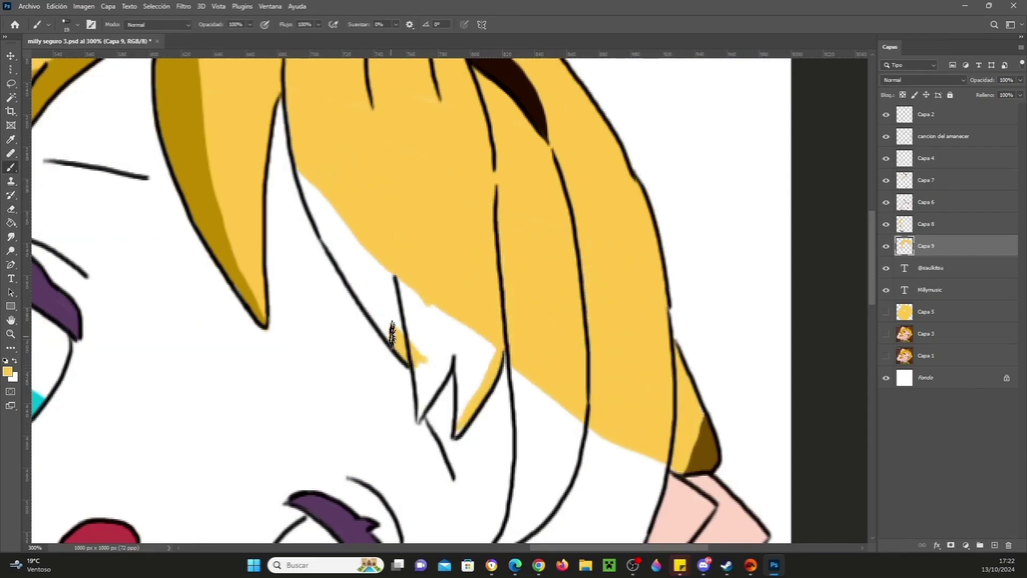
pyautogui.moveTo(392, 335)
pyautogui.mouseDown()
pyautogui.moveTo(326, 227)
pyautogui.moveTo(318, 196)
pyautogui.moveTo(481, 346)
pyautogui.moveTo(374, 261)
pyautogui.moveTo(496, 348)
pyautogui.moveTo(380, 303)
pyautogui.mouseUp()
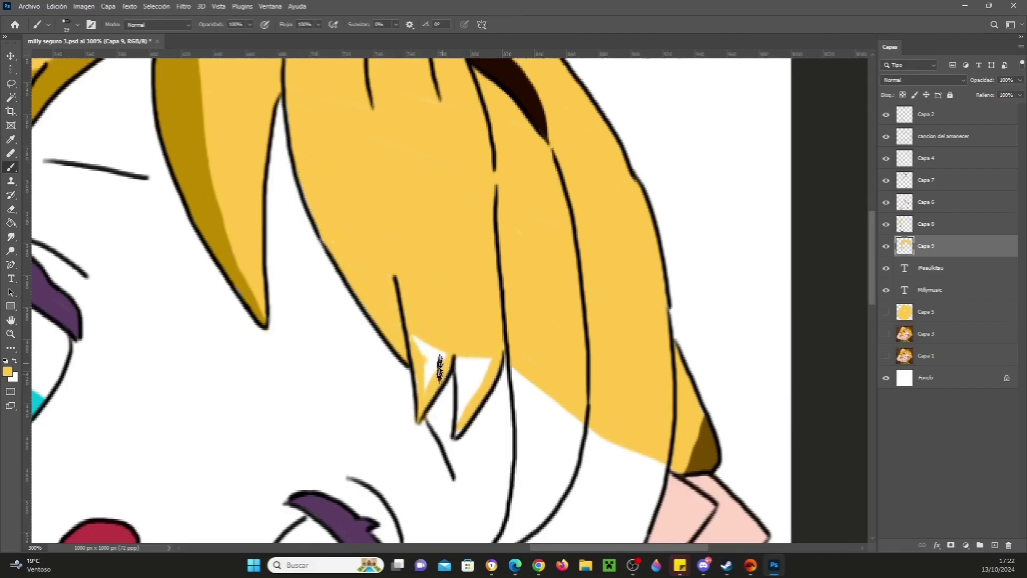
# - Sample the olive-gold hair shadow from the reference and outline the shadows on the locks along the cheek on Capa 8
pyautogui.scroll(-3, 512, 330)
pyautogui.click(887, 356)
pyautogui.scroll(-1, 589, 443)
pyautogui.click(11, 139)
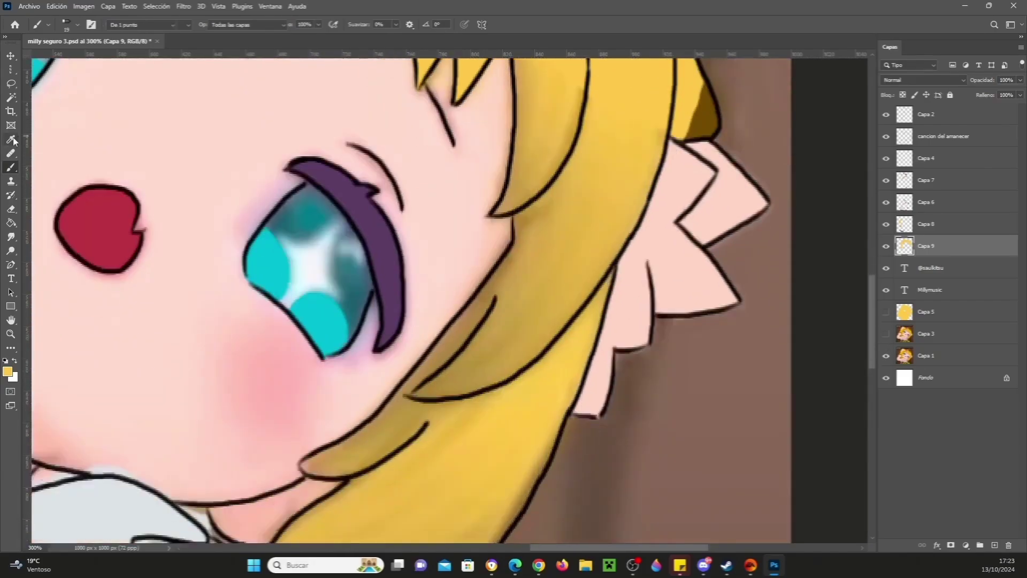
pyautogui.click(419, 412)
pyautogui.click(937, 229)
pyautogui.click(11, 167)
pyautogui.moveTo(589, 105)
pyautogui.mouseDown()
pyautogui.moveTo(434, 416)
pyautogui.moveTo(305, 471)
pyautogui.mouseUp()
pyautogui.click(887, 356)
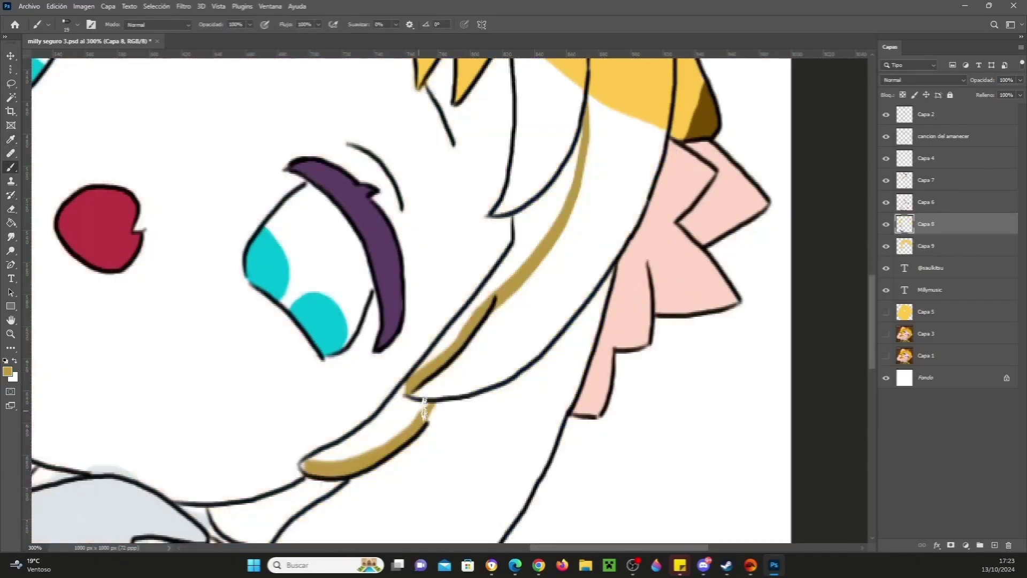
# - Fill the outlined shadow areas of the cheek locks with olive-gold and clean up their edges
pyautogui.moveTo(427, 404)
pyautogui.mouseDown()
pyautogui.moveTo(400, 403)
pyautogui.moveTo(306, 469)
pyautogui.moveTo(390, 412)
pyautogui.mouseUp()
pyautogui.moveTo(428, 373)
pyautogui.mouseDown()
pyautogui.moveTo(569, 186)
pyautogui.moveTo(473, 313)
pyautogui.mouseUp()
pyautogui.hotkey('ctrl', 'z')
pyautogui.moveTo(581, 134)
pyautogui.mouseDown()
pyautogui.moveTo(555, 209)
pyautogui.moveTo(533, 217)
pyautogui.mouseUp()
pyautogui.press('e')
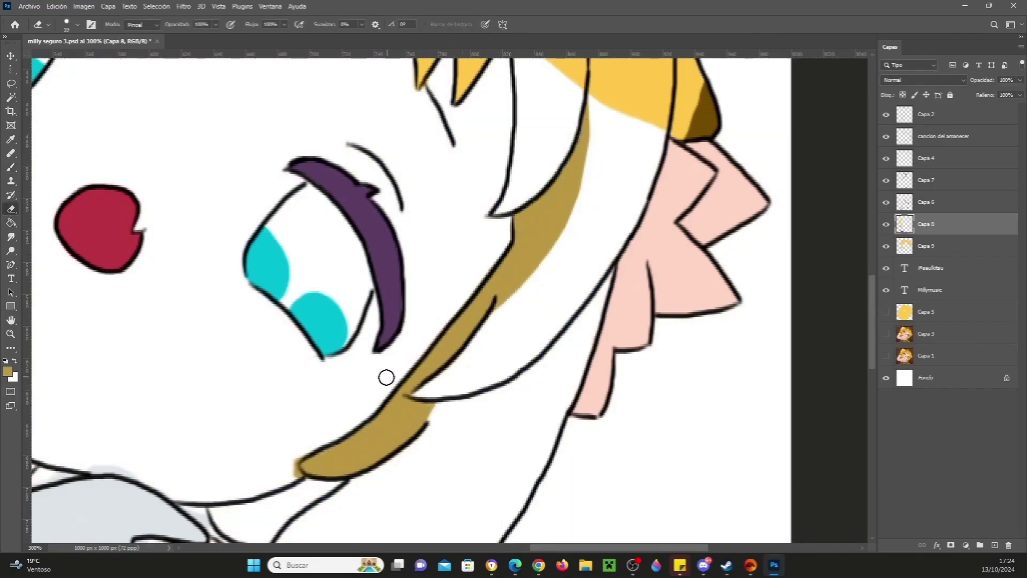
# - Fill the long side locks between the eye and the small ear on Capa 9 with light yellow
pyautogui.click(943, 246)
pyautogui.scroll(2, 462, 160)
pyautogui.press('b')
pyautogui.keyDown('alt'); pyautogui.click(463, 160); pyautogui.keyUp('alt')
pyautogui.moveTo(524, 131)
pyautogui.mouseDown()
pyautogui.moveTo(540, 198)
pyautogui.moveTo(553, 215)
pyautogui.moveTo(543, 147)
pyautogui.moveTo(578, 230)
pyautogui.mouseUp()
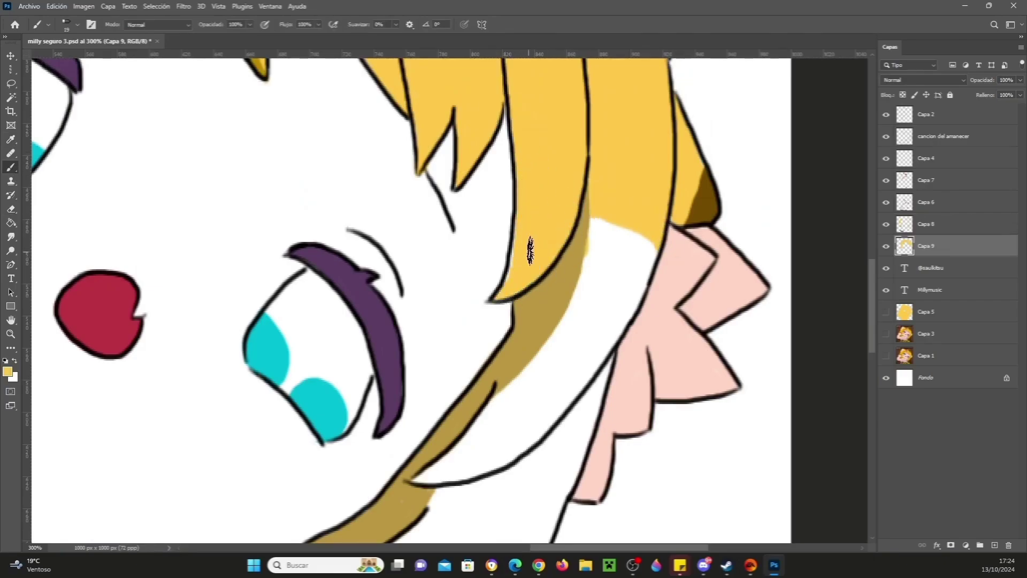
pyautogui.moveTo(584, 265)
pyautogui.mouseDown()
pyautogui.moveTo(629, 315)
pyautogui.moveTo(643, 257)
pyautogui.mouseUp()
# - Fill the large lower hair lock below the small ear with light yellow and erase the overflow at its tip
pyautogui.scroll(-3, 691, 280)
pyautogui.click(885, 357)
pyautogui.click(885, 357)
pyautogui.moveTo(285, 517)
pyautogui.mouseDown()
pyautogui.moveTo(577, 246)
pyautogui.moveTo(492, 425)
pyautogui.mouseUp()
pyautogui.moveTo(543, 213)
pyautogui.mouseDown()
pyautogui.moveTo(495, 258)
pyautogui.moveTo(563, 209)
pyautogui.moveTo(587, 119)
pyautogui.moveTo(583, 88)
pyautogui.mouseUp()
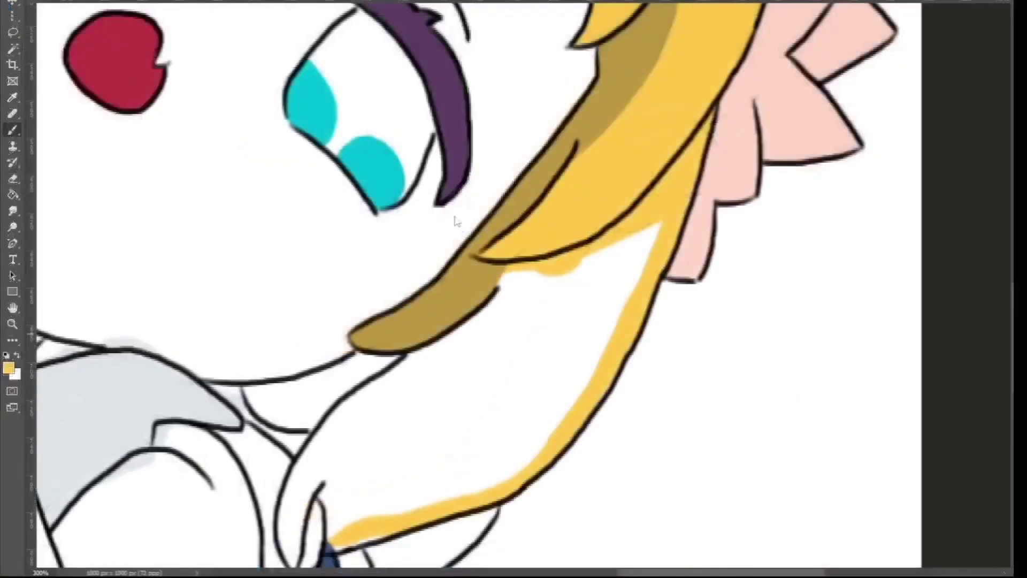
pyautogui.moveTo(502, 284)
pyautogui.mouseDown()
pyautogui.moveTo(626, 248)
pyautogui.moveTo(324, 482)
pyautogui.moveTo(497, 287)
pyautogui.moveTo(336, 438)
pyautogui.mouseUp()
pyautogui.scroll(-2, 312, 459)
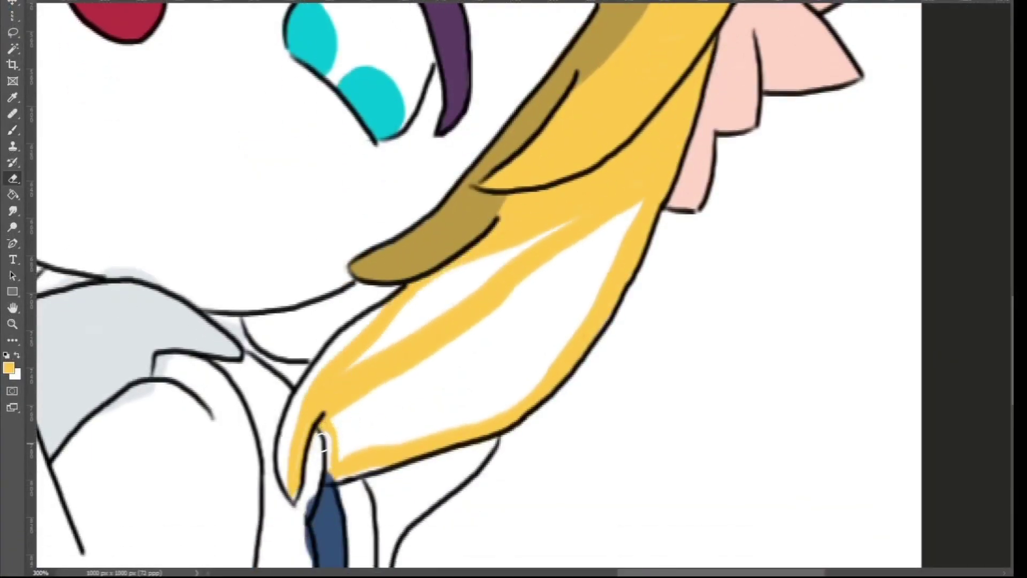
pyautogui.moveTo(296, 495)
pyautogui.mouseDown()
pyautogui.moveTo(323, 368)
pyautogui.moveTo(588, 220)
pyautogui.moveTo(296, 423)
pyautogui.moveTo(328, 430)
pyautogui.moveTo(541, 285)
pyautogui.moveTo(477, 269)
pyautogui.moveTo(329, 421)
pyautogui.moveTo(612, 262)
pyautogui.moveTo(332, 482)
pyautogui.moveTo(529, 349)
pyautogui.moveTo(539, 387)
pyautogui.moveTo(606, 318)
pyautogui.mouseUp()
pyautogui.press('e')
pyautogui.scroll(-3, 333, 416)
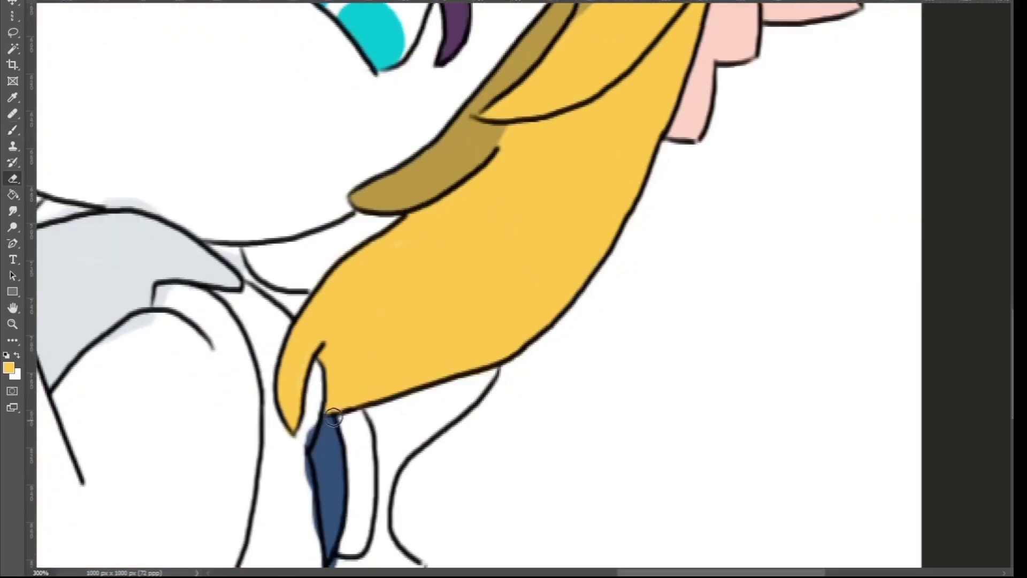
# - Fill the small hair gaps between the collar and the neck with olive-gold and erase the overflow outside the lines
pyautogui.scroll(-2, 308, 513)
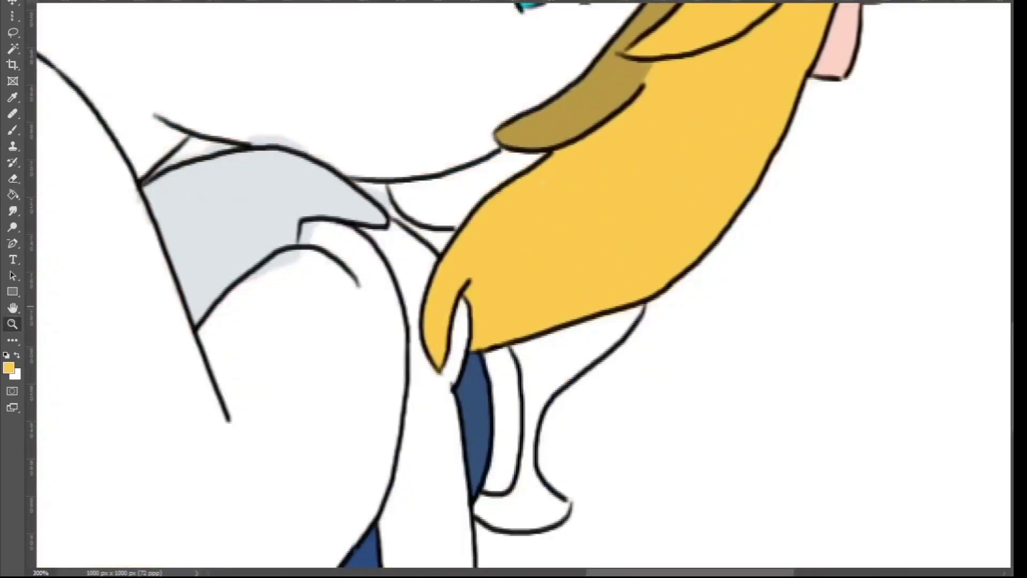
pyautogui.moveTo(451, 255); pyautogui.dragTo(375, 188)
pyautogui.press('e')
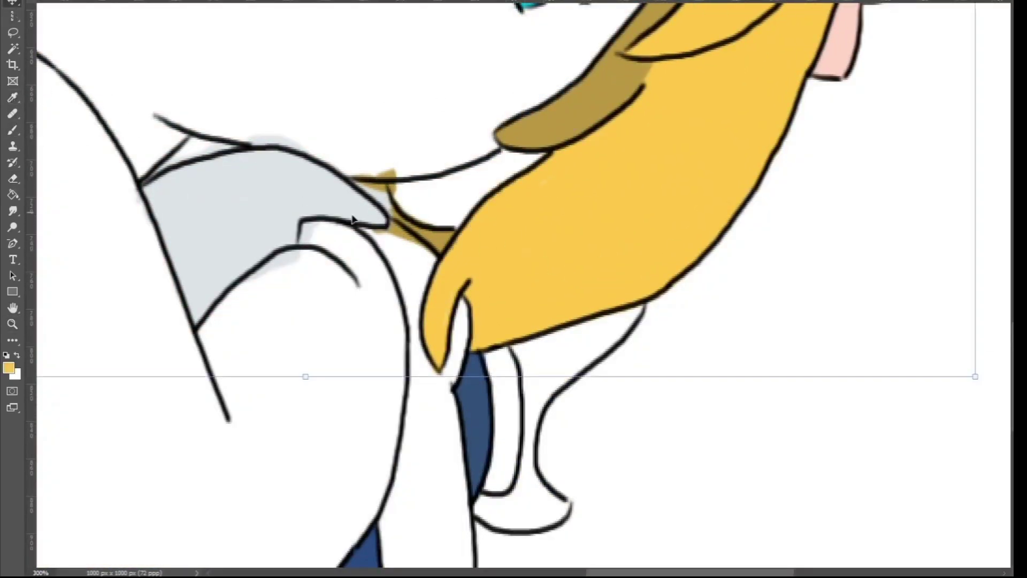
pyautogui.moveTo(423, 244)
pyautogui.mouseDown()
pyautogui.moveTo(374, 218)
pyautogui.moveTo(383, 171)
pyautogui.mouseUp()
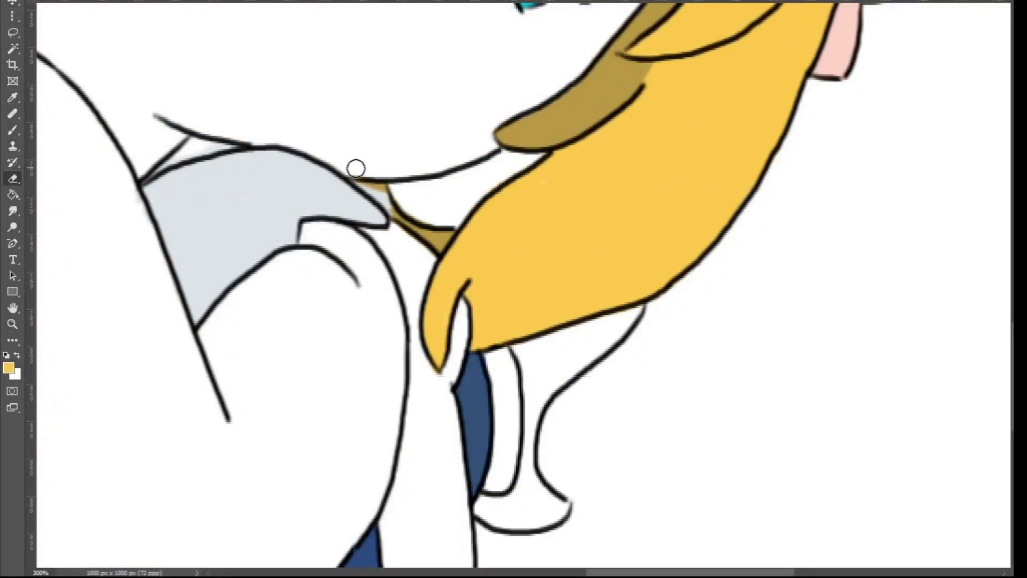
# - Sample a darker gold from the reference and fill the back hair piece hanging below the large lower lock
pyautogui.scroll(-1, 458, 226)
pyautogui.click(6, 102)
pyautogui.click(575, 319)
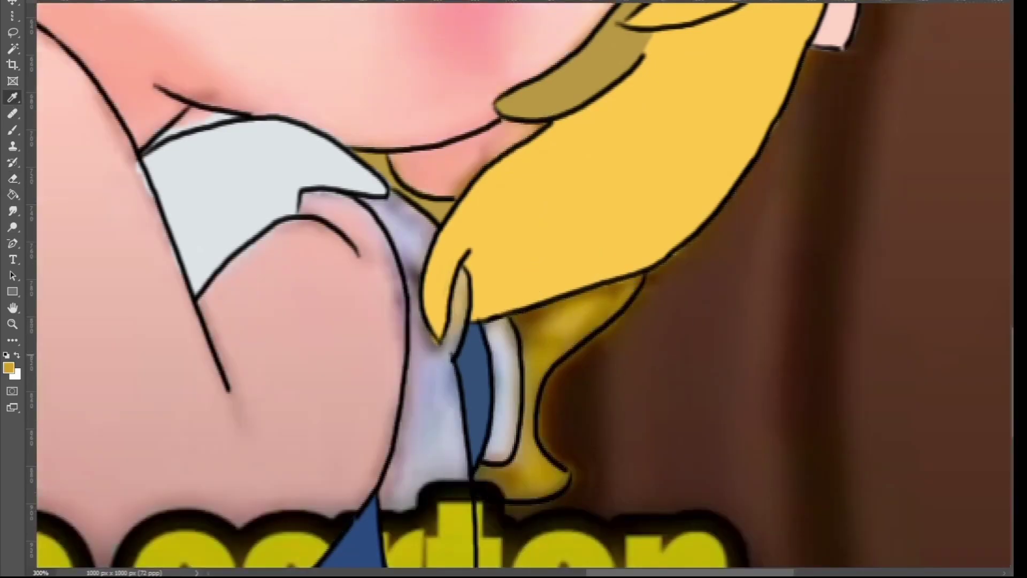
pyautogui.click(12, 128)
pyautogui.moveTo(479, 450)
pyautogui.mouseDown()
pyautogui.moveTo(547, 469)
pyautogui.moveTo(637, 283)
pyautogui.moveTo(518, 327)
pyautogui.moveTo(534, 332)
pyautogui.moveTo(539, 365)
pyautogui.moveTo(537, 455)
pyautogui.moveTo(484, 476)
pyautogui.moveTo(555, 484)
pyautogui.mouseUp()
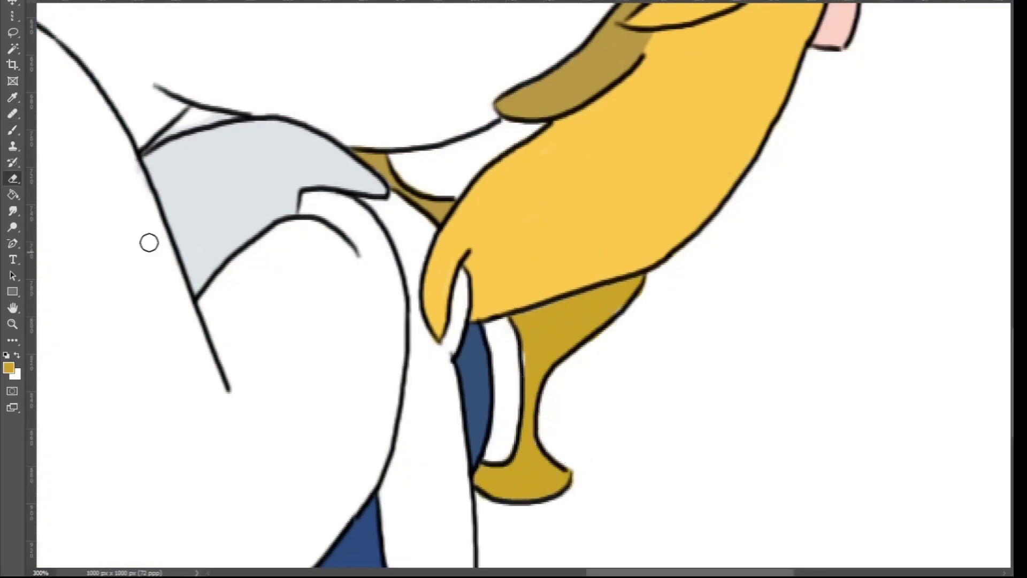
# - Sample a lavender grey from the reference and fill the narrow strip between the blue cloth and the dark gold hair
pyautogui.press('i')
pyautogui.click(457, 419)
pyautogui.moveTo(484, 449); pyautogui.dragTo(497, 329)
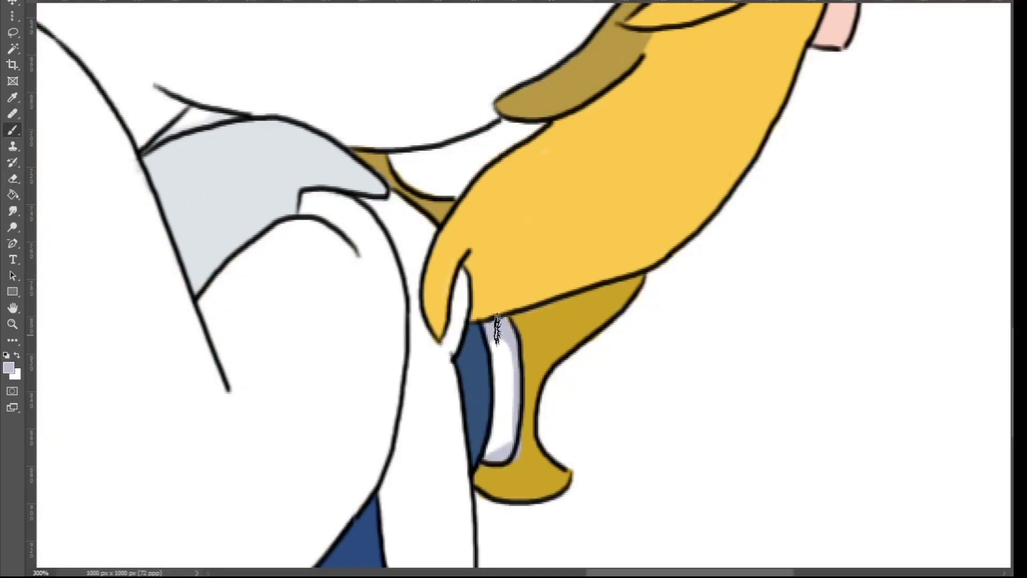
pyautogui.moveTo(529, 446); pyautogui.dragTo(523, 448)
# - Fill the long garment strip beside the arm, from the collar to the canvas edge, with lavender grey and erase the overflow
pyautogui.scroll(-2, 522, 448)
pyautogui.press('b')
pyautogui.moveTo(463, 155); pyautogui.dragTo(438, 262)
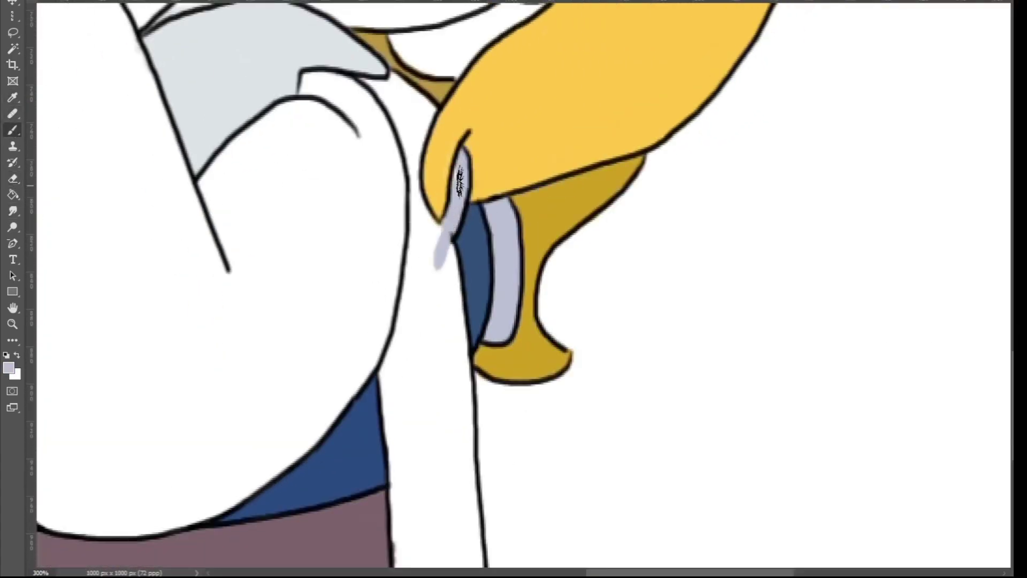
pyautogui.moveTo(394, 92)
pyautogui.mouseDown()
pyautogui.moveTo(411, 94)
pyautogui.moveTo(471, 458)
pyautogui.moveTo(436, 482)
pyautogui.moveTo(406, 228)
pyautogui.mouseUp()
pyautogui.press('e')
pyautogui.scroll(-2, 394, 175)
pyautogui.press('b')
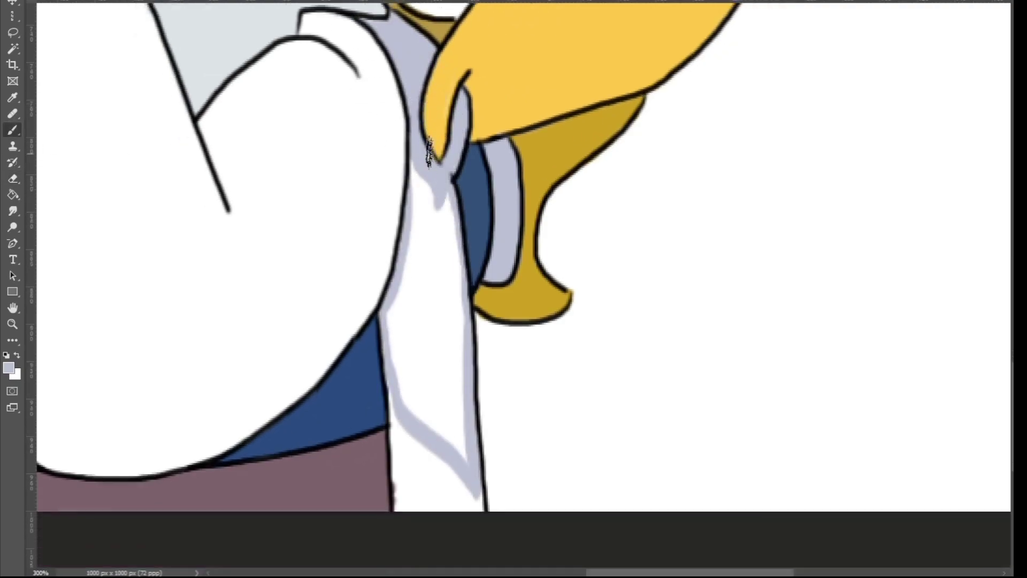
pyautogui.moveTo(431, 140)
pyautogui.mouseDown()
pyautogui.moveTo(422, 434)
pyautogui.moveTo(398, 467)
pyautogui.moveTo(395, 374)
pyautogui.moveTo(429, 193)
pyautogui.moveTo(464, 447)
pyautogui.mouseUp()
pyautogui.moveTo(440, 247); pyautogui.dragTo(449, 345)
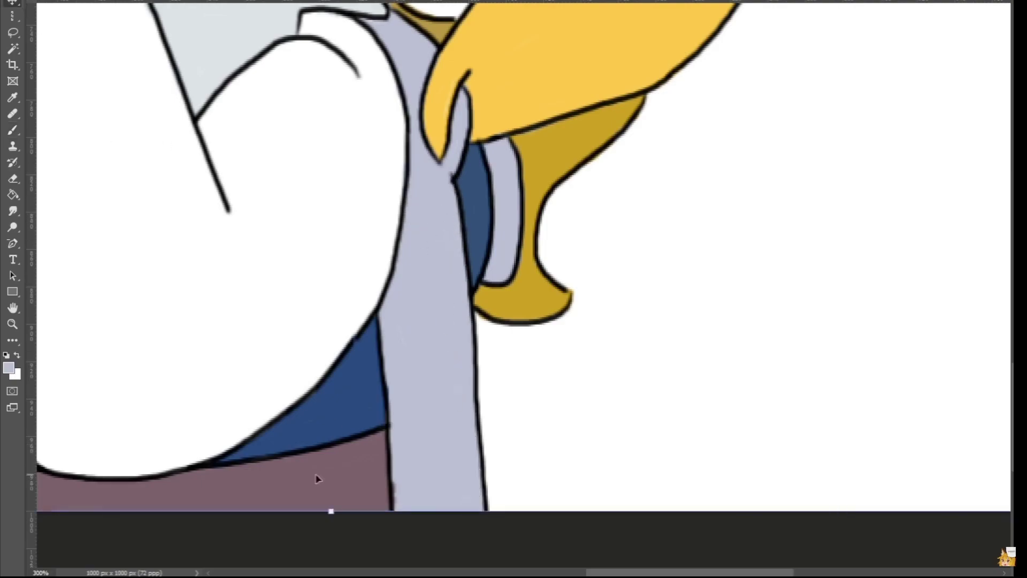
pyautogui.click(12, 178)
pyautogui.moveTo(401, 484); pyautogui.dragTo(402, 501)
# - Outline the light area of the shirt around the pink bow with a light grey matched to the reference
pyautogui.click(13, 324)
pyautogui.keyDown('alt'); pyautogui.click(287, 433); pyautogui.keyUp('alt')
pyautogui.keyDown('alt'); pyautogui.click(286, 432); pyautogui.keyUp('alt')
pyautogui.keyDown('alt'); pyautogui.click(287, 432); pyautogui.keyUp('alt')
pyautogui.moveTo(268, 442); pyautogui.dragTo(534, 503)
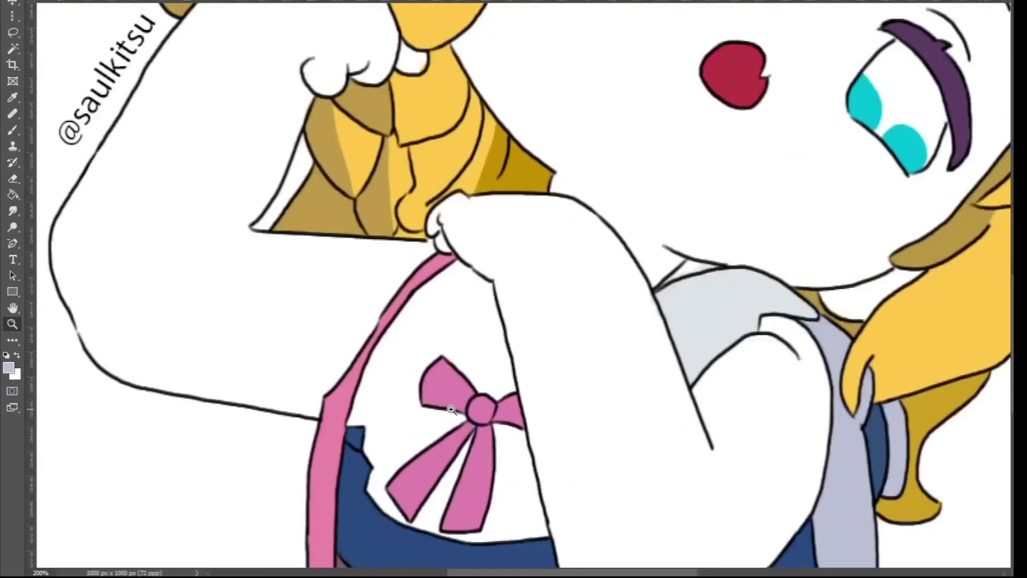
pyautogui.click(451, 410)
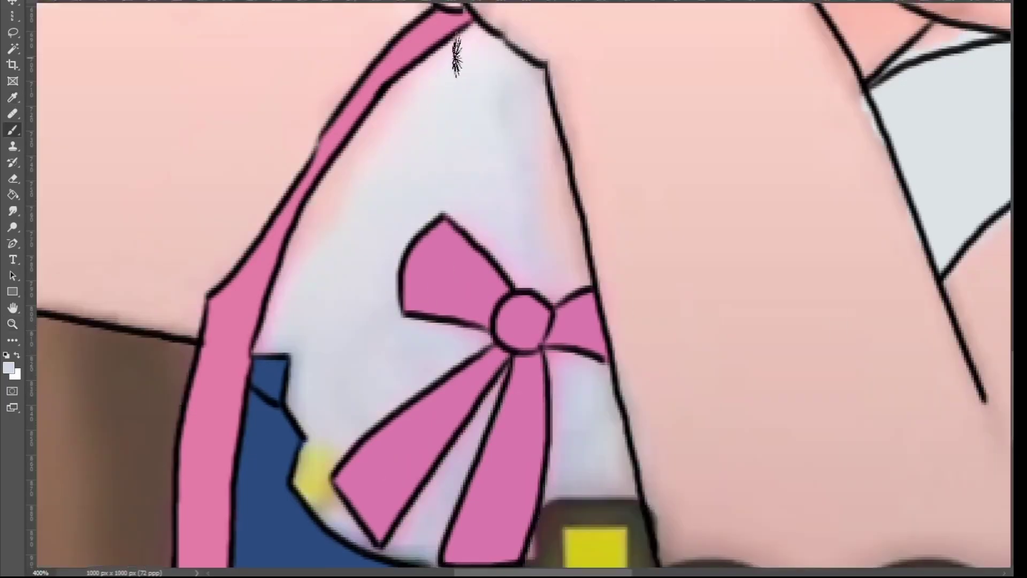
pyautogui.moveTo(489, 40); pyautogui.dragTo(366, 187)
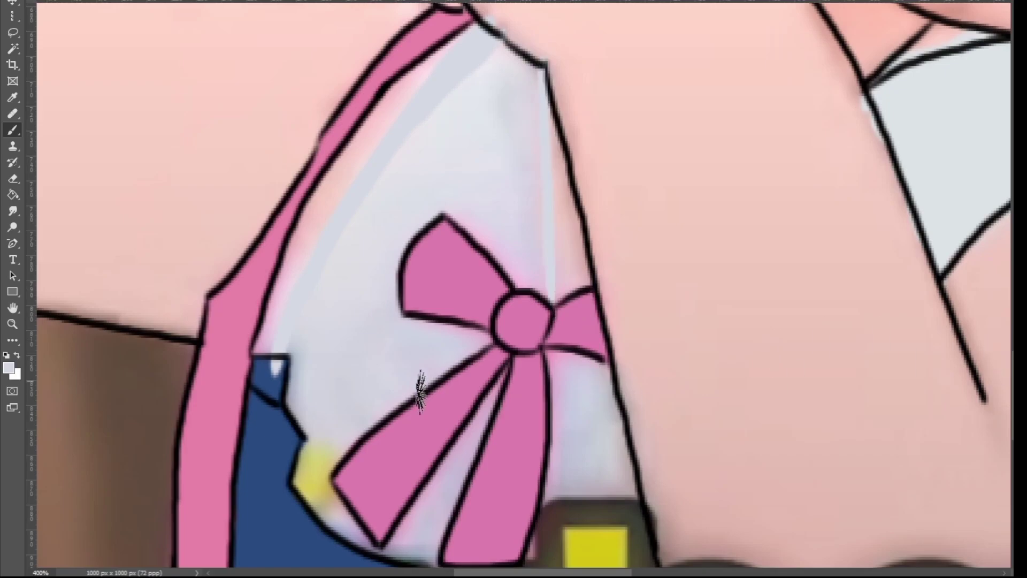
# - Erase the stray light grey mark on the blue cloth beside the pink strap
pyautogui.scroll(-1, 670, 459)
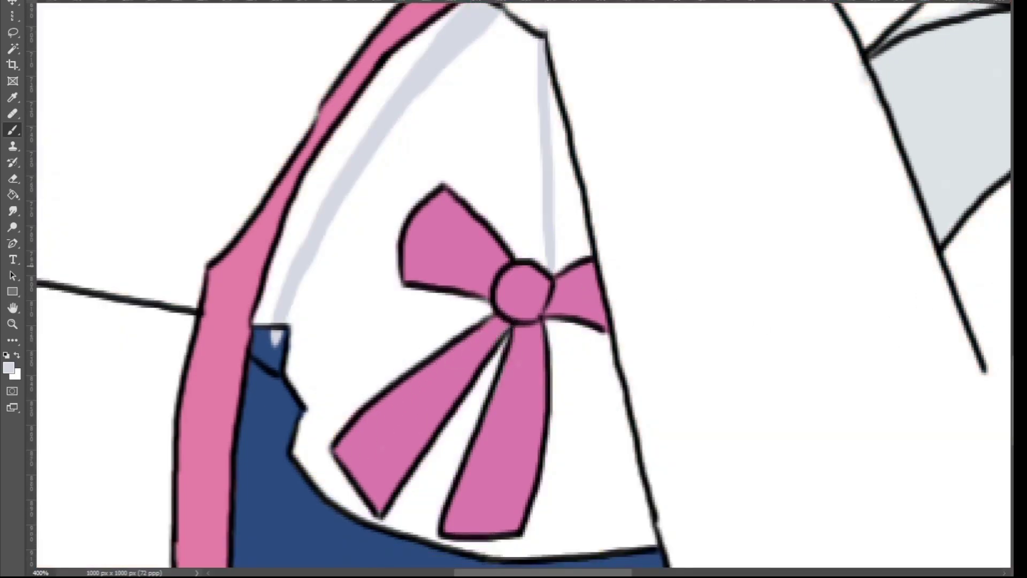
pyautogui.scroll(1, 518, 284)
pyautogui.click(1022, 203)
pyautogui.click(1022, 202)
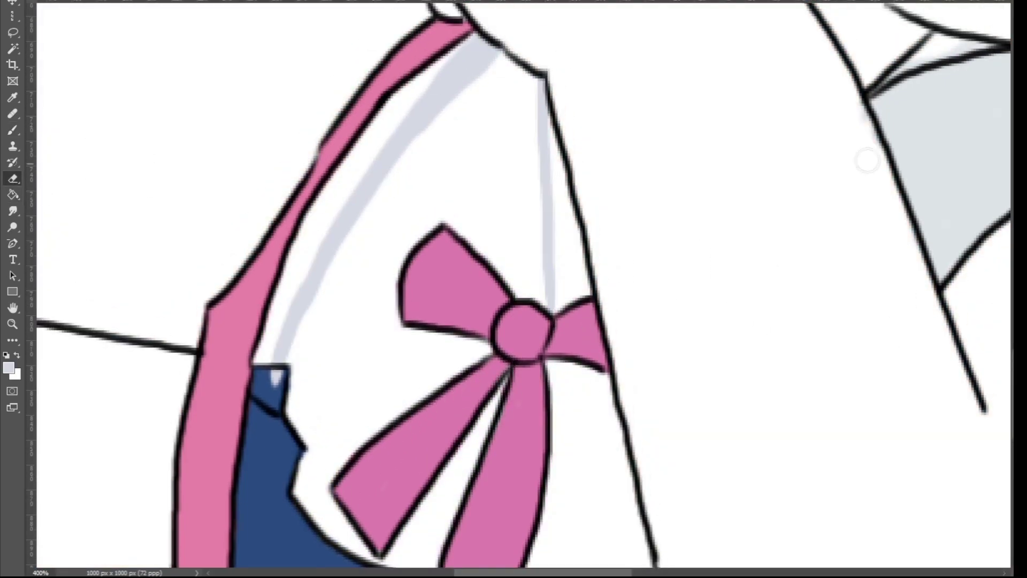
pyautogui.scroll(-2, 651, 375)
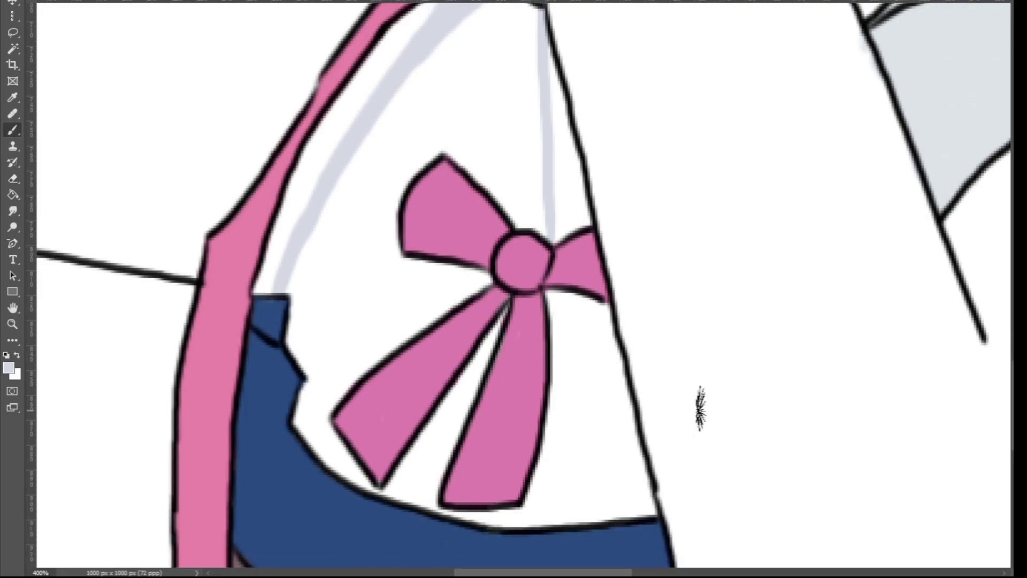
# - Fill the shirt around the pink bow with light grey and erase the overflow onto the arm
pyautogui.moveTo(547, 301)
pyautogui.mouseDown()
pyautogui.moveTo(648, 498)
pyautogui.moveTo(652, 453)
pyautogui.moveTo(562, 301)
pyautogui.mouseUp()
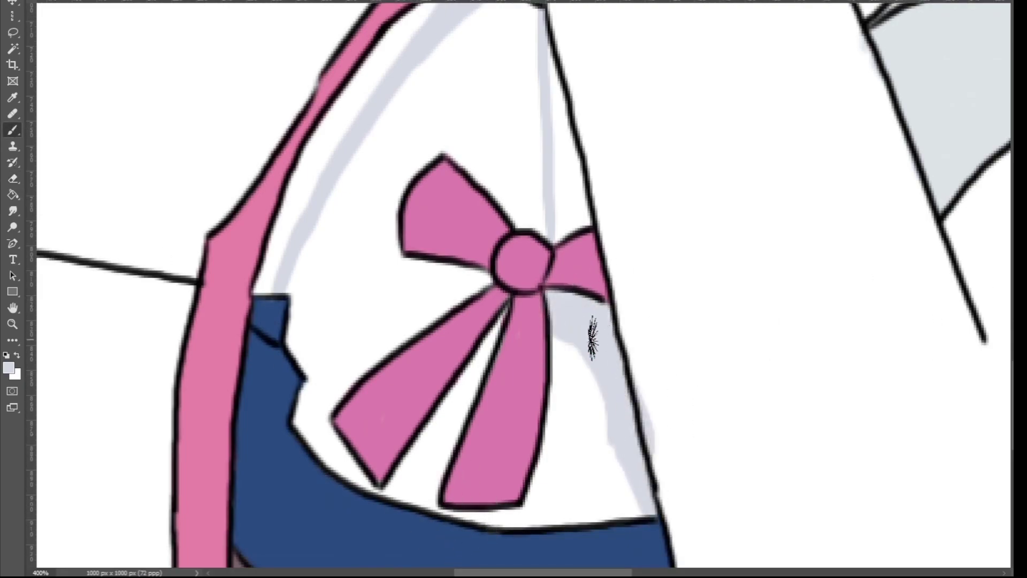
pyautogui.moveTo(592, 337)
pyautogui.mouseDown()
pyautogui.moveTo(652, 506)
pyautogui.moveTo(456, 507)
pyautogui.moveTo(368, 466)
pyautogui.moveTo(309, 412)
pyautogui.moveTo(263, 391)
pyautogui.moveTo(309, 412)
pyautogui.moveTo(296, 287)
pyautogui.moveTo(367, 134)
pyautogui.mouseUp()
pyautogui.scroll(1, 438, 103)
pyautogui.moveTo(438, 104)
pyautogui.mouseDown()
pyautogui.moveTo(522, 46)
pyautogui.moveTo(501, 88)
pyautogui.moveTo(541, 114)
pyautogui.moveTo(504, 127)
pyautogui.moveTo(544, 275)
pyautogui.moveTo(501, 181)
pyautogui.mouseUp()
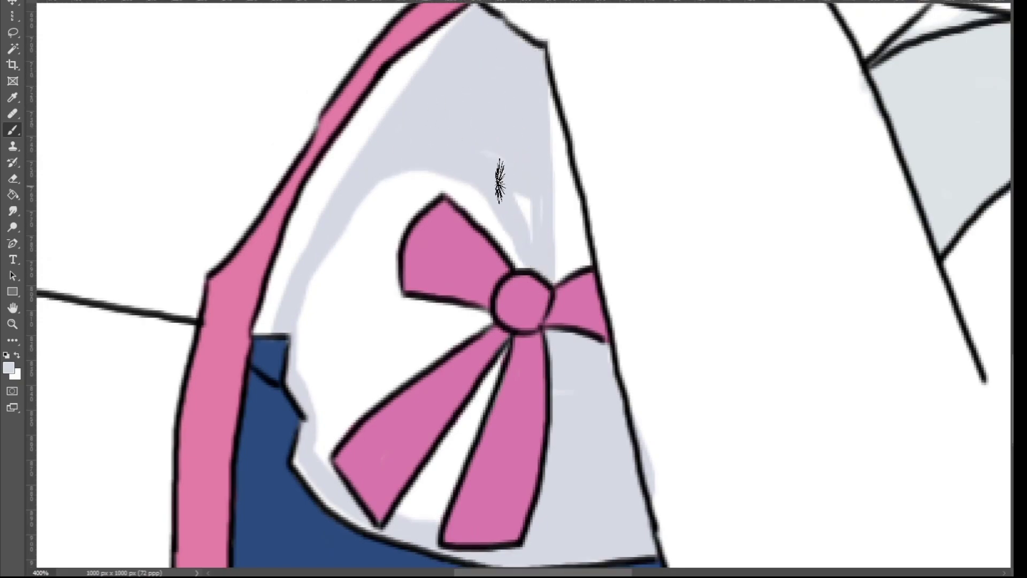
pyautogui.moveTo(617, 364)
pyautogui.mouseDown()
pyautogui.moveTo(482, 412)
pyautogui.moveTo(413, 452)
pyautogui.moveTo(319, 435)
pyautogui.moveTo(297, 313)
pyautogui.moveTo(461, 193)
pyautogui.moveTo(342, 408)
pyautogui.moveTo(332, 268)
pyautogui.moveTo(339, 285)
pyautogui.moveTo(467, 335)
pyautogui.moveTo(517, 276)
pyautogui.mouseUp()
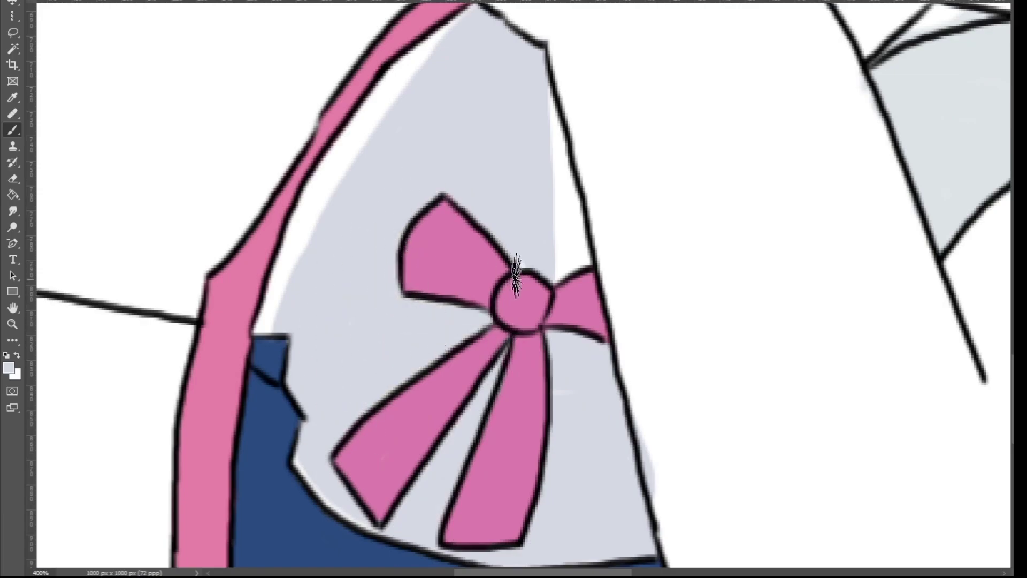
pyautogui.keyDown('alt'); pyautogui.click(566, 356); pyautogui.keyUp('alt')
pyautogui.click(610, 427)
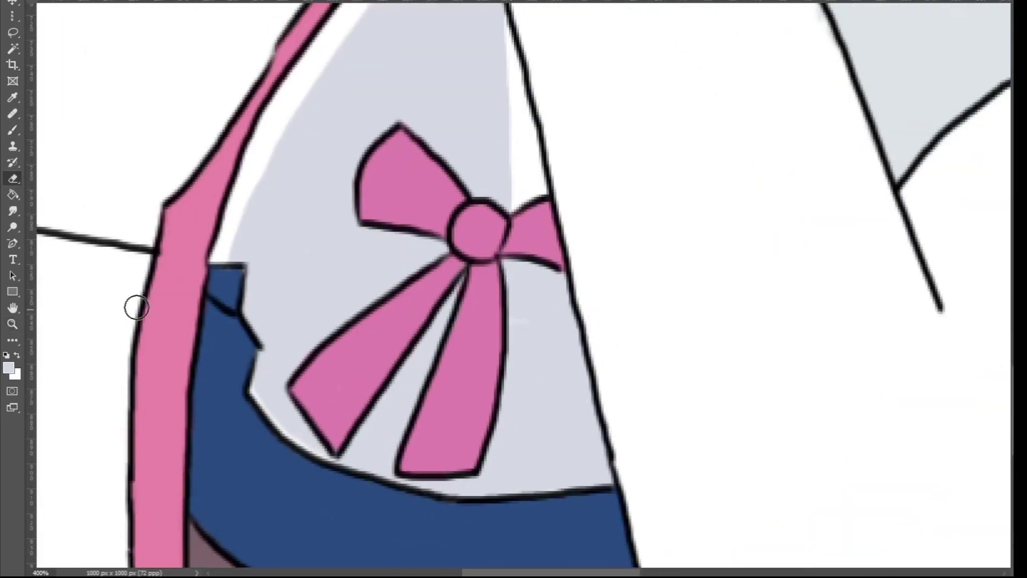
# - Fill the forearm crossing the chest, from the elbow up to mid-forearm, with skin pink sampled from the reference
pyautogui.press('z')
pyautogui.keyDown('alt'); pyautogui.click(488, 358); pyautogui.keyUp('alt')
pyautogui.keyDown('alt'); pyautogui.click(487, 359); pyautogui.keyUp('alt')
pyautogui.keyDown('alt'); pyautogui.click(487, 358); pyautogui.keyUp('alt')
pyautogui.scroll(3, 764, 352)
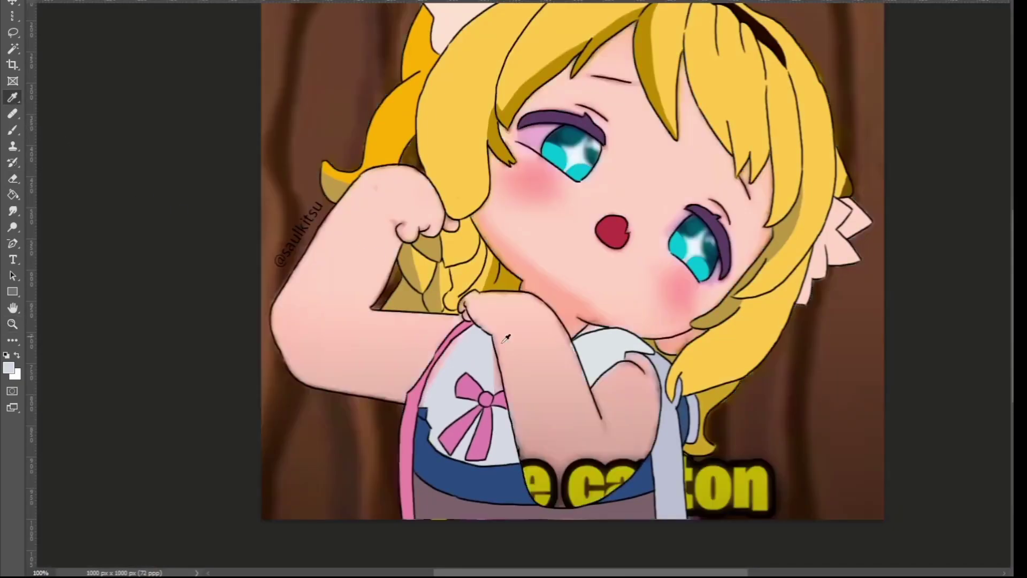
pyautogui.click(547, 353)
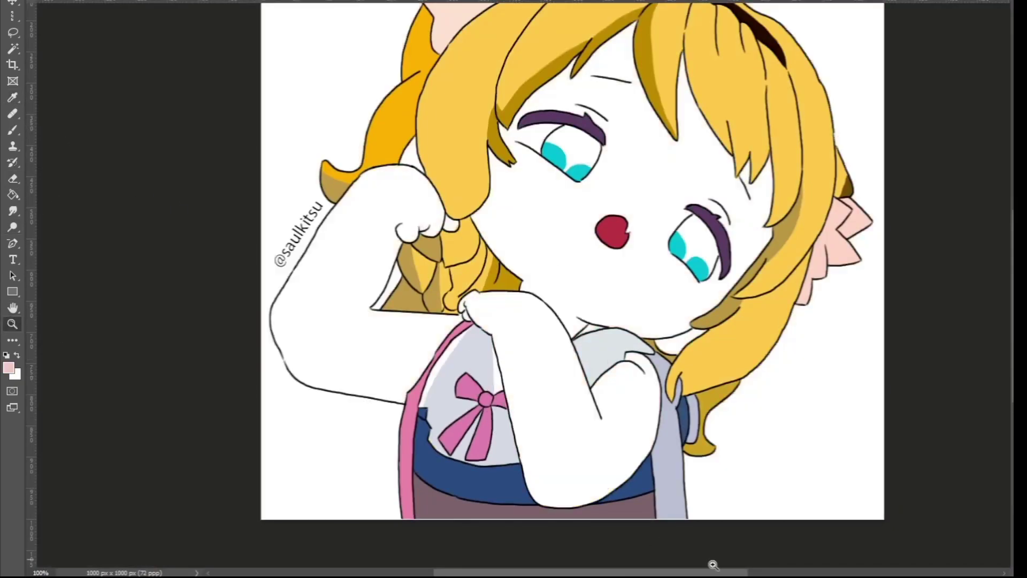
pyautogui.click(570, 499)
pyautogui.click(570, 499)
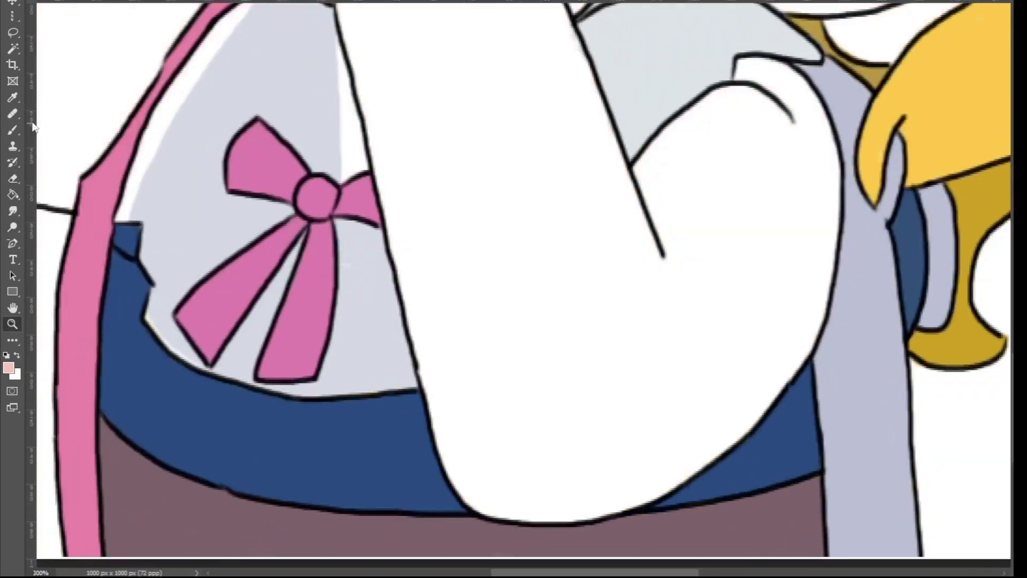
pyautogui.click(12, 130)
pyautogui.moveTo(397, 280)
pyautogui.mouseDown()
pyautogui.moveTo(678, 257)
pyautogui.moveTo(442, 289)
pyautogui.moveTo(808, 286)
pyautogui.mouseUp()
pyautogui.click(48, 1)
pyautogui.moveTo(82, 4); pyautogui.dragTo(98, 8)
pyautogui.moveTo(415, 316)
pyautogui.mouseDown()
pyautogui.moveTo(607, 268)
pyautogui.moveTo(682, 360)
pyautogui.moveTo(520, 505)
pyautogui.mouseUp()
pyautogui.scroll(3, 522, 500)
pyautogui.moveTo(643, 332)
pyautogui.mouseDown()
pyautogui.moveTo(837, 344)
pyautogui.moveTo(752, 321)
pyautogui.moveTo(728, 356)
pyautogui.moveTo(285, 262)
pyautogui.moveTo(376, 234)
pyautogui.mouseUp()
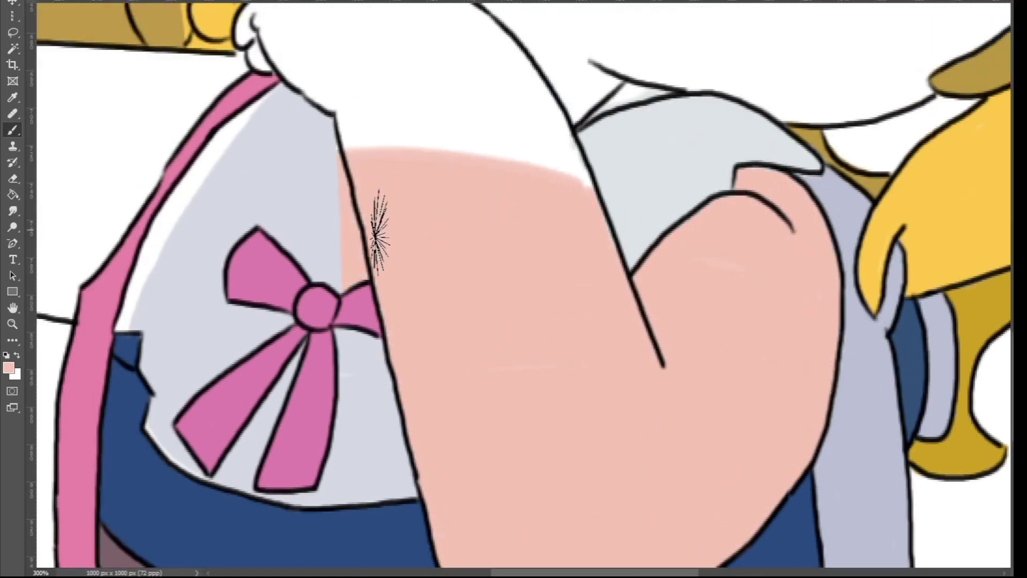
# - Fill the rest of the crossed forearm, its hand and the pale strip between pink strap and shirt with skin pink
pyautogui.scroll(3, 376, 234)
pyautogui.moveTo(163, 441)
pyautogui.mouseDown()
pyautogui.moveTo(163, 338)
pyautogui.moveTo(405, 276)
pyautogui.mouseUp()
pyautogui.scroll(6, 409, 273)
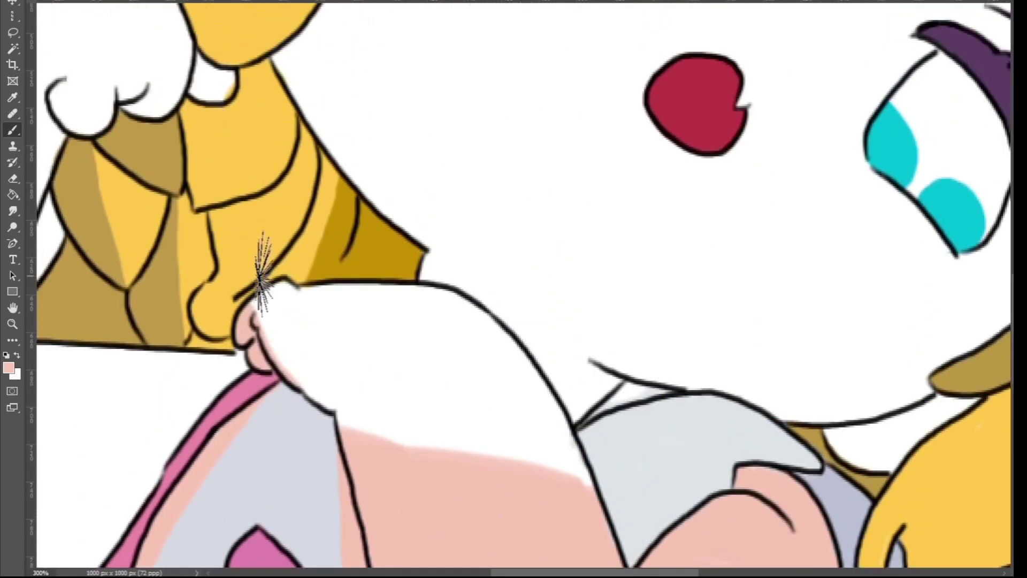
pyautogui.moveTo(259, 257)
pyautogui.mouseDown()
pyautogui.moveTo(539, 409)
pyautogui.moveTo(300, 343)
pyautogui.mouseUp()
pyautogui.moveTo(198, 91); pyautogui.dragTo(229, 90)
pyautogui.moveTo(283, 300)
pyautogui.mouseDown()
pyautogui.moveTo(521, 454)
pyautogui.moveTo(393, 338)
pyautogui.moveTo(499, 326)
pyautogui.mouseUp()
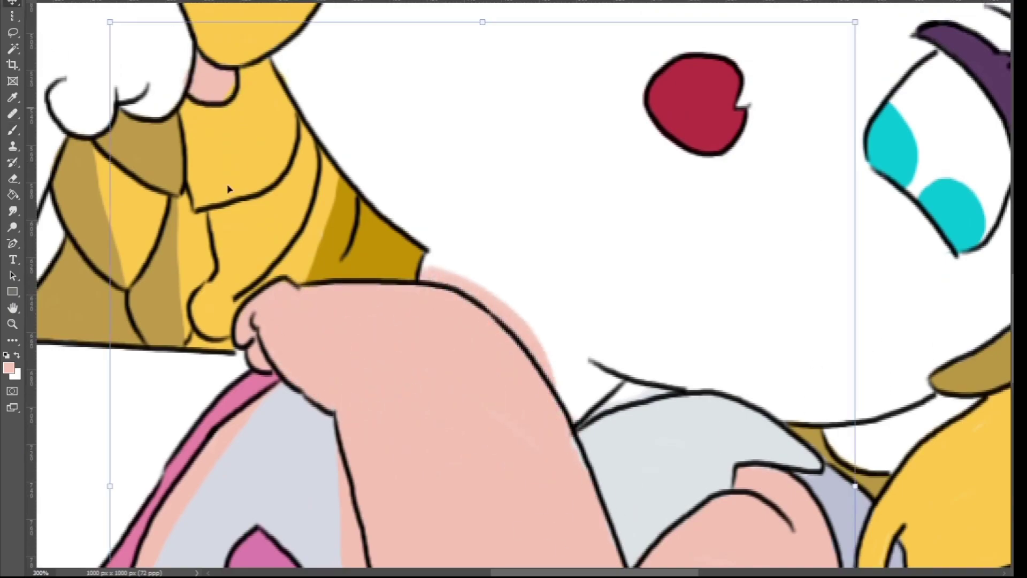
# - Paint the shadow under the jaw and on the neck with salmon pink sampled from the reference
pyautogui.press('e')
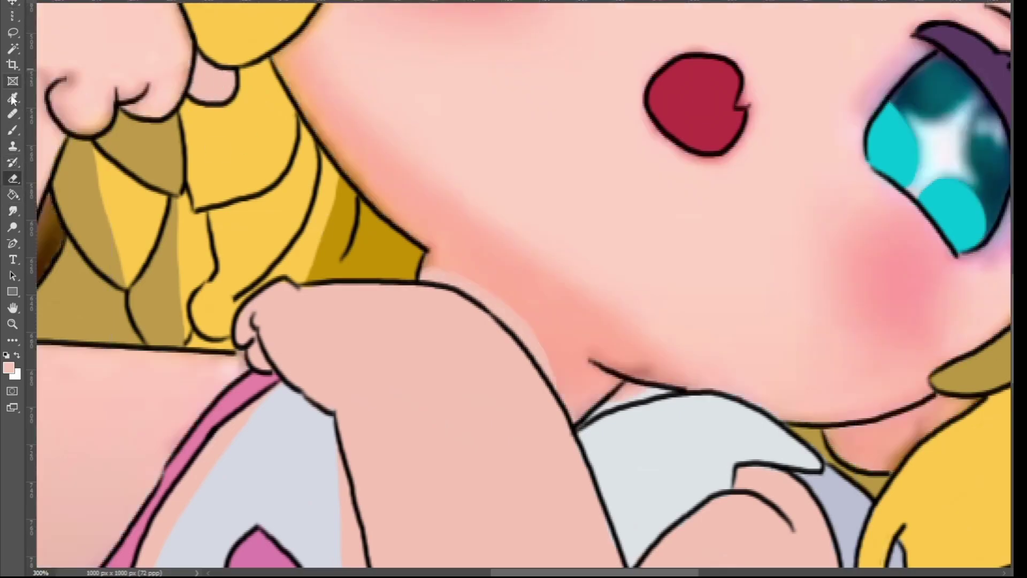
pyautogui.click(45, 1)
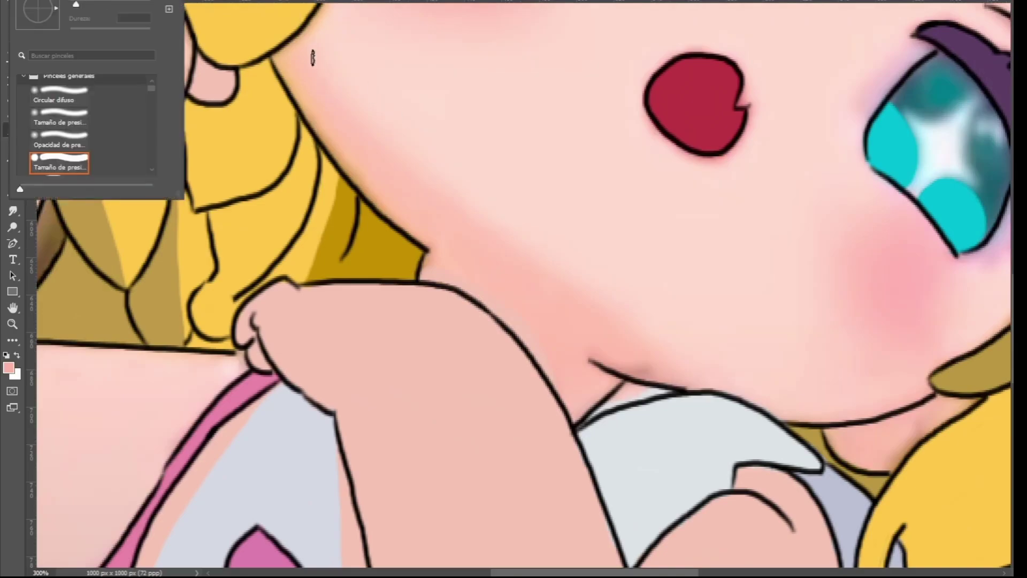
pyautogui.moveTo(293, 46)
pyautogui.mouseDown()
pyautogui.moveTo(351, 114)
pyautogui.moveTo(701, 384)
pyautogui.mouseUp()
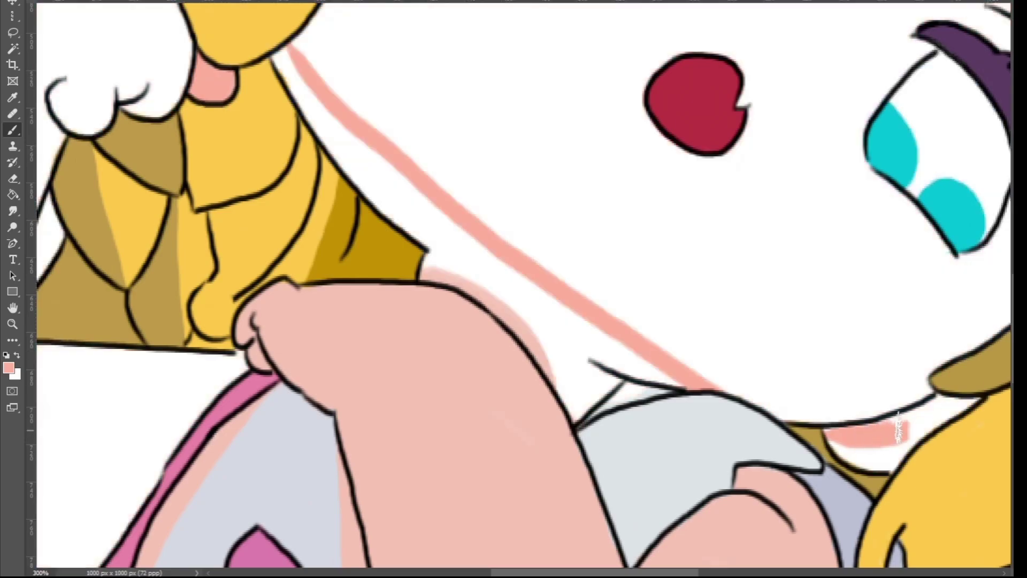
pyautogui.moveTo(904, 428)
pyautogui.mouseDown()
pyautogui.moveTo(929, 414)
pyautogui.moveTo(877, 436)
pyautogui.mouseUp()
pyautogui.moveTo(631, 348); pyautogui.dragTo(519, 289)
pyautogui.moveTo(615, 361)
pyautogui.mouseDown()
pyautogui.moveTo(363, 160)
pyautogui.moveTo(427, 209)
pyautogui.mouseUp()
pyautogui.moveTo(594, 369)
pyautogui.mouseDown()
pyautogui.moveTo(423, 235)
pyautogui.moveTo(493, 277)
pyautogui.mouseUp()
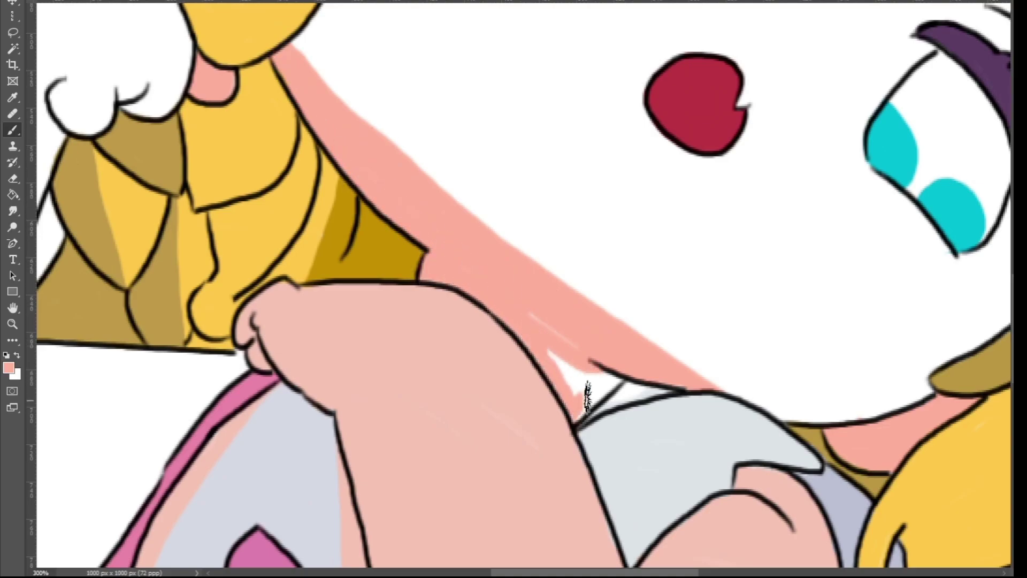
# - Fill the small collar gap below the chin with lavender grey matched to the reference
pyautogui.hotkey('ctrl', ',')
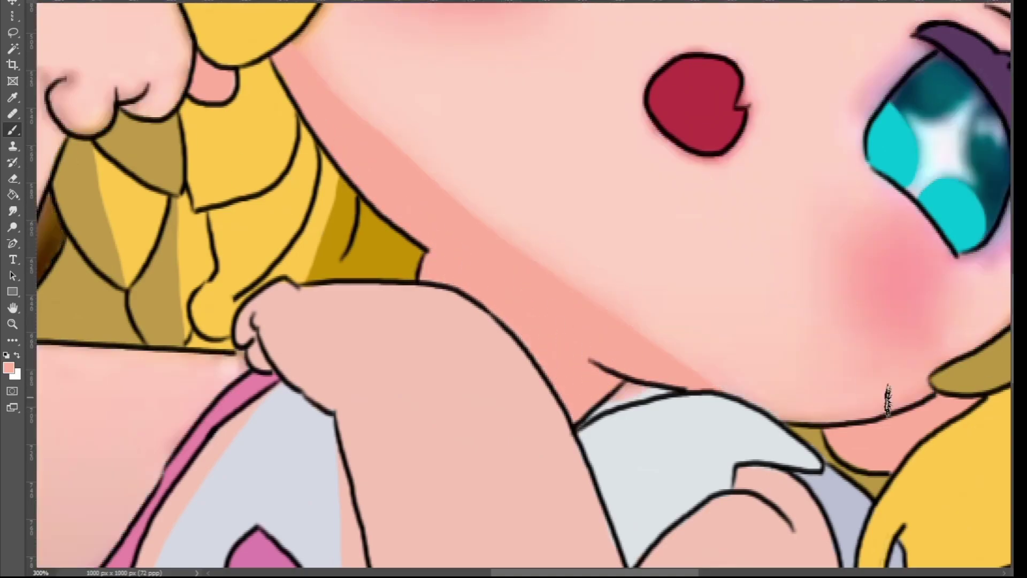
pyautogui.hotkey('ctrl', ',')
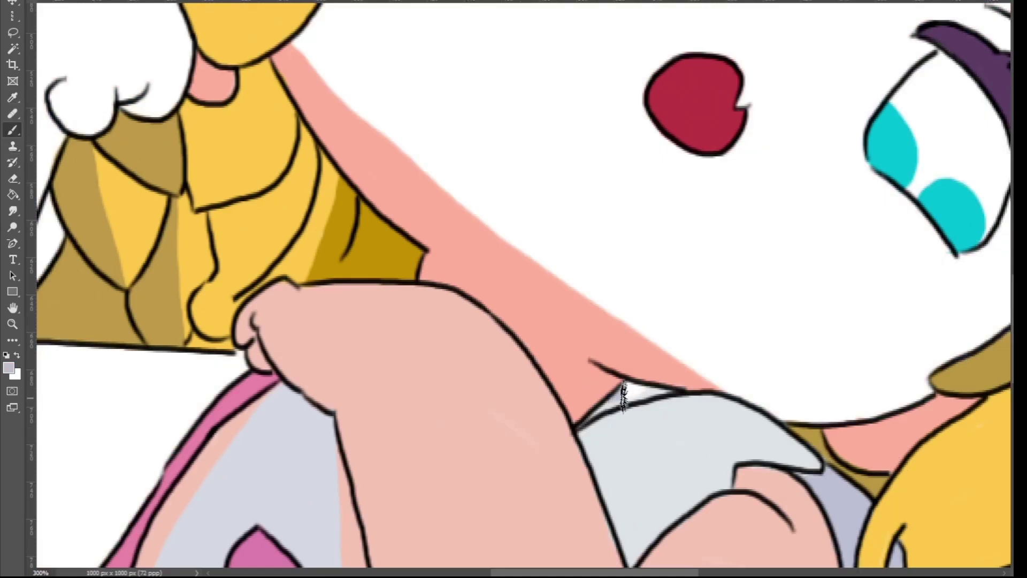
pyautogui.click(12, 4)
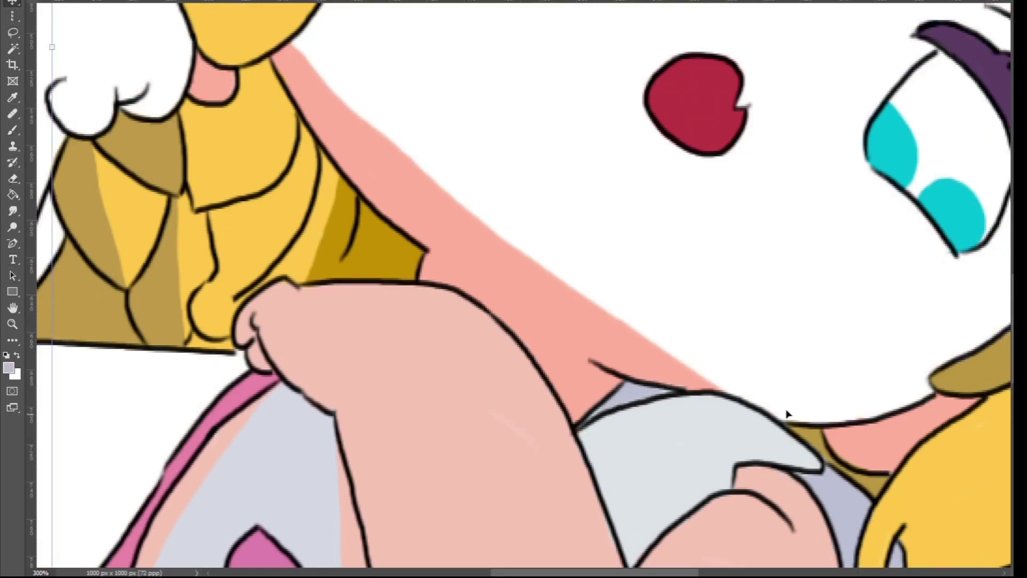
pyautogui.hotkey('ctrl', ',')
pyautogui.hotkey('ctrl', ',')
# - Paint the upper part of the raised fist with skin pink sampled from the reference arm
pyautogui.moveTo(750, 425); pyautogui.dragTo(559, 432)
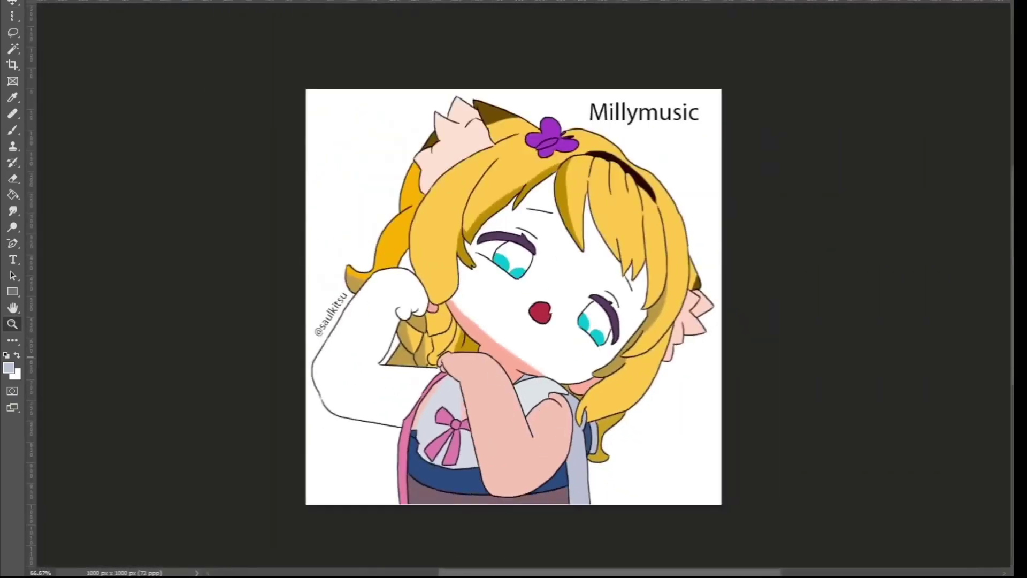
pyautogui.hotkey('ctrl', ',')
pyautogui.hotkey('ctrl', ',')
pyautogui.click(13, 97)
pyautogui.click(486, 392)
pyautogui.click(12, 325)
pyautogui.moveTo(306, 354); pyautogui.dragTo(446, 353)
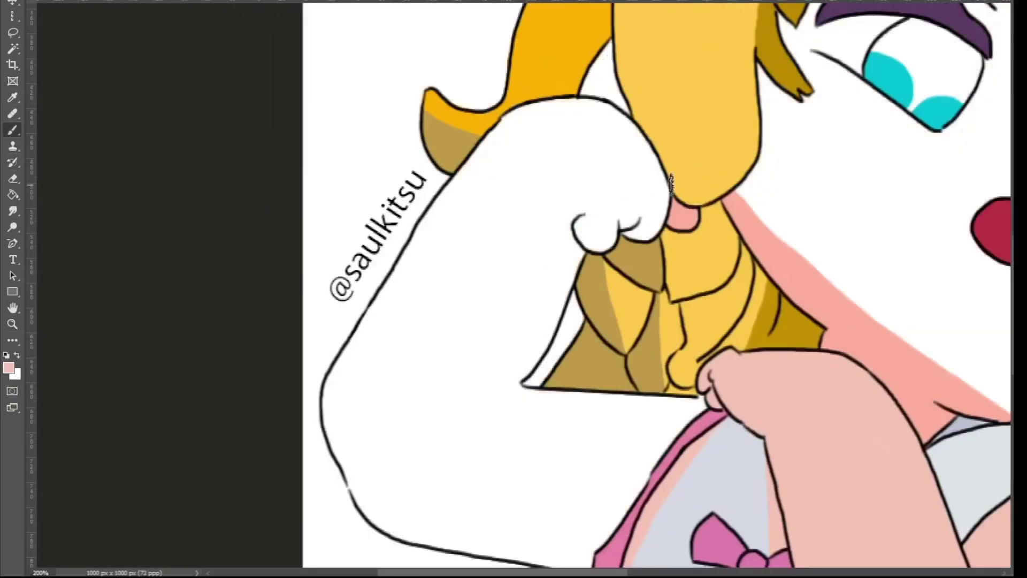
pyautogui.moveTo(671, 184); pyautogui.dragTo(507, 119)
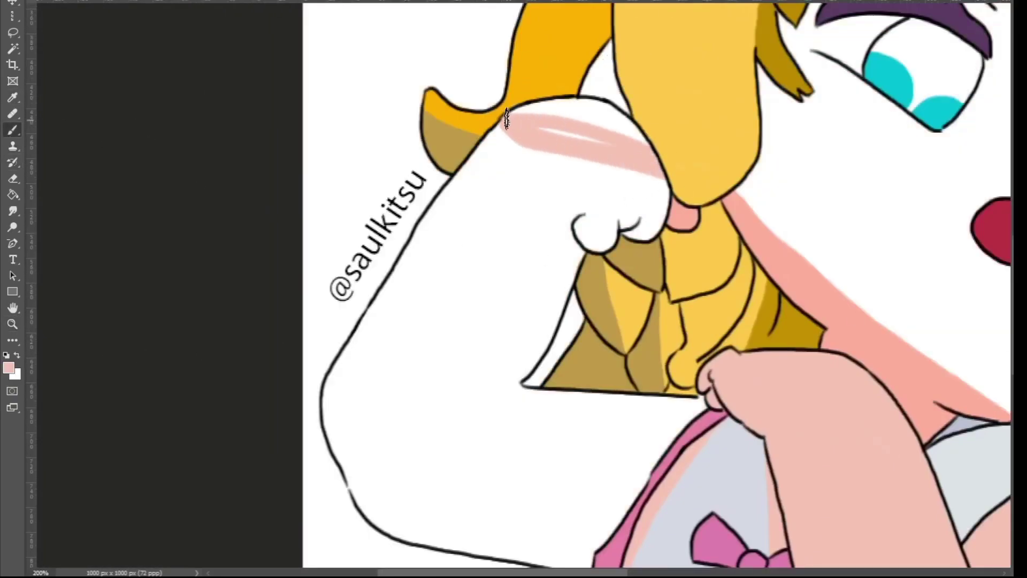
pyautogui.moveTo(563, 98); pyautogui.dragTo(633, 129)
# - Fill the rest of the raised fist and its wrist with skin pink
pyautogui.scroll(4, 528, 163)
pyautogui.scroll(-7, 527, 162)
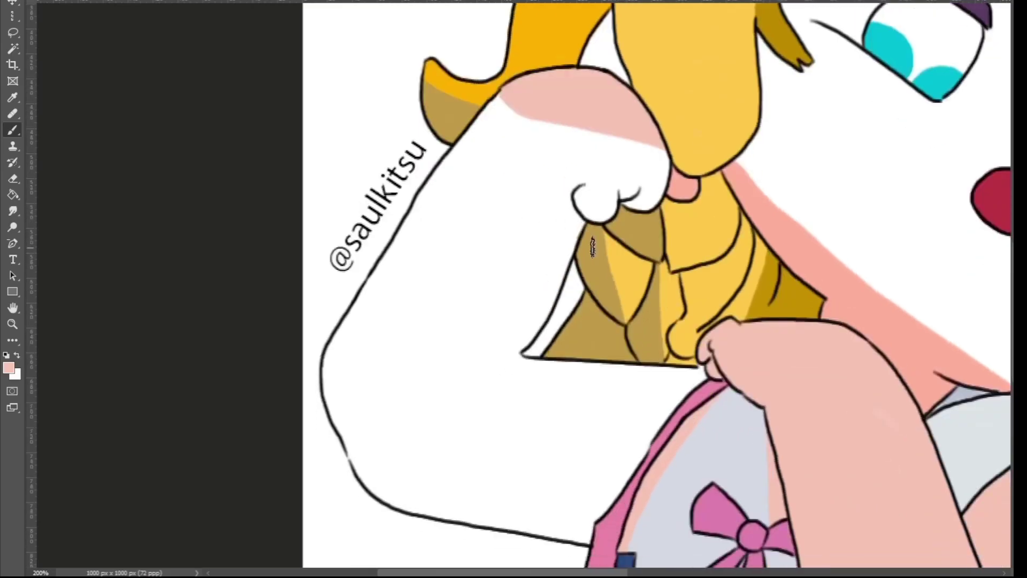
pyautogui.moveTo(591, 245)
pyautogui.mouseDown()
pyautogui.moveTo(478, 156)
pyautogui.moveTo(622, 225)
pyautogui.mouseUp()
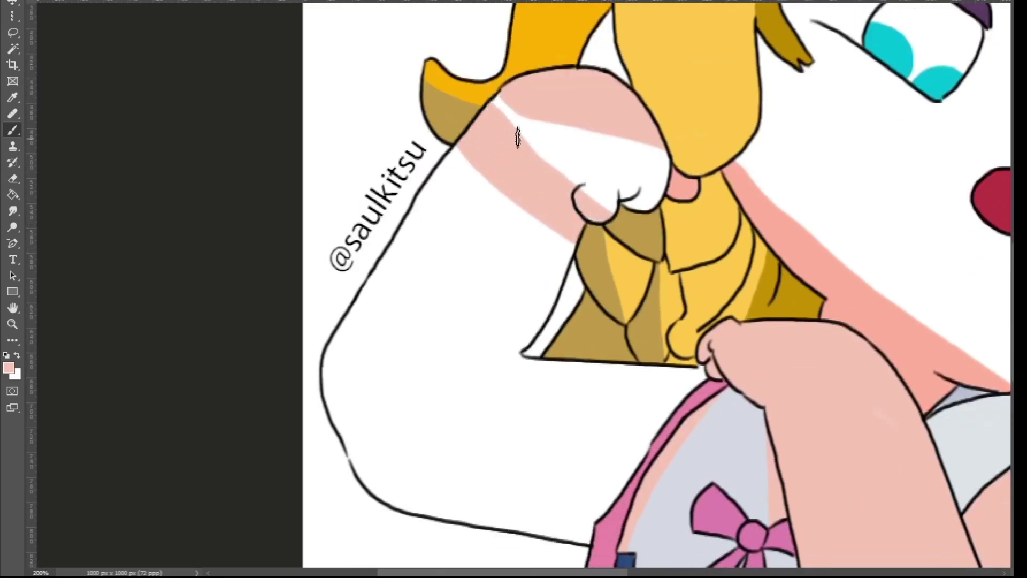
pyautogui.moveTo(518, 137); pyautogui.dragTo(658, 220)
pyautogui.moveTo(623, 181); pyautogui.dragTo(571, 130)
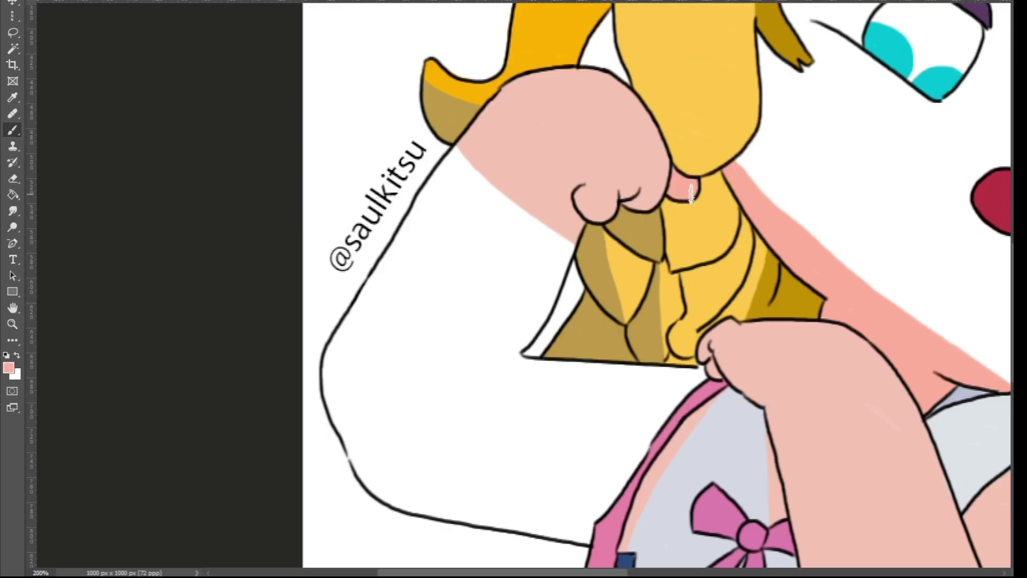
# - Fill the raised arm from the wrist around the elbow to the pink strap with skin pink
pyautogui.click(15, 323)
pyautogui.click(338, 347)
pyautogui.click(11, 132)
pyautogui.moveTo(597, 125)
pyautogui.mouseDown()
pyautogui.moveTo(520, 367)
pyautogui.moveTo(482, 436)
pyautogui.moveTo(458, 327)
pyautogui.mouseUp()
pyautogui.moveTo(482, 249)
pyautogui.mouseDown()
pyautogui.moveTo(525, 101)
pyautogui.moveTo(524, 57)
pyautogui.moveTo(343, 356)
pyautogui.moveTo(488, 100)
pyautogui.moveTo(339, 414)
pyautogui.moveTo(328, 391)
pyautogui.moveTo(743, 431)
pyautogui.moveTo(818, 417)
pyautogui.moveTo(794, 456)
pyautogui.moveTo(906, 391)
pyautogui.moveTo(614, 391)
pyautogui.moveTo(743, 396)
pyautogui.moveTo(653, 439)
pyautogui.moveTo(480, 389)
pyautogui.moveTo(596, 395)
pyautogui.moveTo(578, 326)
pyautogui.moveTo(611, 286)
pyautogui.moveTo(623, 239)
pyautogui.moveTo(688, 189)
pyautogui.moveTo(627, 316)
pyautogui.moveTo(557, 367)
pyautogui.mouseUp()
pyautogui.scroll(-3, 557, 367)
pyautogui.moveTo(360, 355)
pyautogui.mouseDown()
pyautogui.moveTo(390, 422)
pyautogui.moveTo(485, 461)
pyautogui.moveTo(717, 501)
pyautogui.moveTo(420, 413)
pyautogui.moveTo(779, 376)
pyautogui.moveTo(453, 407)
pyautogui.mouseUp()
# - Add a soft round pink blush to both cheeks, matching the reference's blush colour and position
pyautogui.click(13, 324)
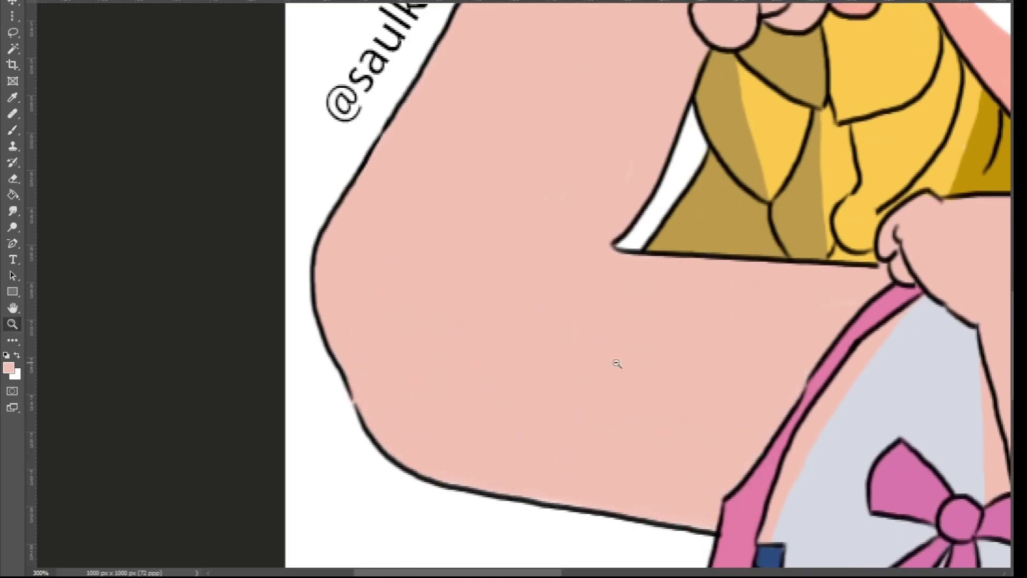
pyautogui.keyDown('alt'); pyautogui.click(614, 362); pyautogui.keyUp('alt')
pyautogui.keyDown('alt'); pyautogui.click(615, 362); pyautogui.keyUp('alt')
pyautogui.keyDown('alt'); pyautogui.click(615, 362); pyautogui.keyUp('alt')
pyautogui.scroll(1, 716, 550)
pyautogui.moveTo(687, 572); pyautogui.dragTo(753, 573)
pyautogui.scroll(1, 753, 535)
pyautogui.click(473, 436)
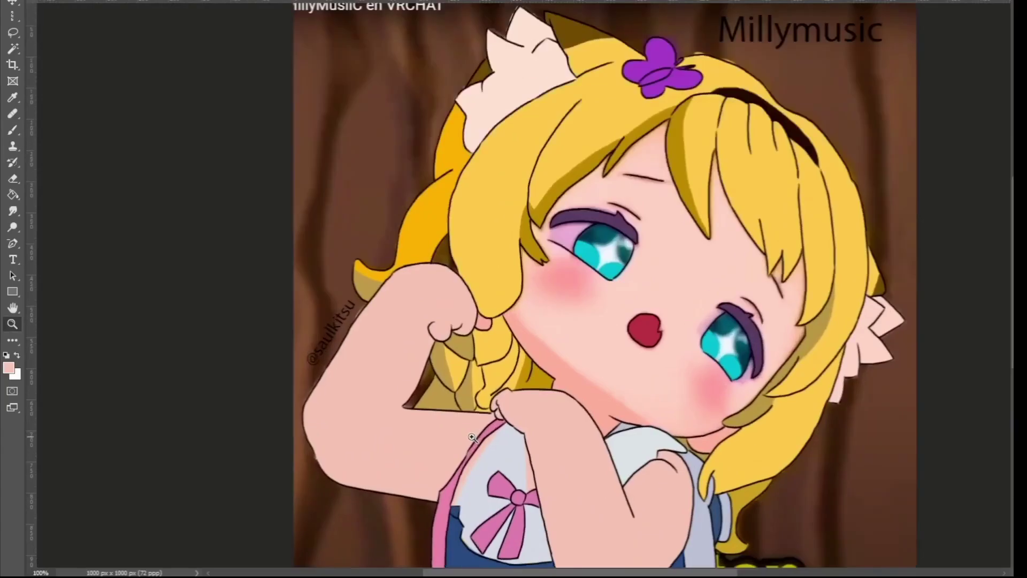
pyautogui.click(473, 437)
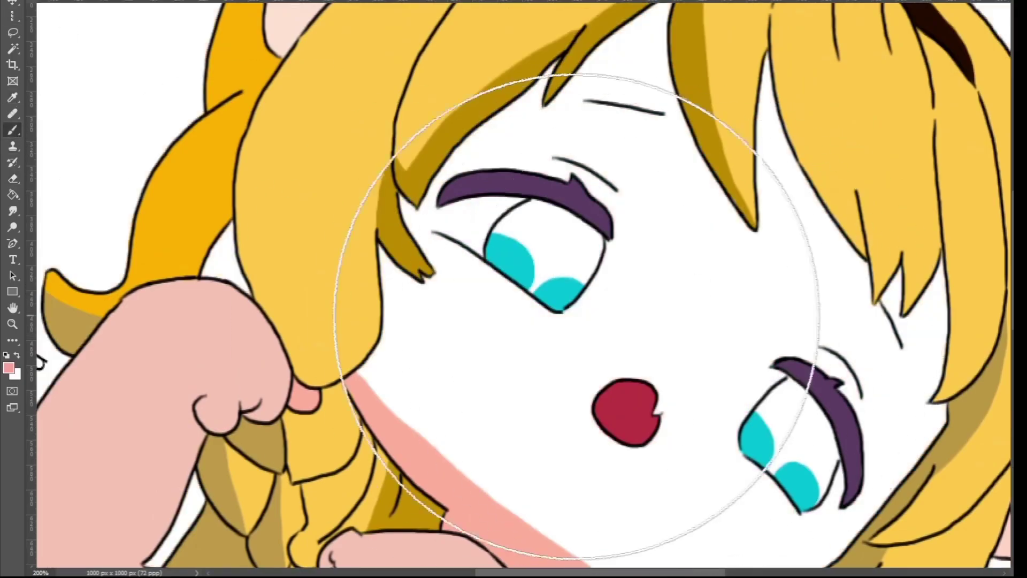
pyautogui.rightClick(84, 9)
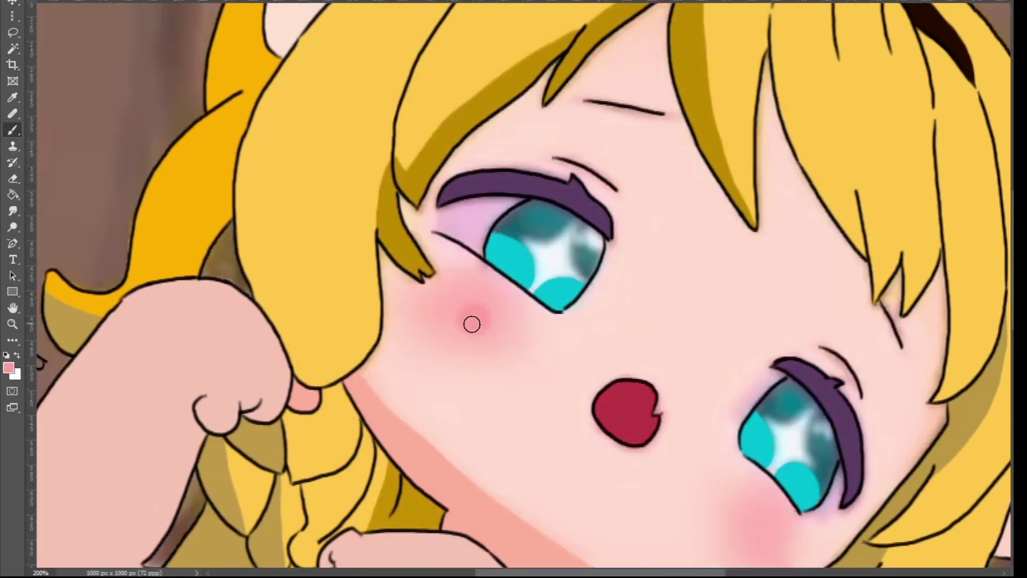
pyautogui.click(466, 314)
pyautogui.click(768, 506)
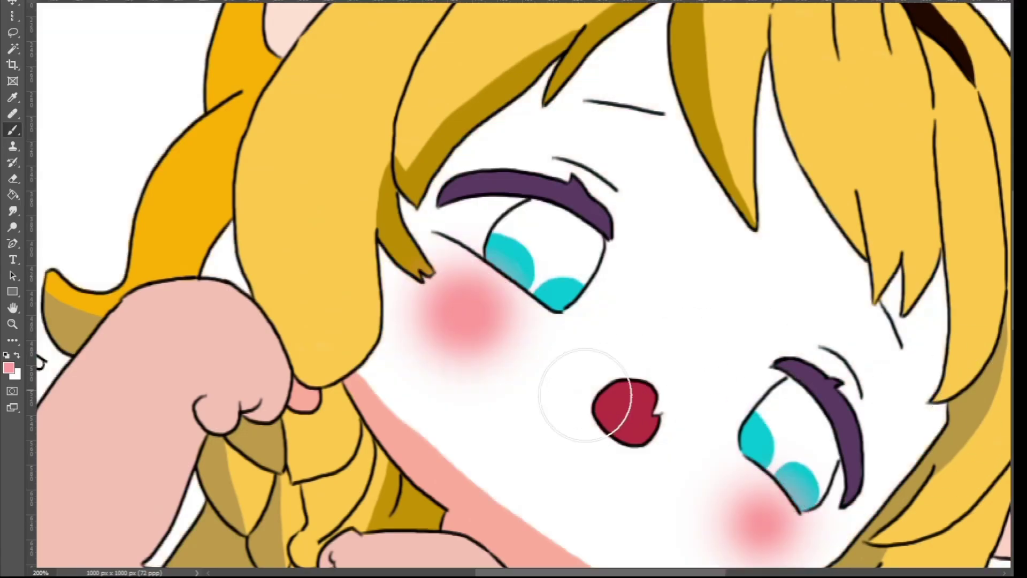
# - Erase the blush overflow from the eyes
pyautogui.scroll(-1, 586, 396)
pyautogui.click(13, 178)
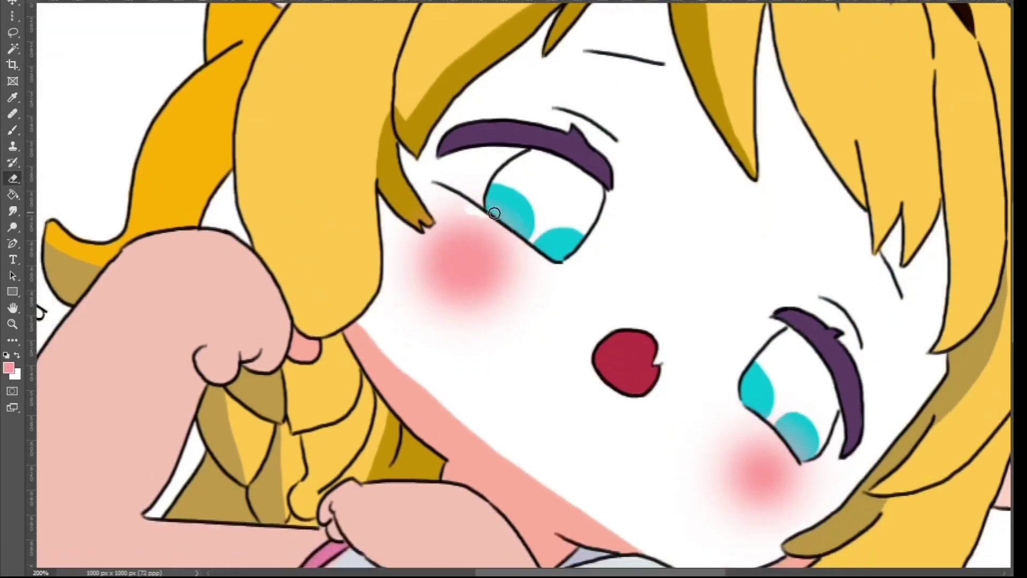
pyautogui.hotkey('ctrl', 'z')
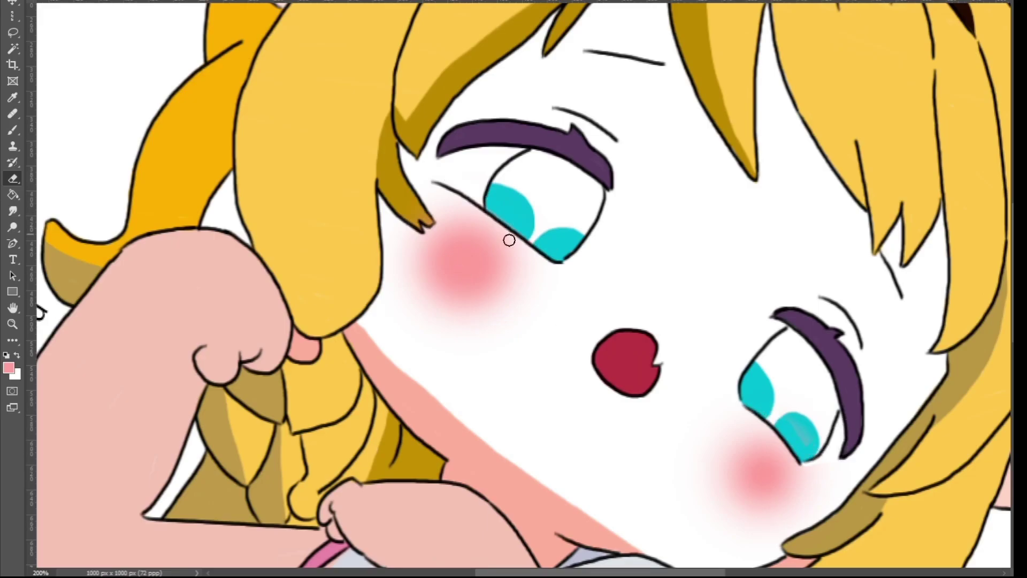
# - Retouch the hair tip beside the blushed cheek with golden brown using a small hard brush
pyautogui.click(59, 1)
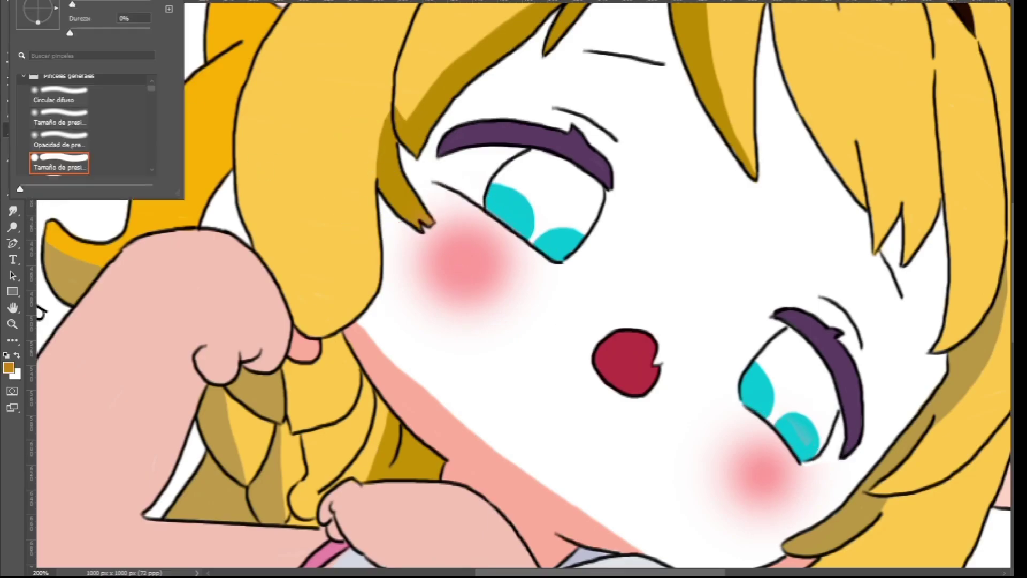
pyautogui.click(60, 1)
pyautogui.hotkey('ctrl', 'z')
pyautogui.click(60, 2)
pyautogui.moveTo(94, 3); pyautogui.dragTo(71, 3)
pyautogui.click(431, 221)
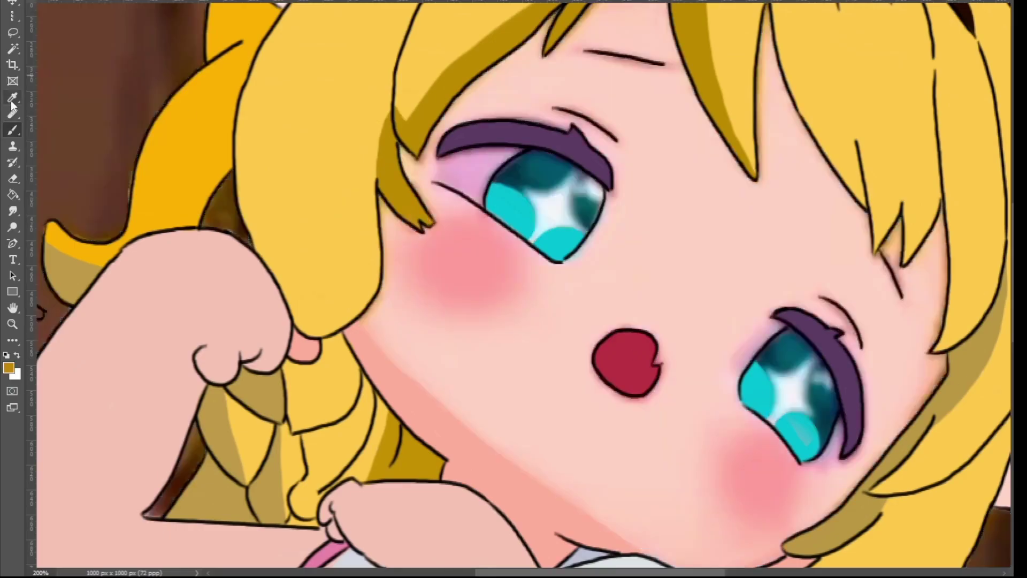
# - Sample the face's light skin pink from the reference and enlarge the brush
pyautogui.click(13, 99)
pyautogui.click(709, 213)
pyautogui.moveTo(633, 572); pyautogui.dragTo(663, 572)
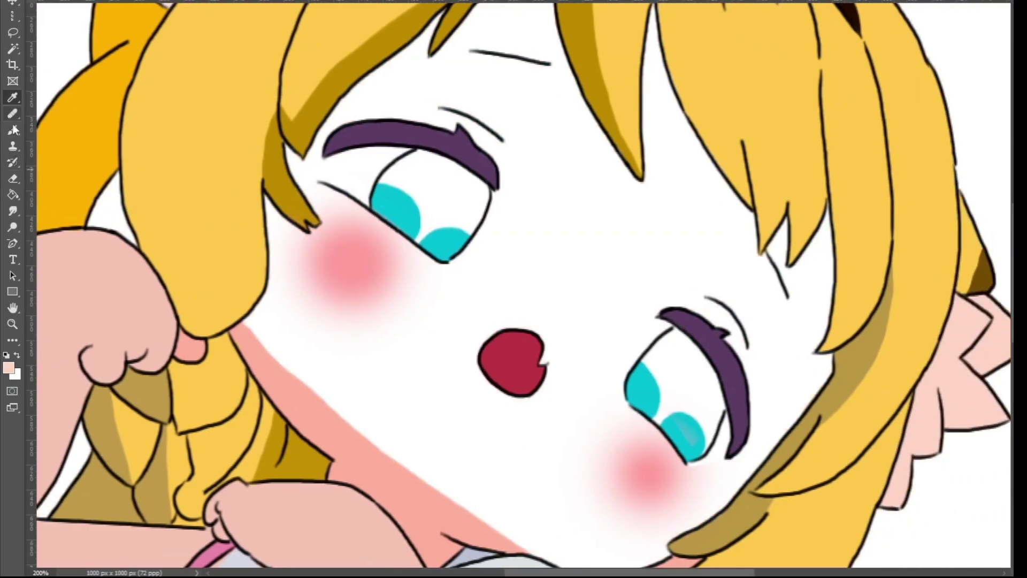
pyautogui.click(12, 130)
pyautogui.click(60, 1)
pyautogui.moveTo(72, 4); pyautogui.dragTo(93, 4)
pyautogui.moveTo(280, 283)
pyautogui.mouseDown()
pyautogui.moveTo(669, 486)
pyautogui.moveTo(403, 409)
pyautogui.mouseUp()
pyautogui.hotkey('ctrl', 'z')
pyautogui.hotkey('ctrl', 'z')
# - Fill the whole face, from the forehead down to the jaw shadow, with light skin pink
pyautogui.scroll(-2, 580, 487)
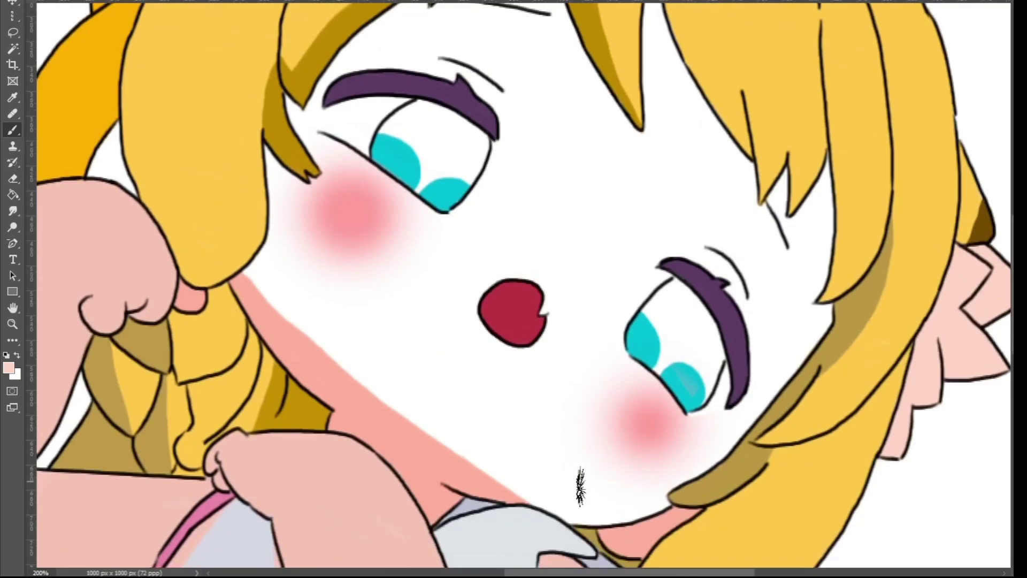
pyautogui.moveTo(718, 494); pyautogui.dragTo(263, 201)
pyautogui.click(60, 1)
pyautogui.moveTo(86, 4); pyautogui.dragTo(98, 3)
pyautogui.moveTo(271, 187)
pyautogui.mouseDown()
pyautogui.moveTo(489, 329)
pyautogui.moveTo(351, 207)
pyautogui.moveTo(309, 91)
pyautogui.moveTo(841, 390)
pyautogui.mouseUp()
pyautogui.scroll(1, 824, 380)
pyautogui.moveTo(792, 358)
pyautogui.mouseDown()
pyautogui.moveTo(592, 223)
pyautogui.moveTo(487, 120)
pyautogui.moveTo(696, 243)
pyautogui.mouseUp()
pyautogui.scroll(2, 505, 221)
pyautogui.moveTo(504, 221)
pyautogui.mouseDown()
pyautogui.moveTo(880, 328)
pyautogui.moveTo(685, 114)
pyautogui.mouseUp()
pyautogui.scroll(-4, 685, 115)
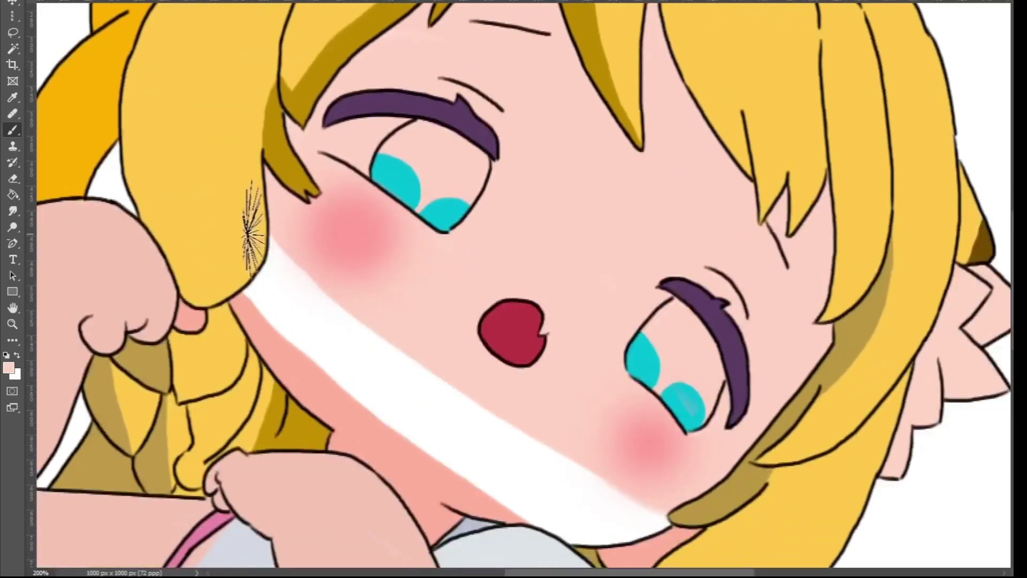
pyautogui.hotkey('ctrl', 'z')
pyautogui.moveTo(255, 223)
pyautogui.mouseDown()
pyautogui.moveTo(677, 507)
pyautogui.moveTo(653, 482)
pyautogui.moveTo(619, 493)
pyautogui.moveTo(569, 481)
pyautogui.moveTo(304, 257)
pyautogui.moveTo(447, 424)
pyautogui.moveTo(271, 287)
pyautogui.moveTo(328, 298)
pyautogui.mouseUp()
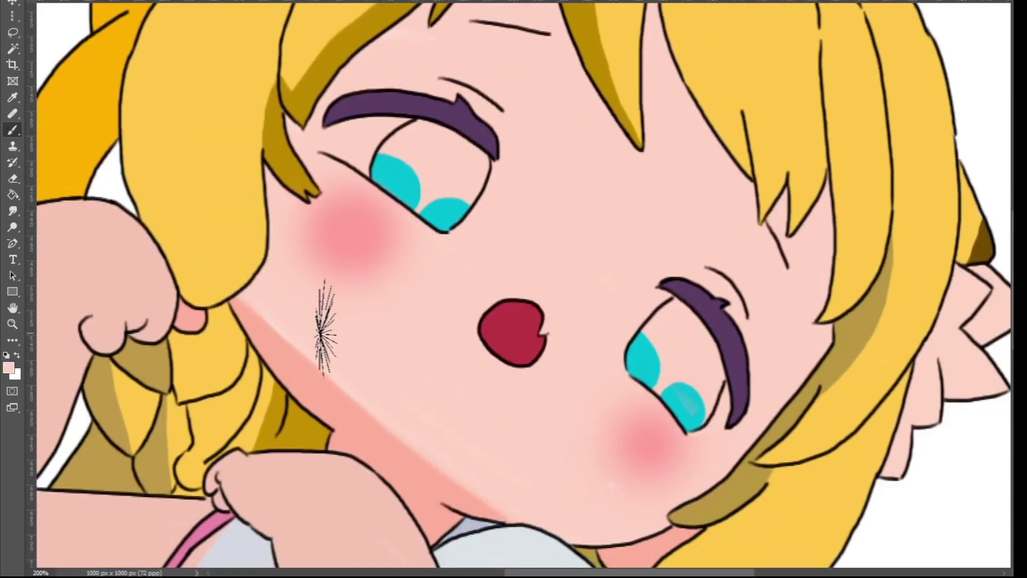
# - Retouch the edge of the jaw shadow with sampled salmon pink using a small brush
pyautogui.press('i')
pyautogui.click(59, 1)
pyautogui.moveTo(252, 308); pyautogui.dragTo(236, 274)
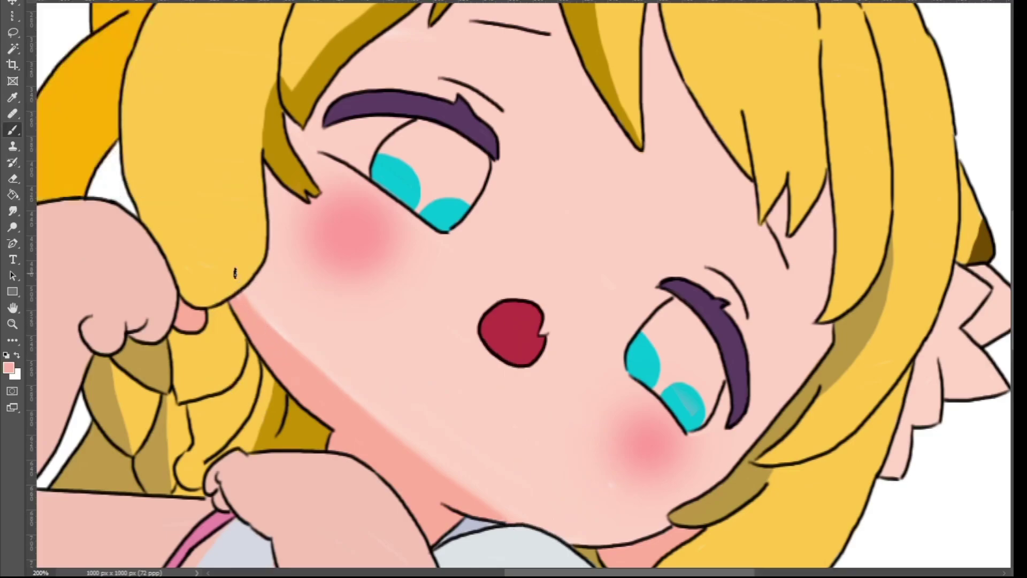
pyautogui.rightClick(93, 16)
pyautogui.click(284, 357)
# - Erase the skin pink inside both eyes, from the whites and upper irises, adjusting the size of a hard round eraser
pyautogui.click(15, 183)
pyautogui.click(60, 1)
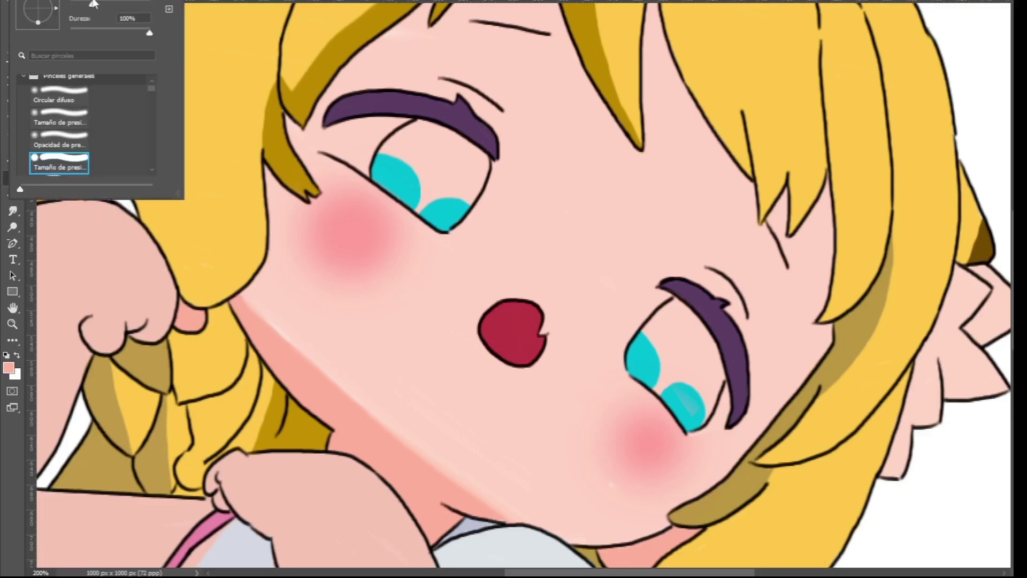
pyautogui.moveTo(420, 148)
pyautogui.mouseDown()
pyautogui.moveTo(448, 196)
pyautogui.moveTo(461, 161)
pyautogui.moveTo(366, 132)
pyautogui.moveTo(334, 139)
pyautogui.moveTo(375, 132)
pyautogui.mouseUp()
pyautogui.rightClick(80, 8)
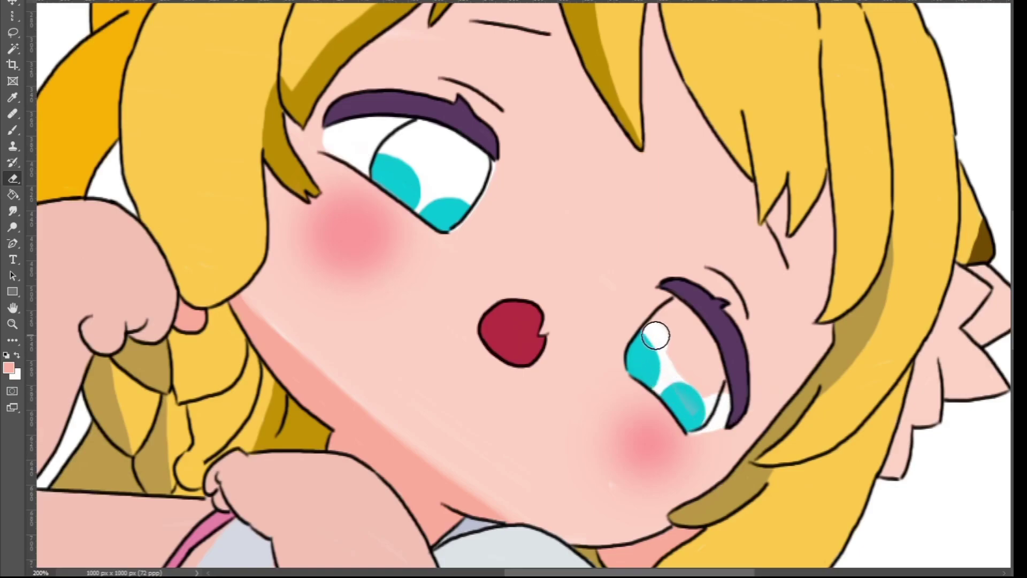
pyautogui.moveTo(680, 310); pyautogui.dragTo(684, 333)
pyautogui.click(43, 1)
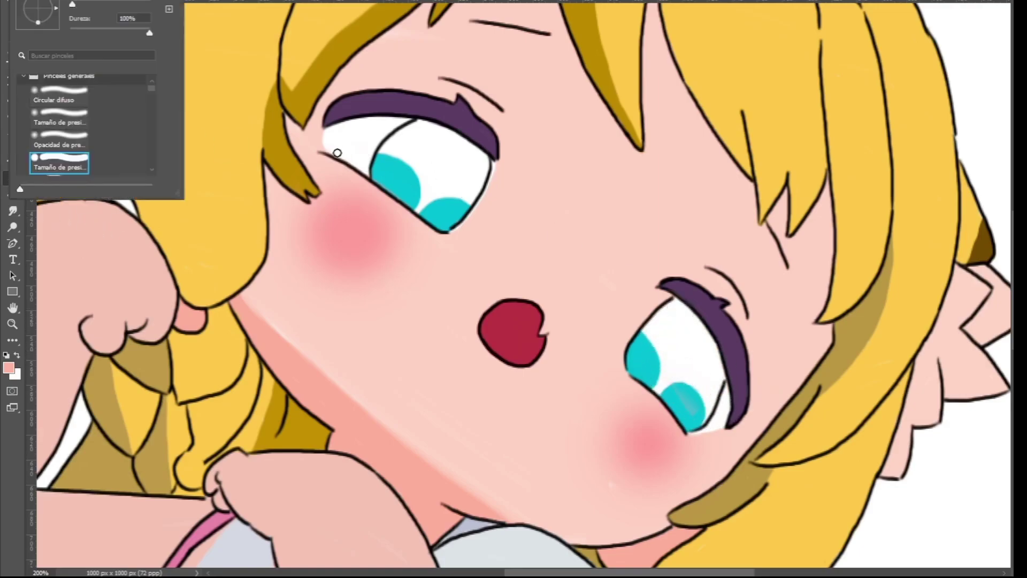
pyautogui.click(326, 146)
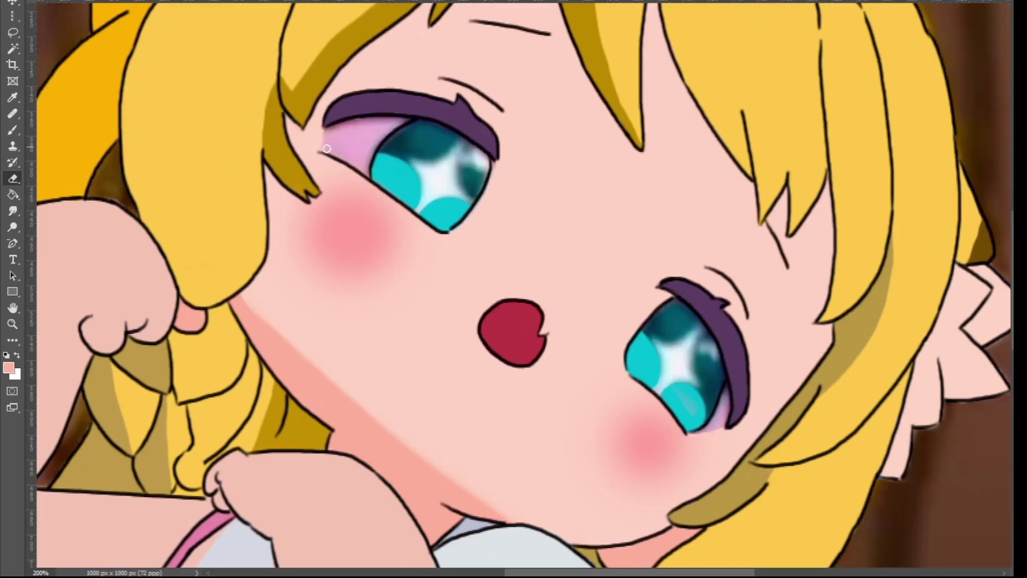
# - Paint dark teal patches at the top and outer side of the left eye's iris with a small brush
pyautogui.click(12, 324)
pyautogui.click(437, 121)
pyautogui.click(437, 120)
pyautogui.click(13, 130)
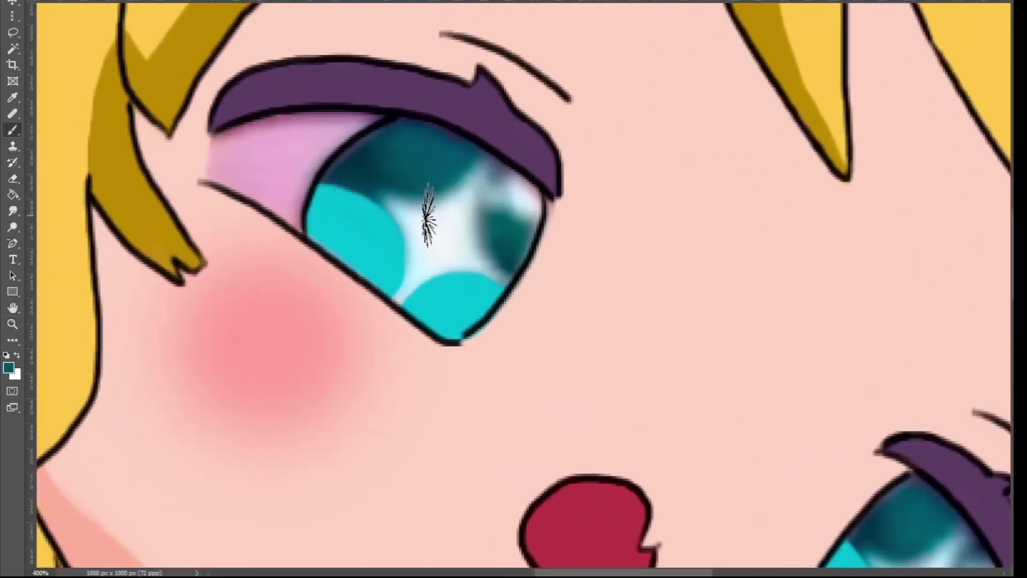
pyautogui.moveTo(379, 183); pyautogui.dragTo(454, 171)
pyautogui.hotkey('ctrl', 'z')
pyautogui.moveTo(488, 133)
pyautogui.mouseDown()
pyautogui.moveTo(455, 171)
pyautogui.moveTo(373, 164)
pyautogui.mouseUp()
pyautogui.moveTo(521, 259)
pyautogui.mouseDown()
pyautogui.moveTo(494, 235)
pyautogui.moveTo(490, 185)
pyautogui.mouseUp()
pyautogui.moveTo(534, 228); pyautogui.dragTo(514, 156)
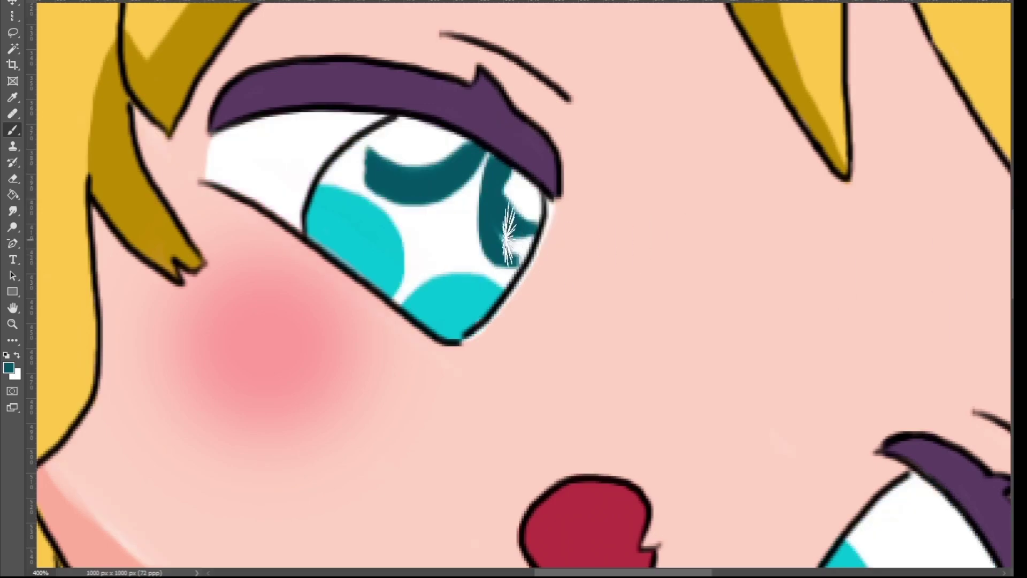
# - Extend the left iris's dark teal patches to the eye outline and erase the paint that spills past it
pyautogui.moveTo(509, 217)
pyautogui.mouseDown()
pyautogui.moveTo(537, 259)
pyautogui.moveTo(568, 243)
pyautogui.mouseUp()
pyautogui.moveTo(376, 173)
pyautogui.mouseDown()
pyautogui.moveTo(352, 153)
pyautogui.moveTo(414, 154)
pyautogui.moveTo(367, 157)
pyautogui.moveTo(465, 135)
pyautogui.mouseUp()
pyautogui.hotkey('ctrl', 'z')
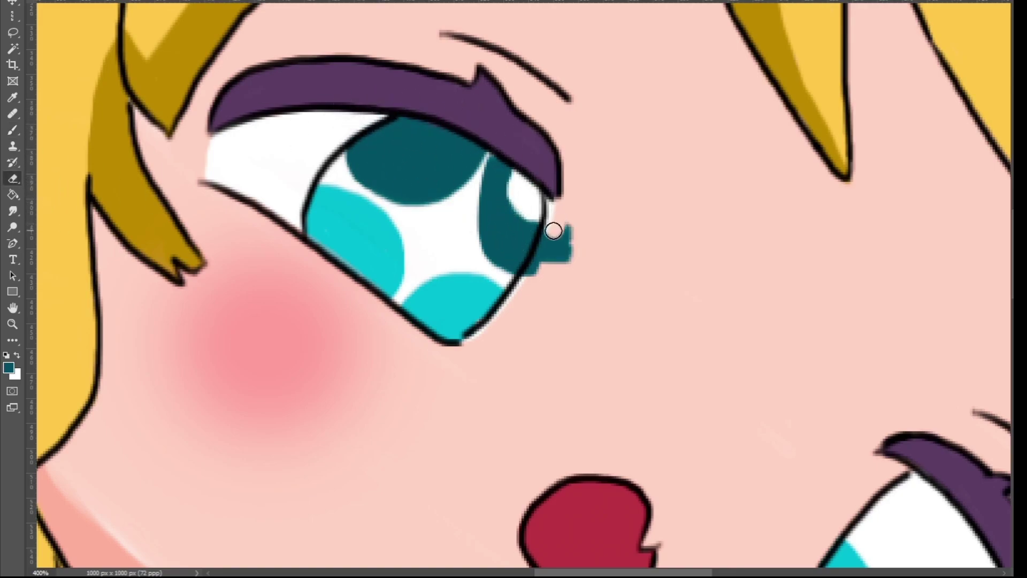
pyautogui.click(13, 133)
pyautogui.moveTo(305, 170); pyautogui.dragTo(396, 160)
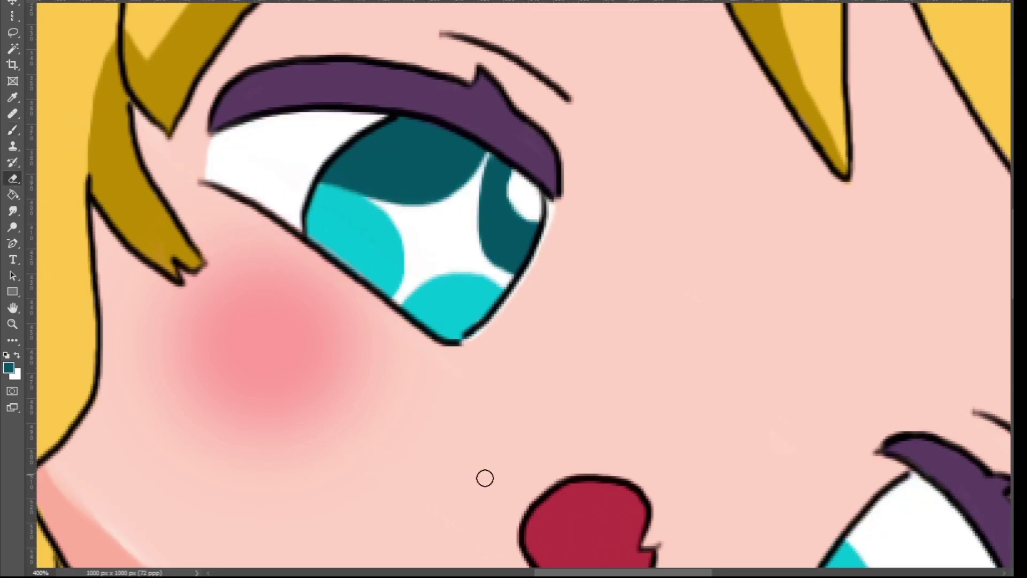
# - Paint matching dark teal patches at the top and outer side of the right eye's iris
pyautogui.hscroll(8, 485, 478)
pyautogui.scroll(-5, 716, 454)
pyautogui.click(13, 130)
pyautogui.moveTo(276, 108)
pyautogui.mouseDown()
pyautogui.moveTo(300, 140)
pyautogui.moveTo(274, 99)
pyautogui.moveTo(310, 136)
pyautogui.moveTo(267, 80)
pyautogui.moveTo(288, 115)
pyautogui.moveTo(367, 134)
pyautogui.moveTo(305, 144)
pyautogui.moveTo(322, 119)
pyautogui.mouseUp()
pyautogui.scroll(-2, 516, 264)
pyautogui.click(13, 130)
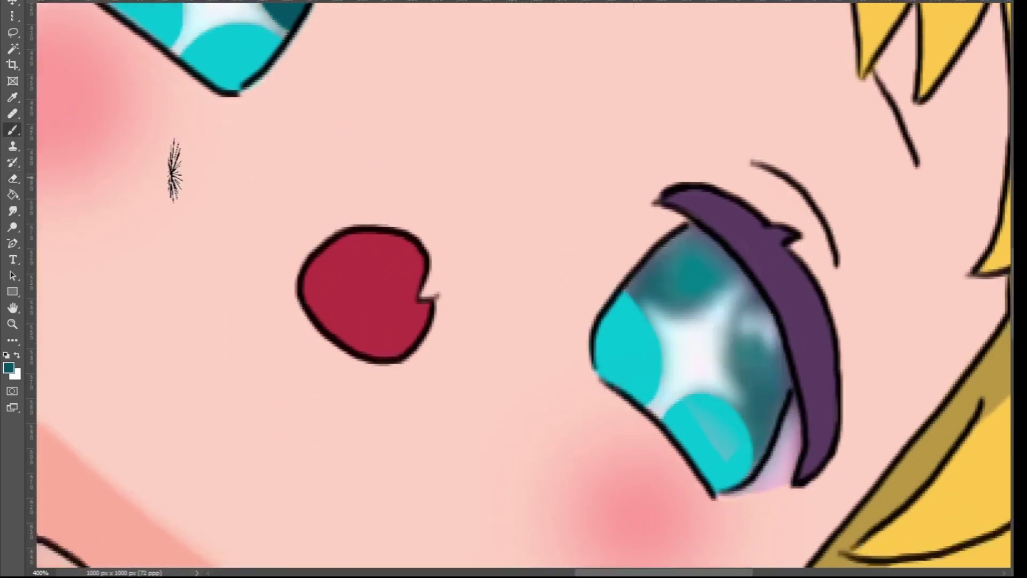
pyautogui.moveTo(791, 410)
pyautogui.mouseDown()
pyautogui.moveTo(734, 342)
pyautogui.moveTo(765, 295)
pyautogui.moveTo(740, 371)
pyautogui.moveTo(751, 336)
pyautogui.moveTo(791, 358)
pyautogui.moveTo(769, 368)
pyautogui.mouseUp()
pyautogui.hotkey('ctrl', 'z')
pyautogui.hotkey('ctrl', 'z')
pyautogui.moveTo(622, 283)
pyautogui.mouseDown()
pyautogui.moveTo(694, 298)
pyautogui.moveTo(753, 264)
pyautogui.mouseUp()
pyautogui.click(1021, 387)
pyautogui.moveTo(646, 270); pyautogui.dragTo(734, 243)
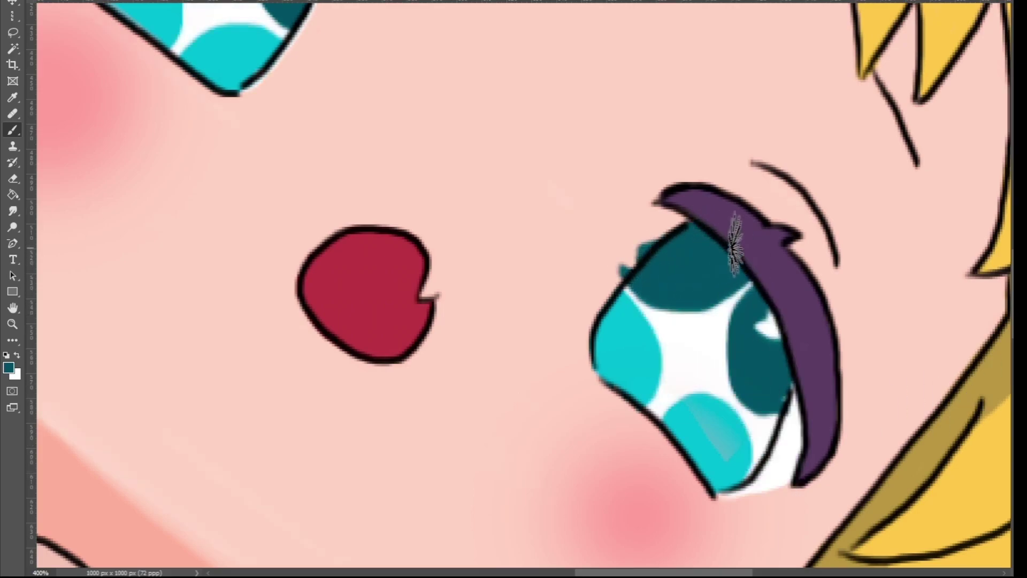
# - Erase the teal spill outside the right eye's outline and extend the outer dark teal patch down along the iris edge
pyautogui.click(13, 179)
pyautogui.scroll(-1, 687, 256)
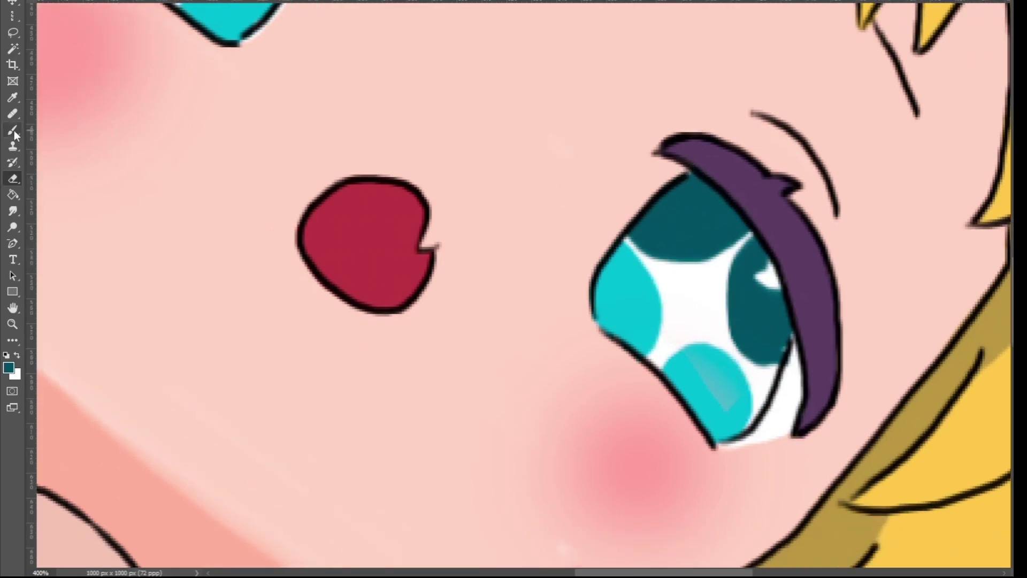
pyautogui.click(12, 130)
pyautogui.moveTo(750, 431)
pyautogui.mouseDown()
pyautogui.moveTo(782, 348)
pyautogui.moveTo(753, 374)
pyautogui.moveTo(734, 286)
pyautogui.mouseUp()
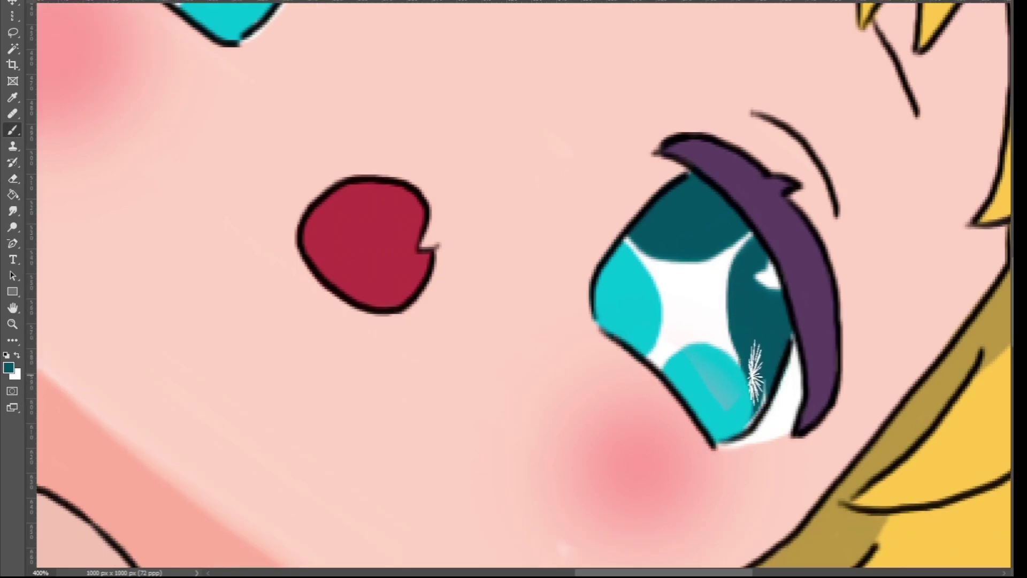
pyautogui.moveTo(757, 321); pyautogui.dragTo(764, 390)
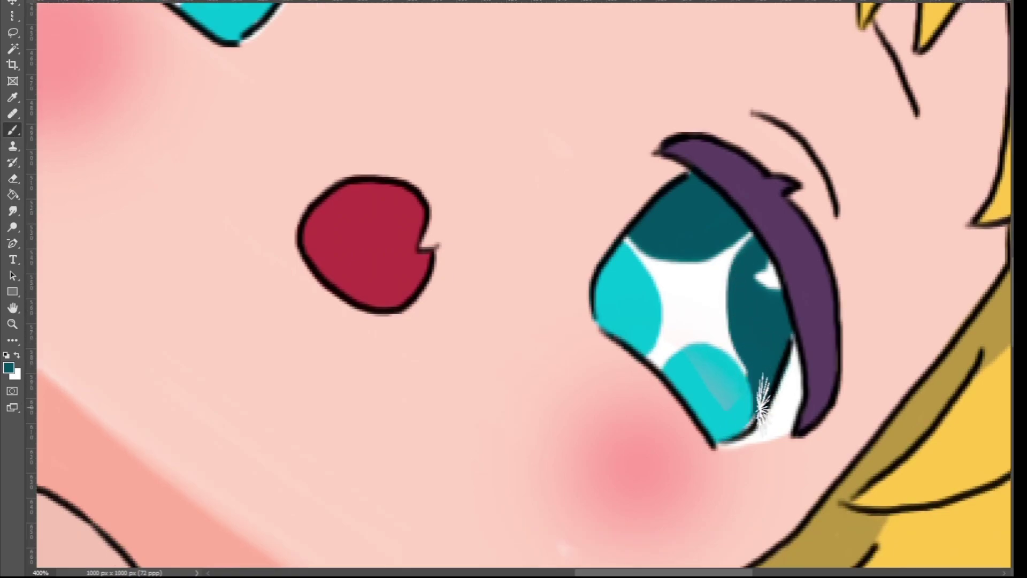
# - Erase a rounded highlight in the right iris's outer dark teal patch and clean up the iris outline
pyautogui.scroll(3, 754, 407)
pyautogui.moveTo(627, 310); pyautogui.dragTo(611, 294)
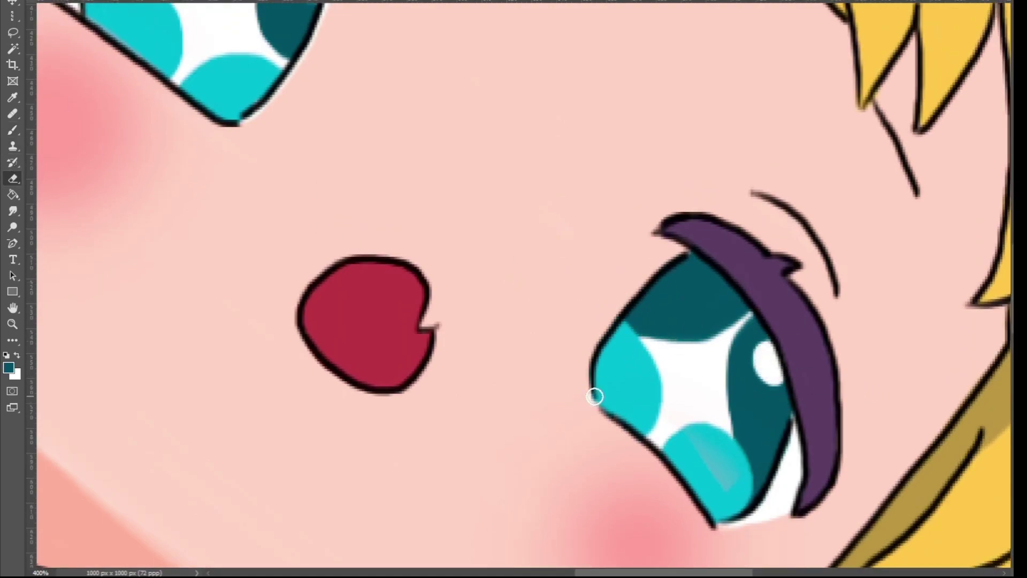
pyautogui.moveTo(676, 246); pyautogui.dragTo(610, 311)
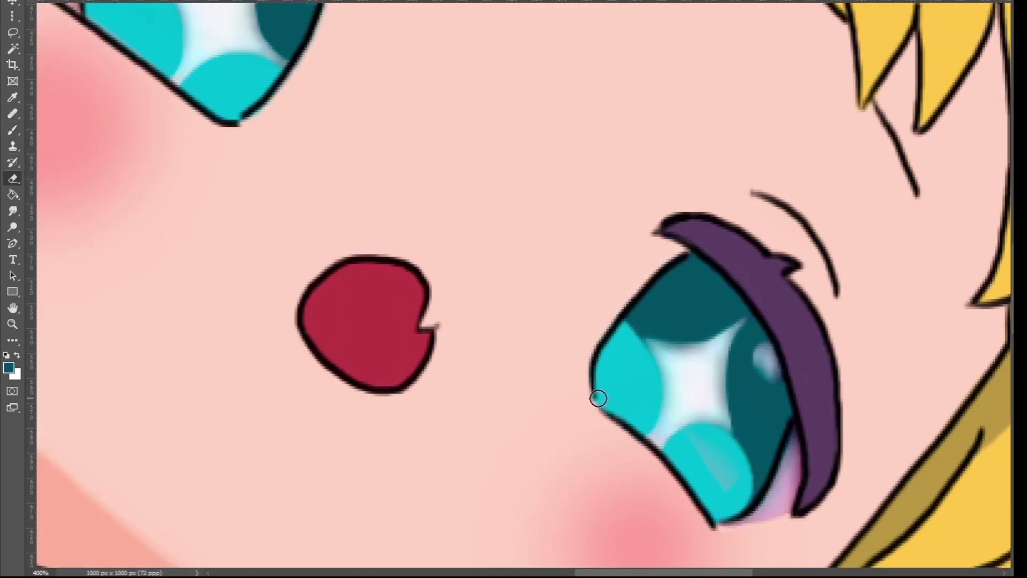
pyautogui.moveTo(599, 398)
pyautogui.mouseDown()
pyautogui.moveTo(606, 316)
pyautogui.moveTo(650, 239)
pyautogui.mouseUp()
pyautogui.hotkey('ctrl', 'z')
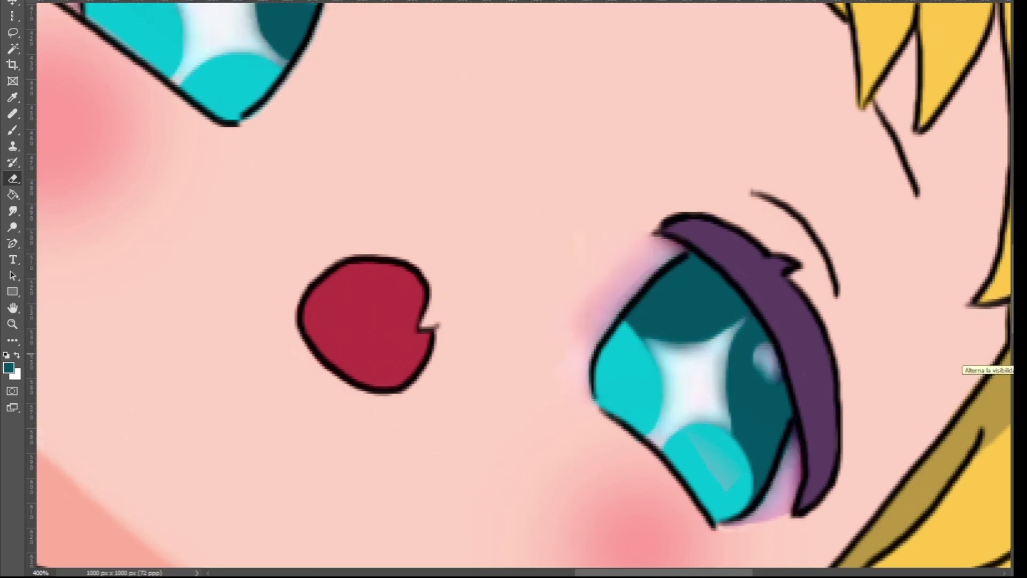
pyautogui.hotkey('ctrl', 'shift', 'z')
pyautogui.hotkey('ctrl', 'z')
pyautogui.hotkey('ctrl', 'z')
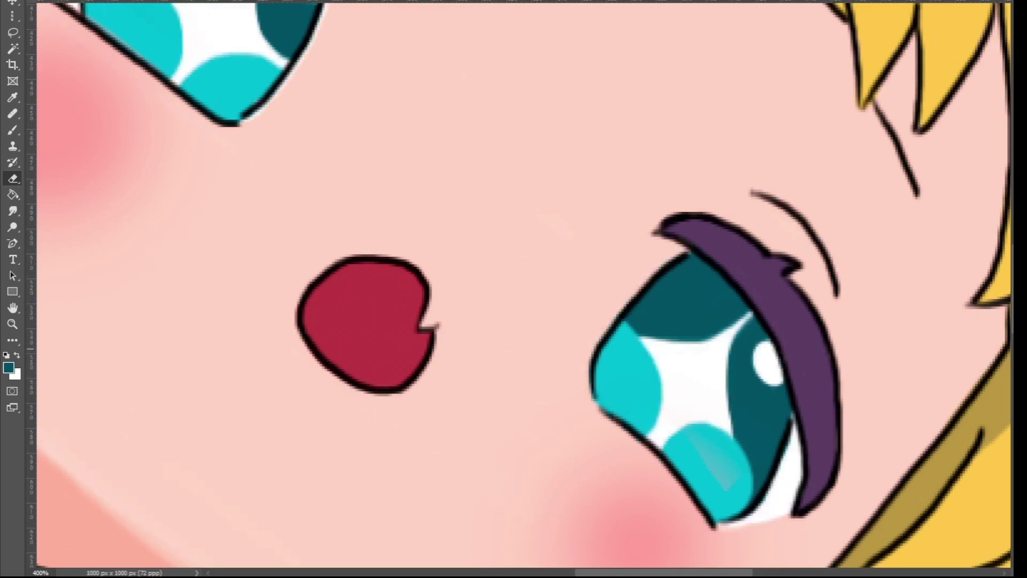
pyautogui.moveTo(667, 248); pyautogui.dragTo(596, 331)
pyautogui.hotkey('ctrl', 'z')
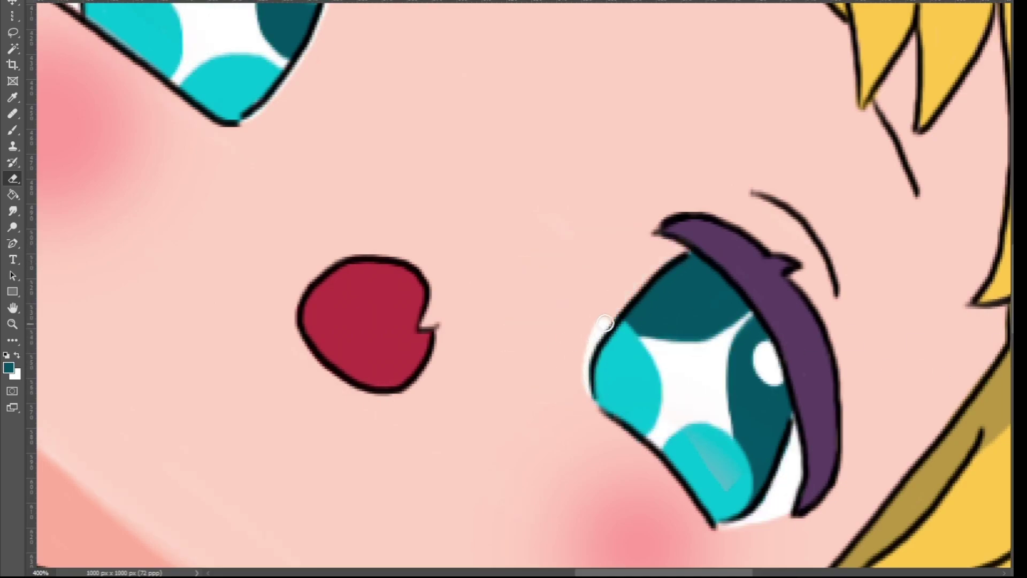
# - Show the whole illustration at 100% to check the coloured eyes
pyautogui.press('z')
pyautogui.keyDown('alt'); pyautogui.click(565, 316); pyautogui.keyUp('alt')
pyautogui.keyDown('alt'); pyautogui.click(565, 316); pyautogui.keyUp('alt')
pyautogui.keyDown('alt'); pyautogui.click(565, 318); pyautogui.keyUp('alt')
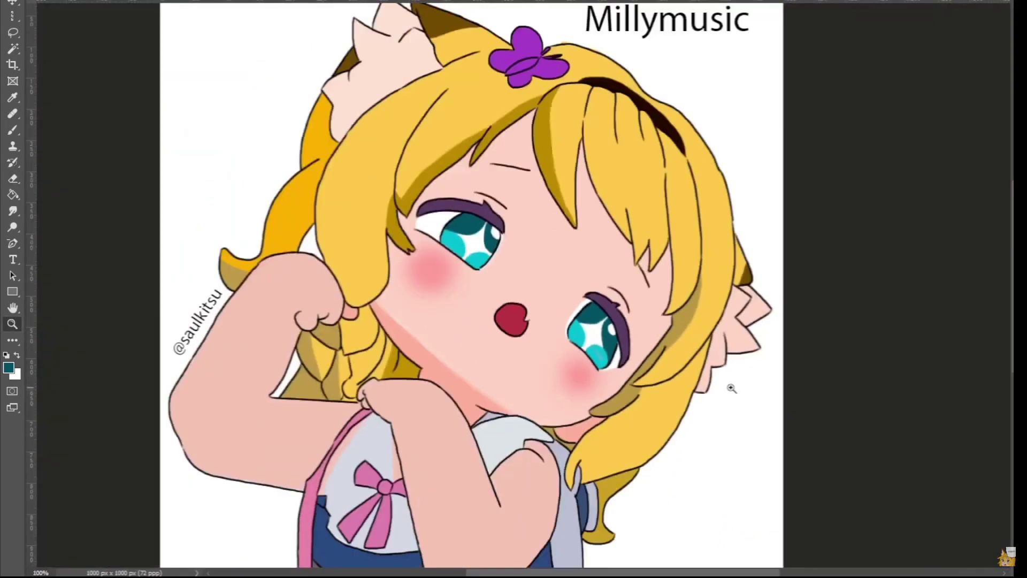